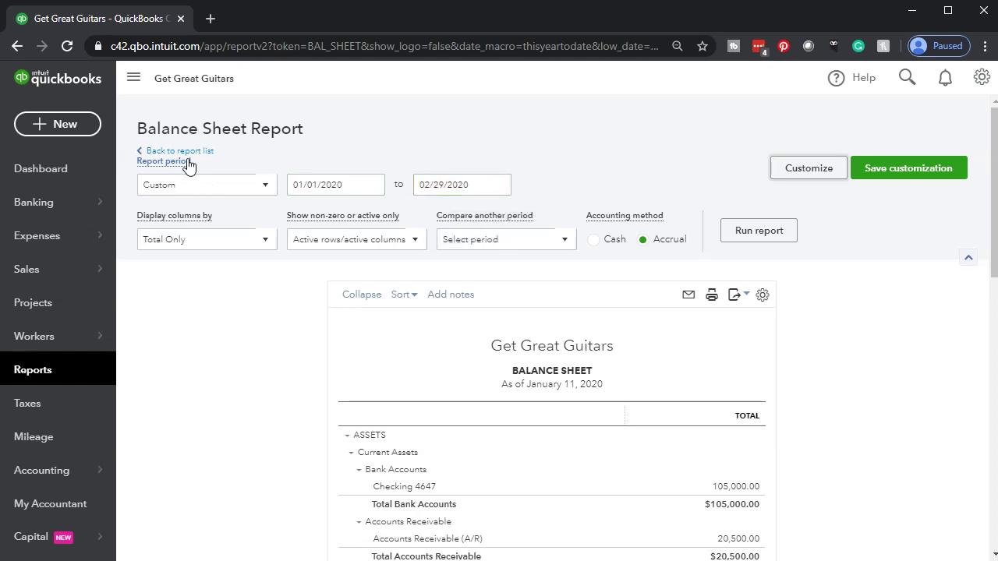
Run the balance sheet report for 01/01/2020 to 02/29/2020 and duplicate its browser tab.
{"action": "left_click", "coordinate": [768, 236]}
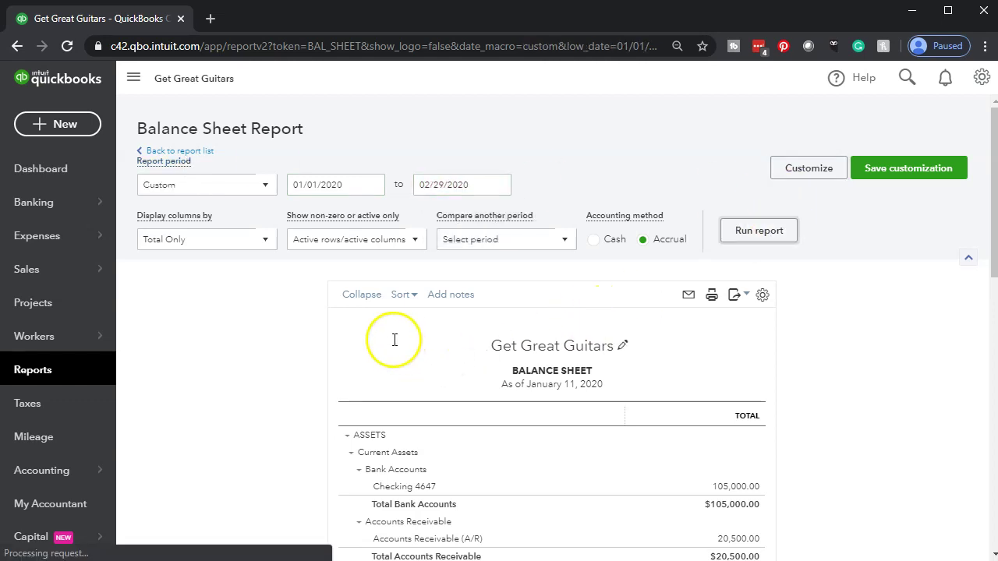
{"action": "scroll", "coordinate": [397, 343], "scroll_direction": "down", "scroll_amount": 2}
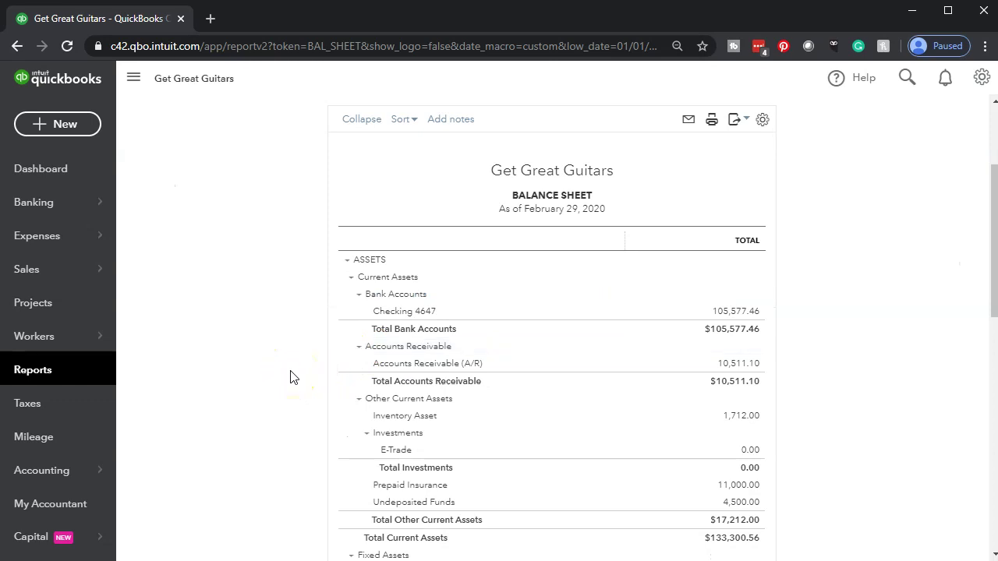
{"action": "right_click", "coordinate": [121, 21]}
{"action": "left_click", "coordinate": [130, 494]}
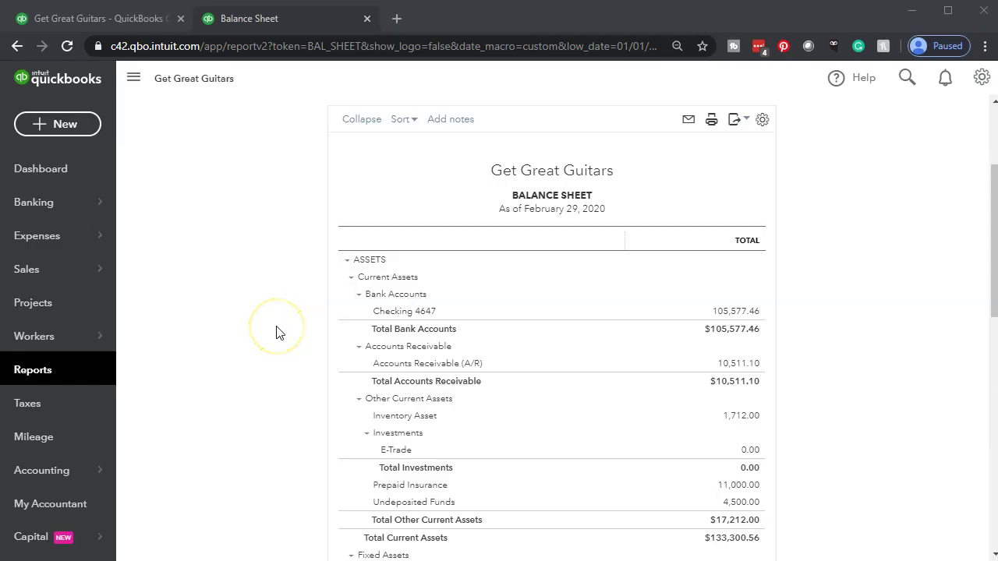
Compare the balance sheet's checking balance with the ending balance and deposits on the February bank statement in the Excel workbook.
{"action": "key", "text": "ctrl+plus"}
{"action": "key", "text": "ctrl+plus"}
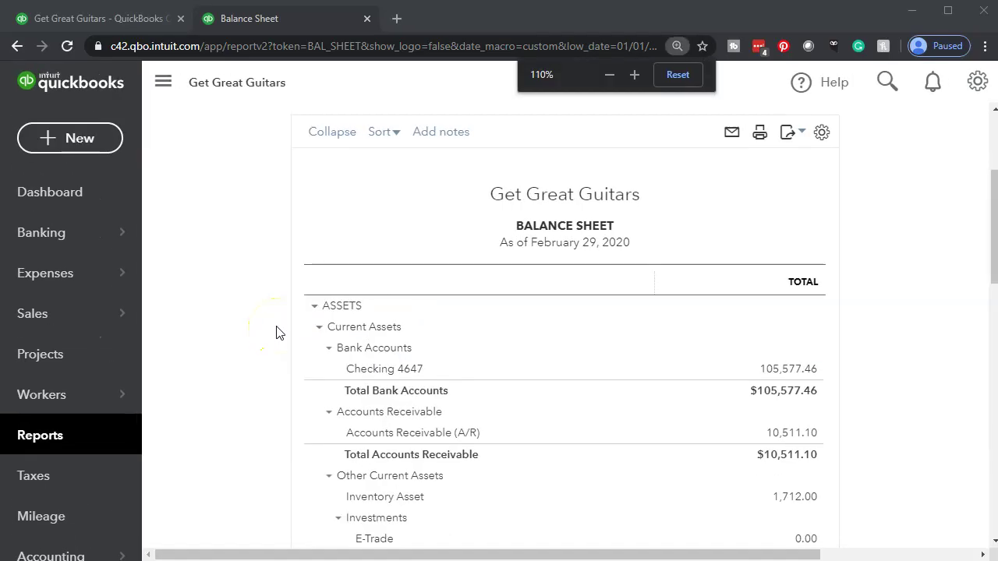
{"action": "scroll", "coordinate": [277, 333], "scroll_direction": "down", "scroll_amount": 1}
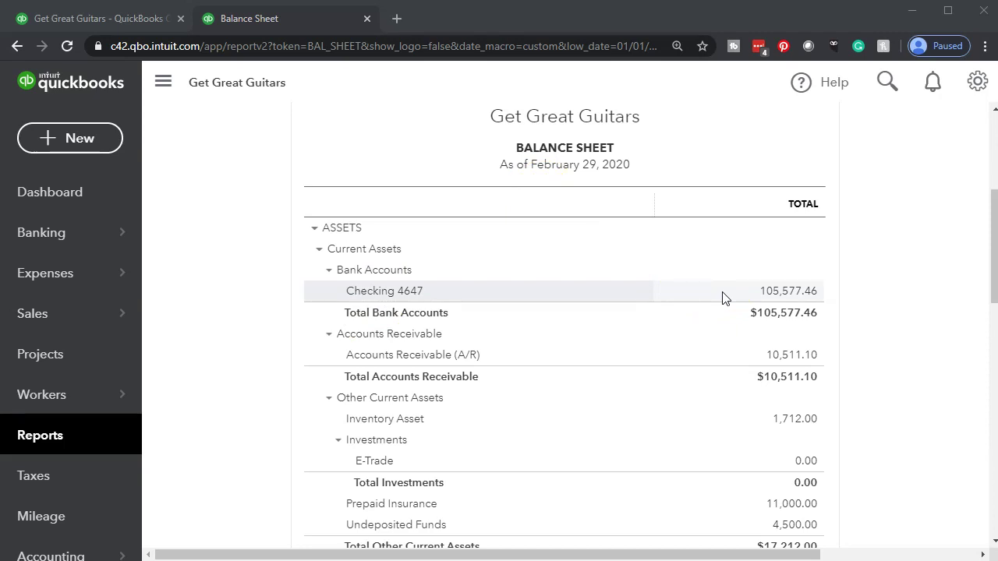
{"action": "left_click", "coordinate": [644, 425]}
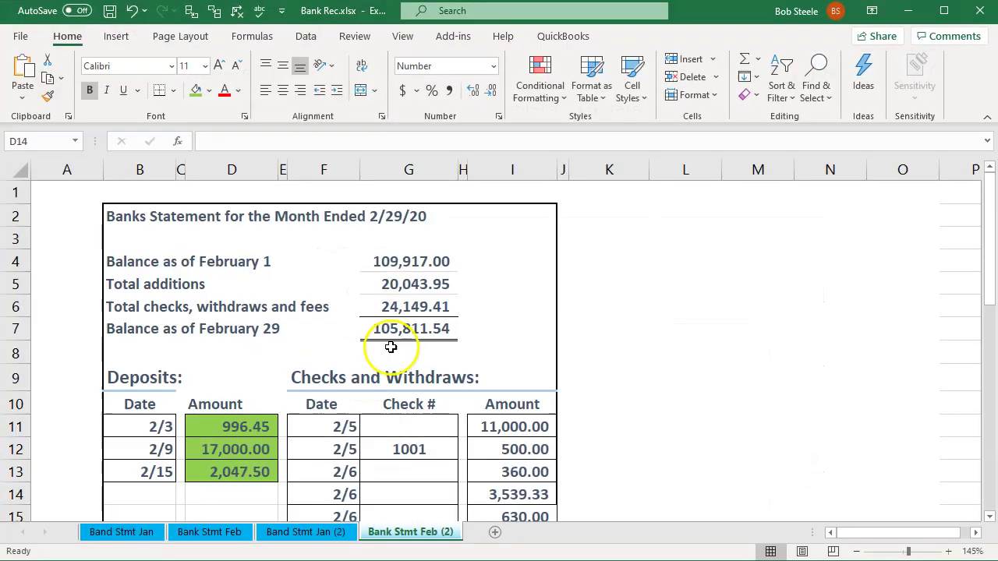
{"action": "left_click", "coordinate": [396, 334]}
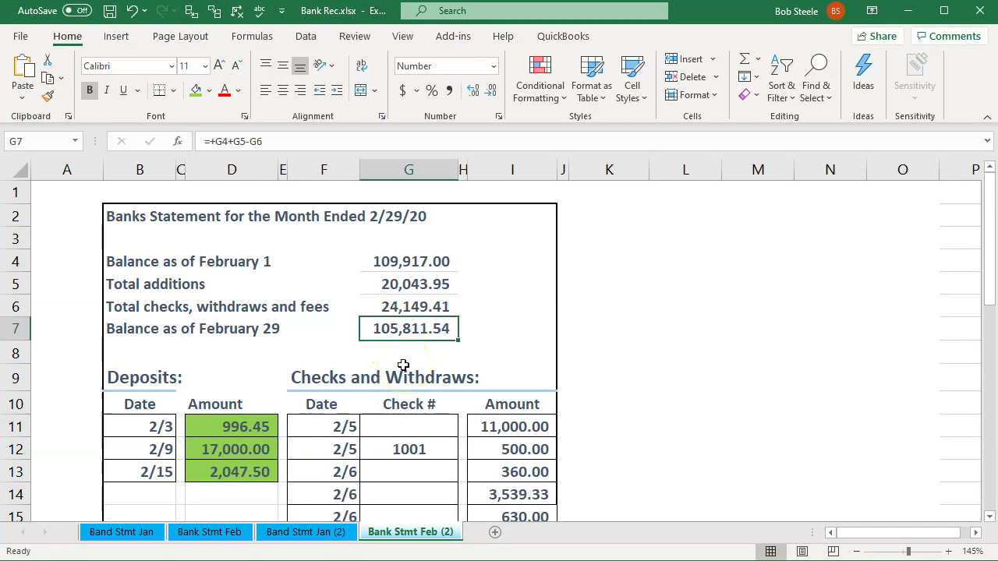
{"action": "scroll", "coordinate": [403, 364], "scroll_direction": "down", "scroll_amount": 1}
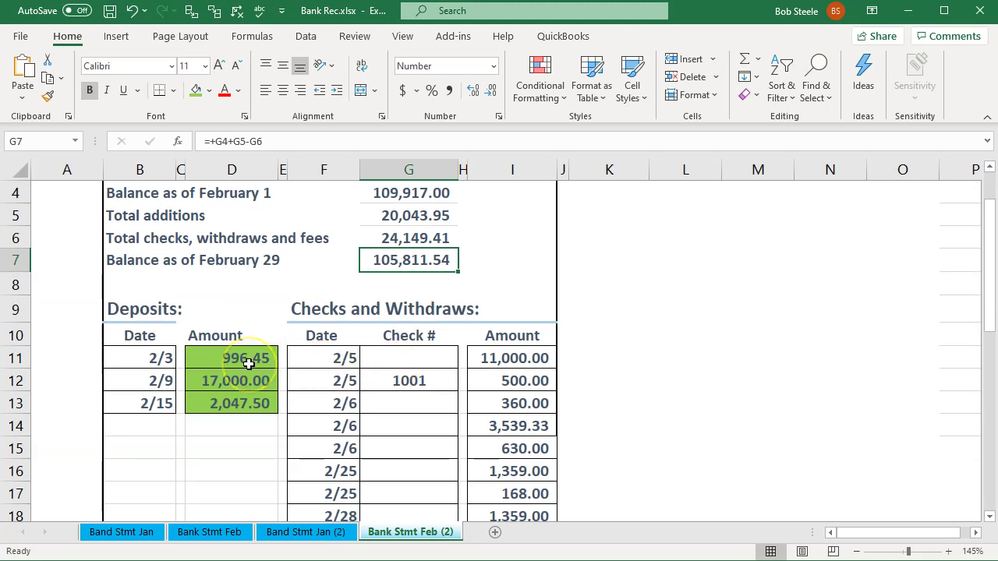
{"action": "left_click_drag", "start_coordinate": [247, 363], "coordinate": [247, 398]}
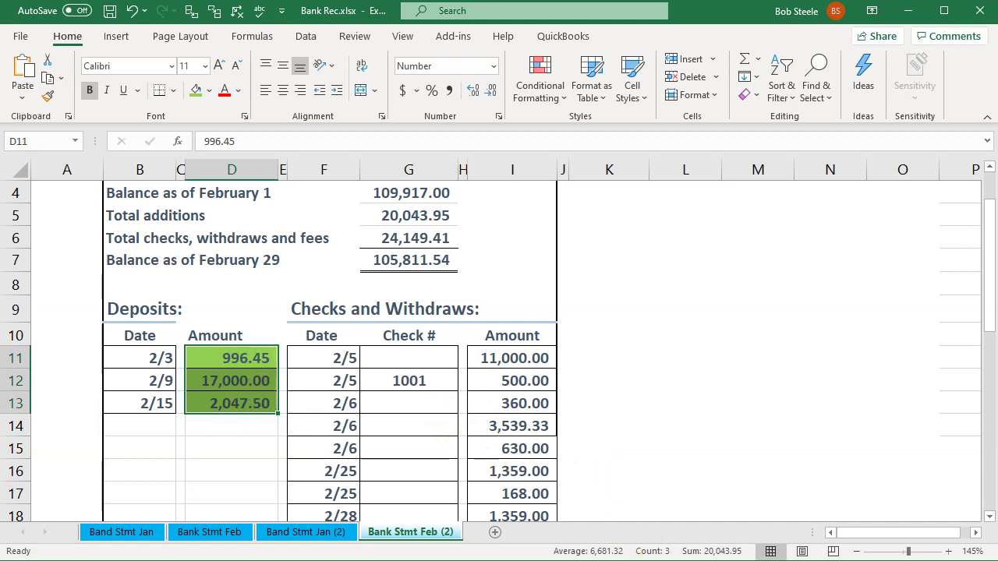
Switch to the original QuickBooks browser tab and resume reconciling the checking account.
{"action": "mouse_move", "coordinate": [633, 560]}
{"action": "left_click", "coordinate": [705, 527]}
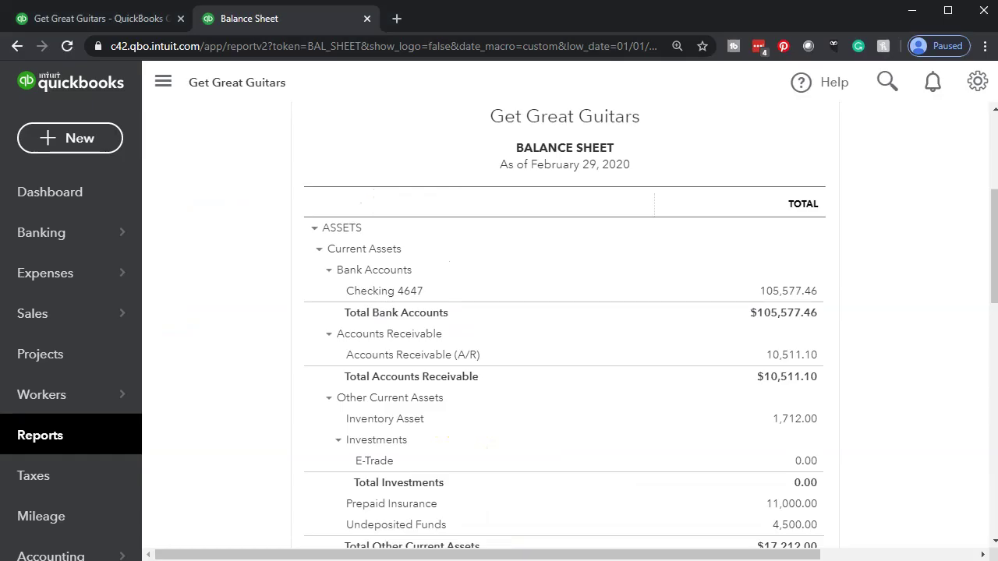
{"action": "left_click", "coordinate": [134, 20]}
{"action": "key", "text": "ctrl+minus"}
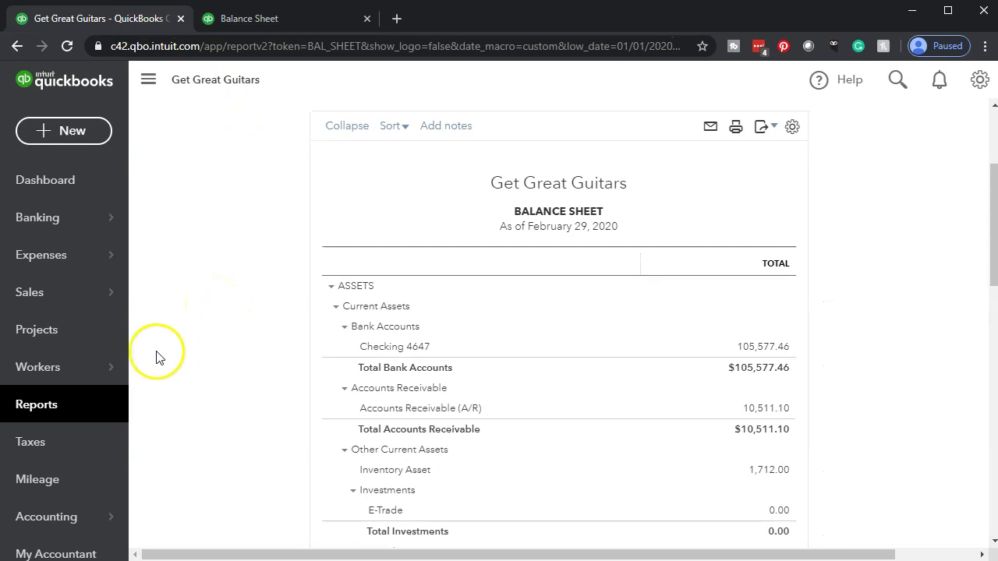
{"action": "scroll", "coordinate": [69, 398], "scroll_direction": "down", "scroll_amount": 2}
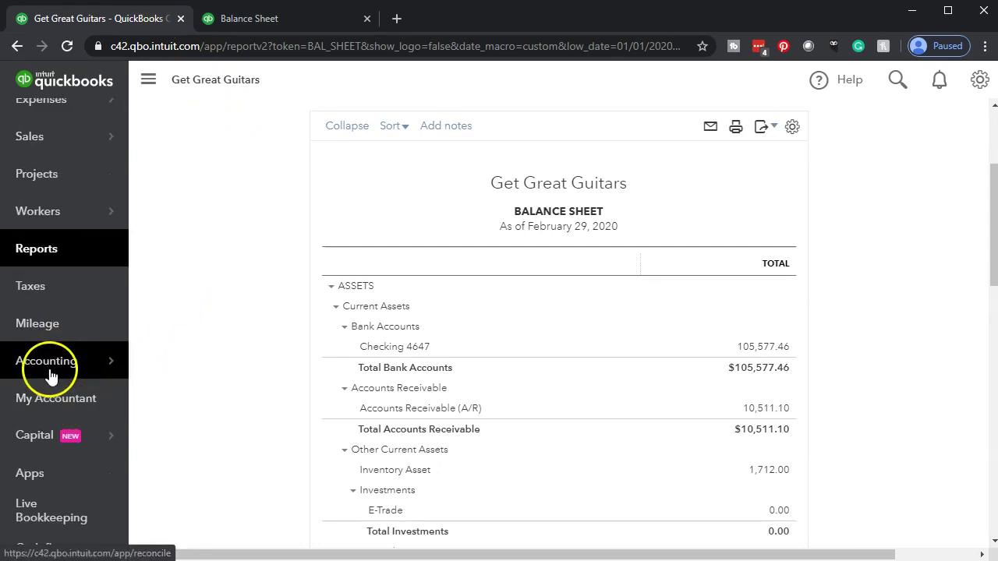
{"action": "mouse_move", "coordinate": [49, 376]}
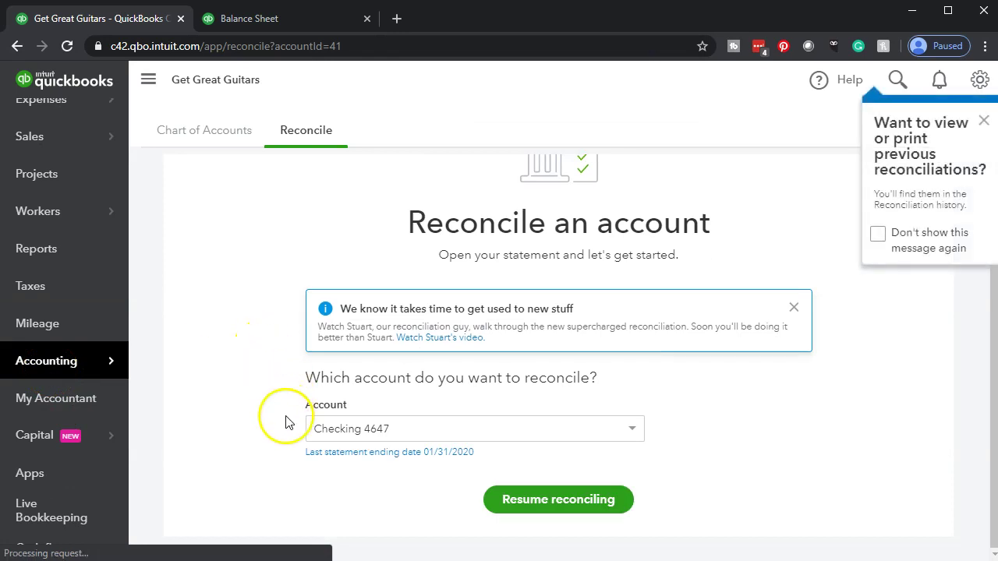
{"action": "left_click", "coordinate": [530, 503]}
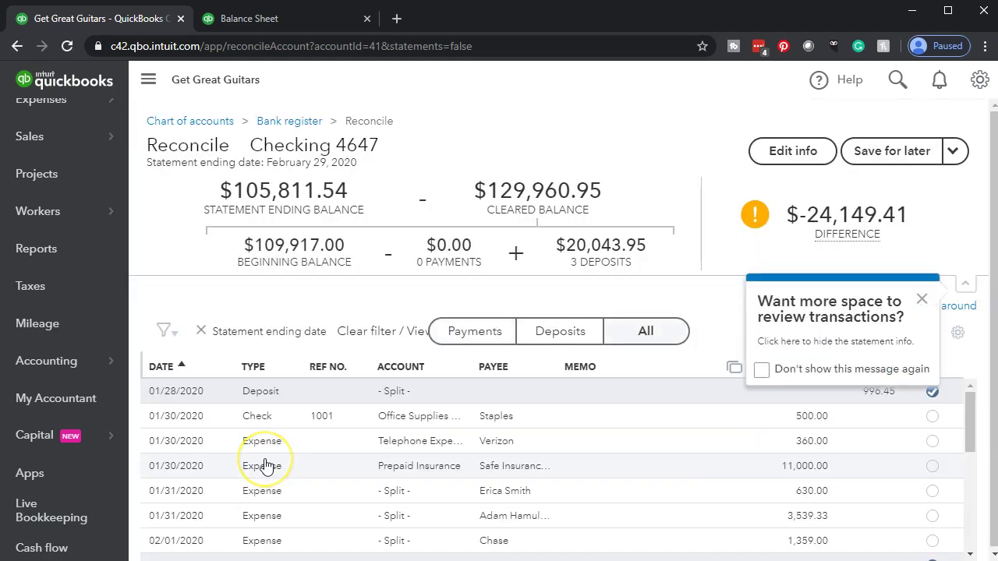
Collapse the navigation sidebar and filter the reconciliation list to payments, dismissing the tip pop-ups.
{"action": "key", "text": "ctrl+plus"}
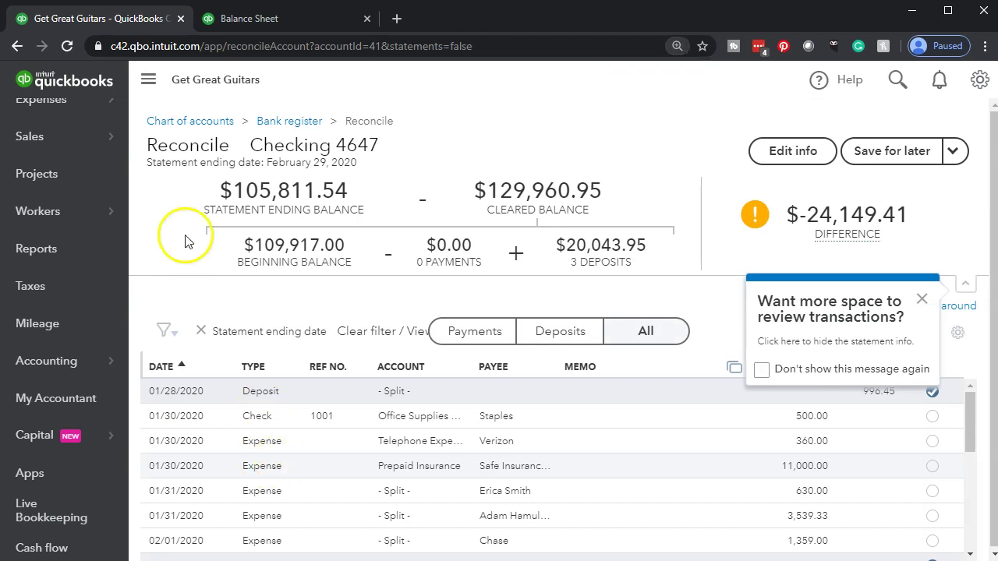
{"action": "left_click", "coordinate": [164, 86]}
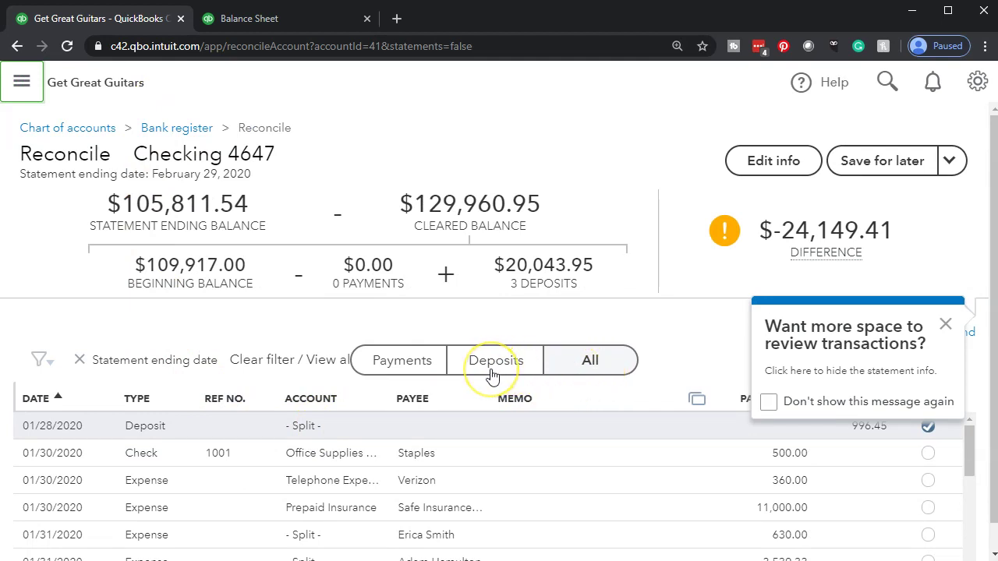
{"action": "left_click", "coordinate": [392, 377]}
{"action": "left_click", "coordinate": [948, 327]}
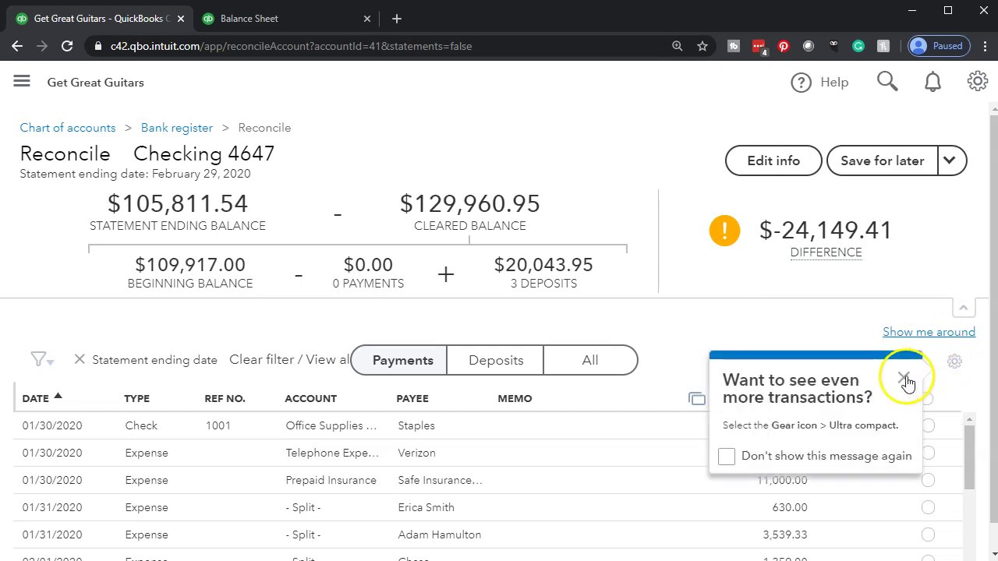
{"action": "left_click", "coordinate": [904, 379]}
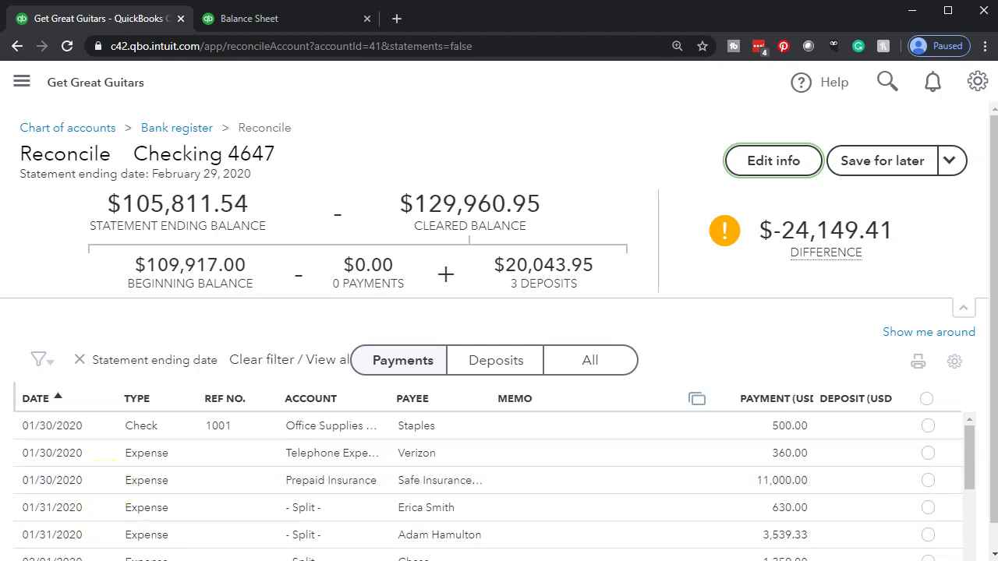
Compare the checks and withdrawals on the Excel bank statement with the payments in the QuickBooks reconciliation list.
{"action": "key", "text": "alt+Tab"}
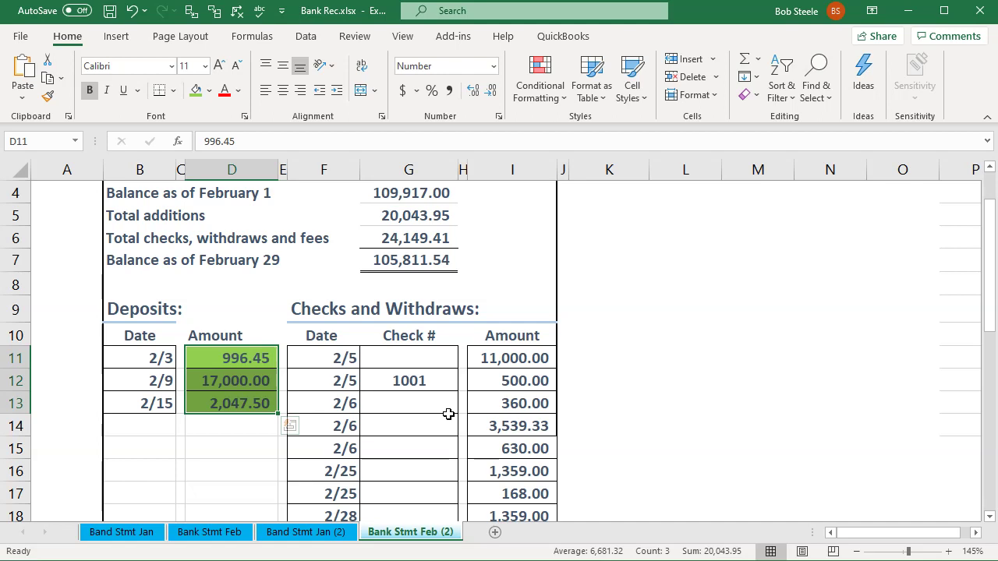
{"action": "left_click", "coordinate": [448, 416]}
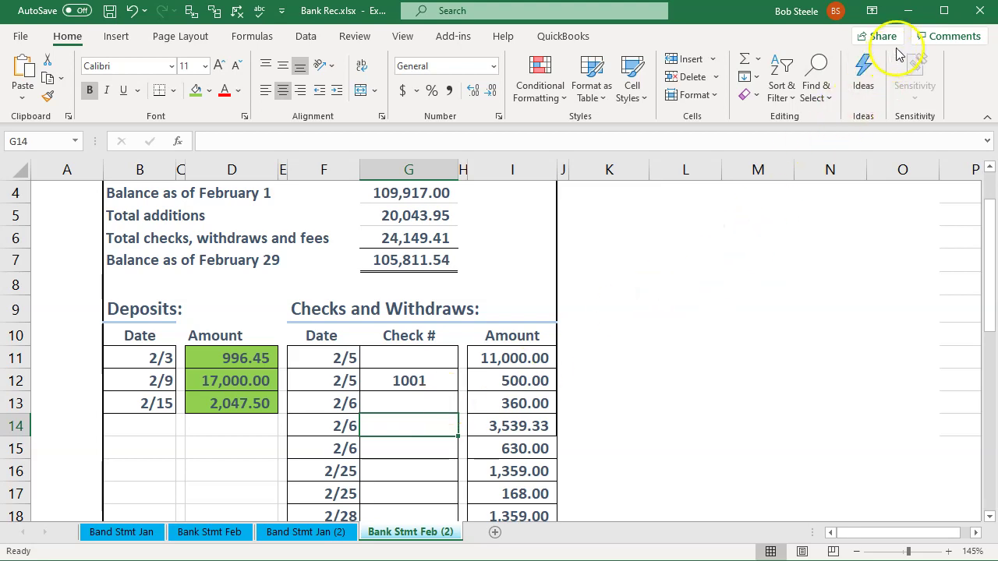
{"action": "left_click", "coordinate": [908, 11]}
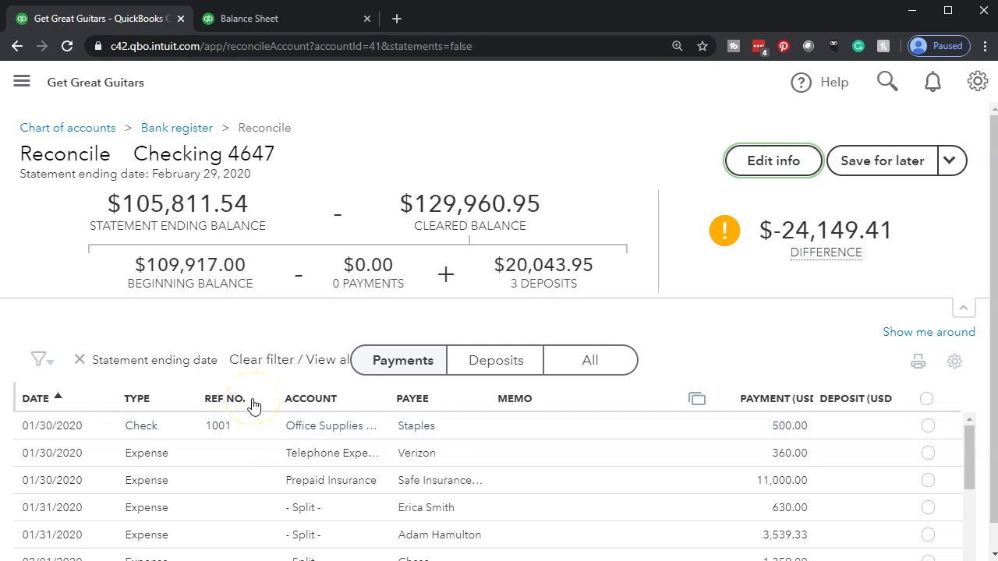
{"action": "scroll", "coordinate": [254, 405], "scroll_direction": "down", "scroll_amount": 3}
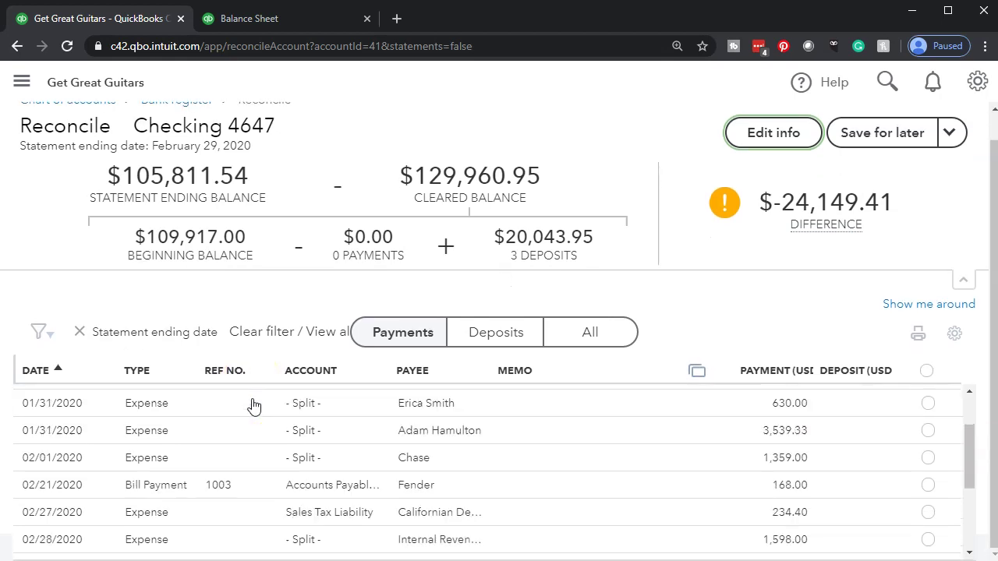
{"action": "scroll", "coordinate": [252, 404], "scroll_direction": "up", "scroll_amount": 2}
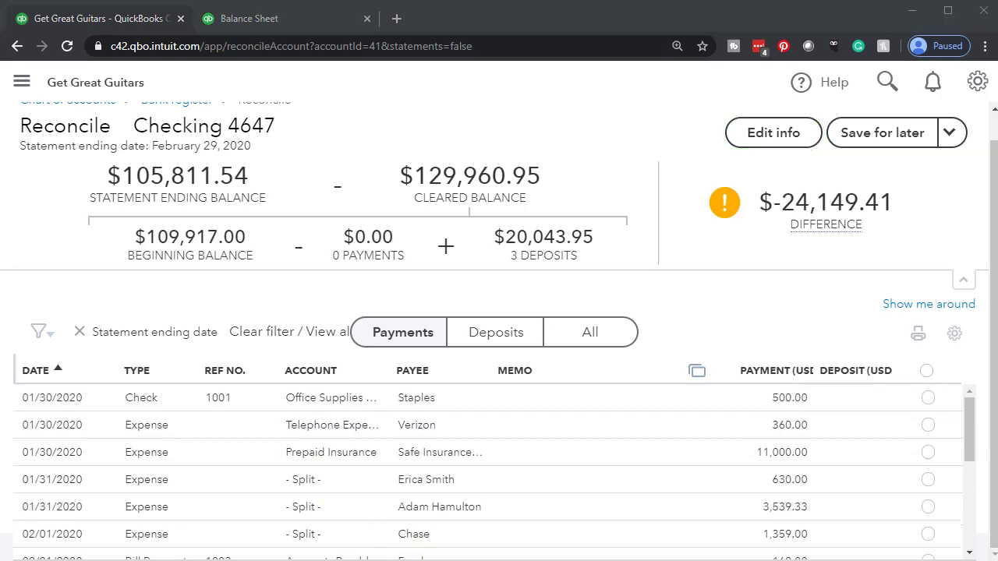
{"action": "left_click", "coordinate": [501, 559]}
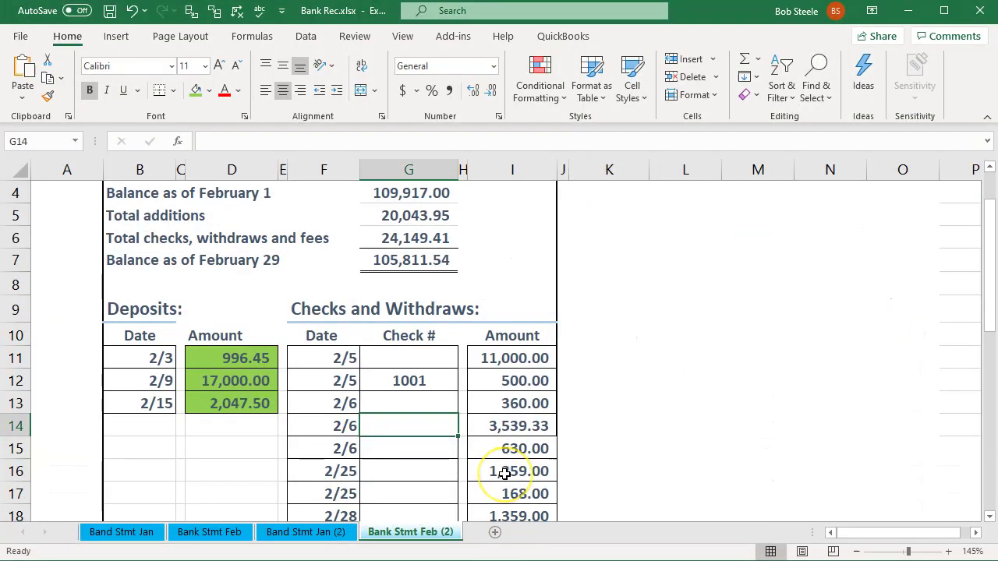
{"action": "left_click", "coordinate": [513, 470]}
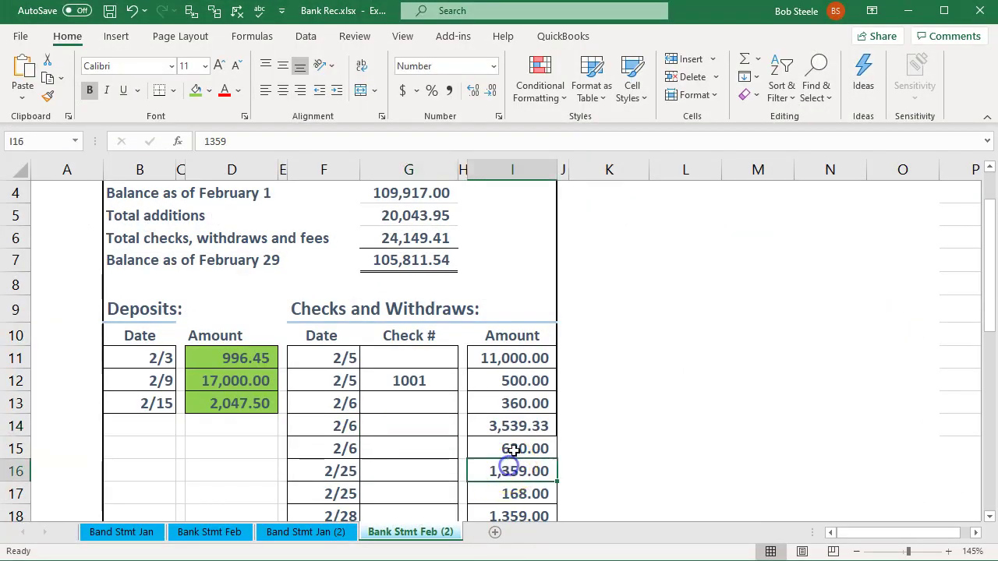
{"action": "left_click", "coordinate": [514, 362]}
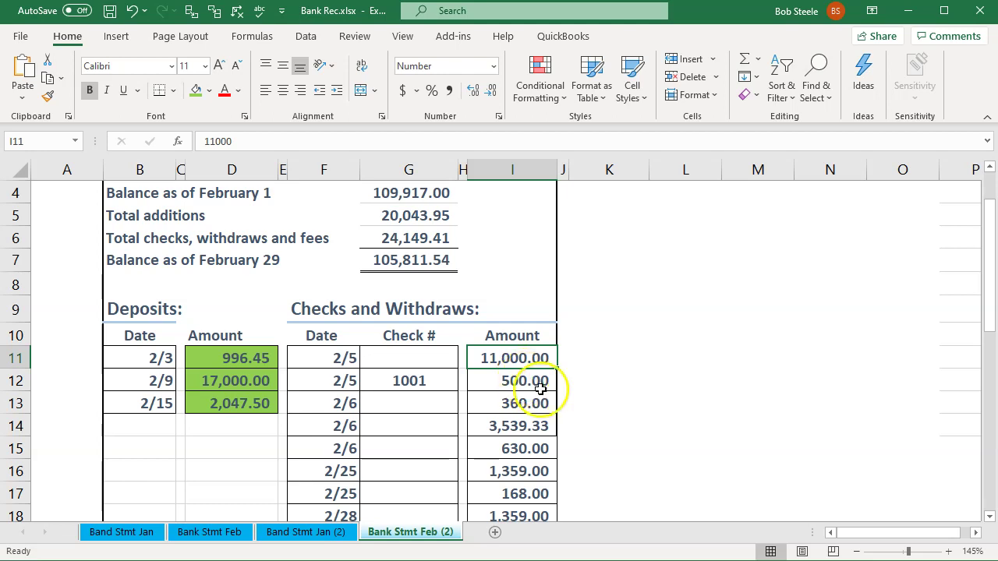
Check the uncleared payments in the January reconciliation PDF in Acrobat Reader against the first February withdrawals in Excel.
{"action": "key", "text": "alt+Tab"}
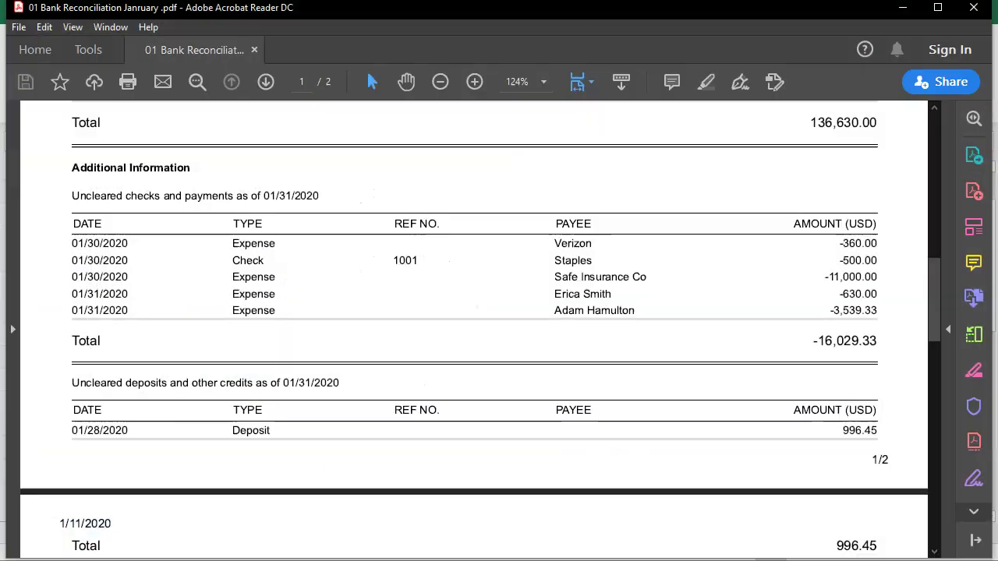
{"action": "scroll", "coordinate": [622, 410], "scroll_direction": "up", "scroll_amount": 1}
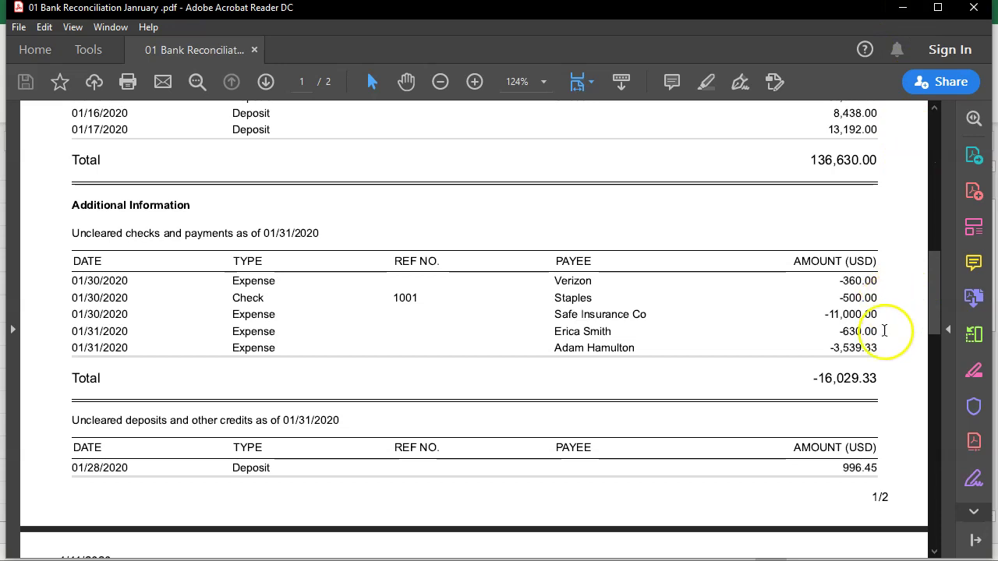
{"action": "left_click", "coordinate": [902, 8]}
{"action": "left_click", "coordinate": [546, 404]}
{"action": "left_click", "coordinate": [535, 358]}
{"action": "left_click", "coordinate": [536, 378]}
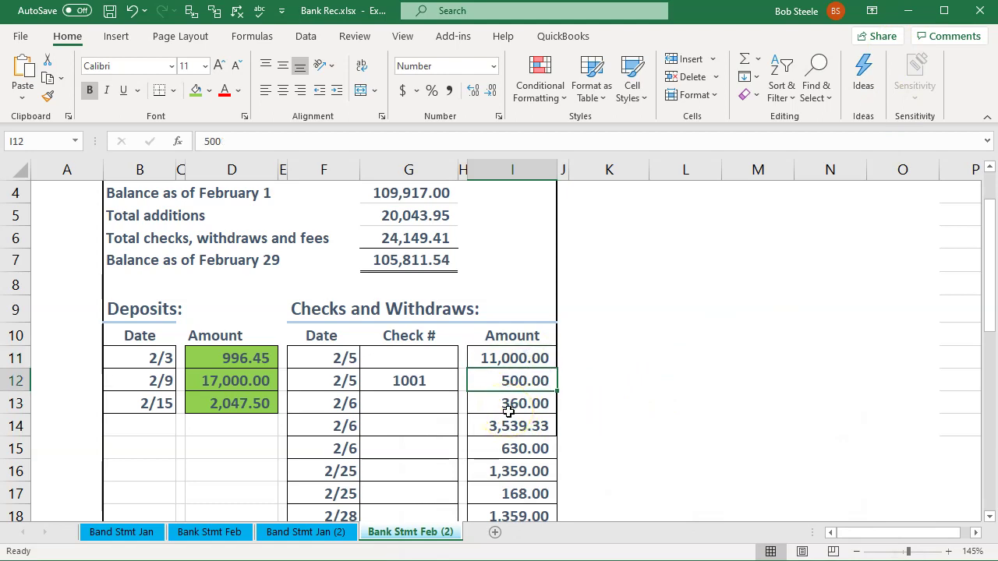
Switch from the Excel statement to QuickBooks and mark the 11,000.00 prepaid insurance payment as cleared.
{"action": "left_click", "coordinate": [510, 363]}
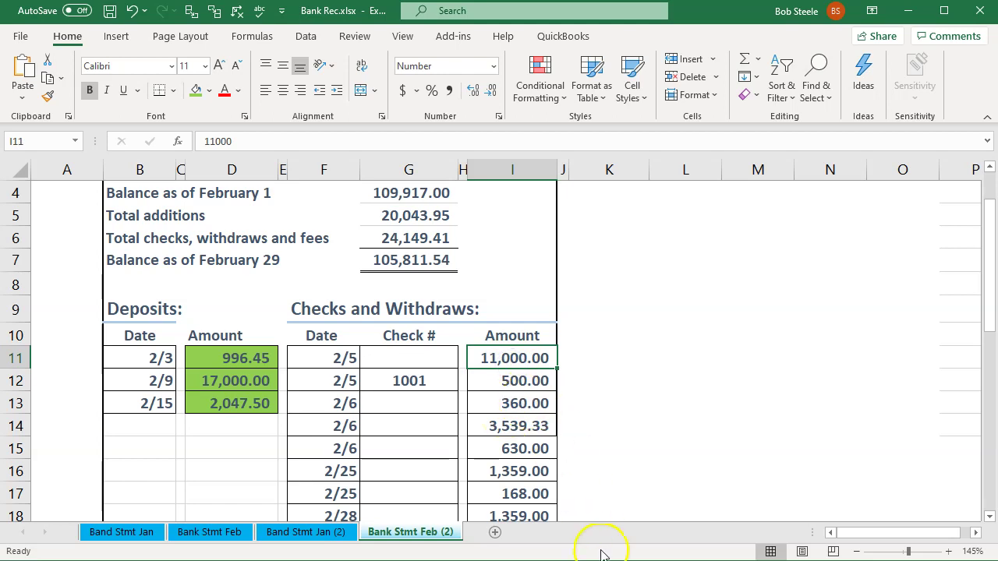
{"action": "left_click", "coordinate": [908, 11]}
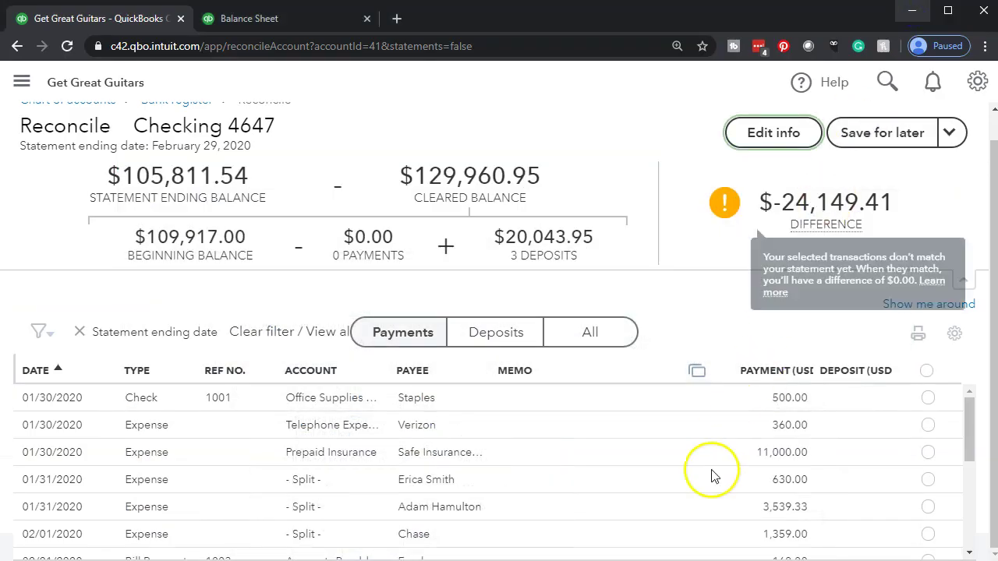
{"action": "left_click", "coordinate": [928, 452]}
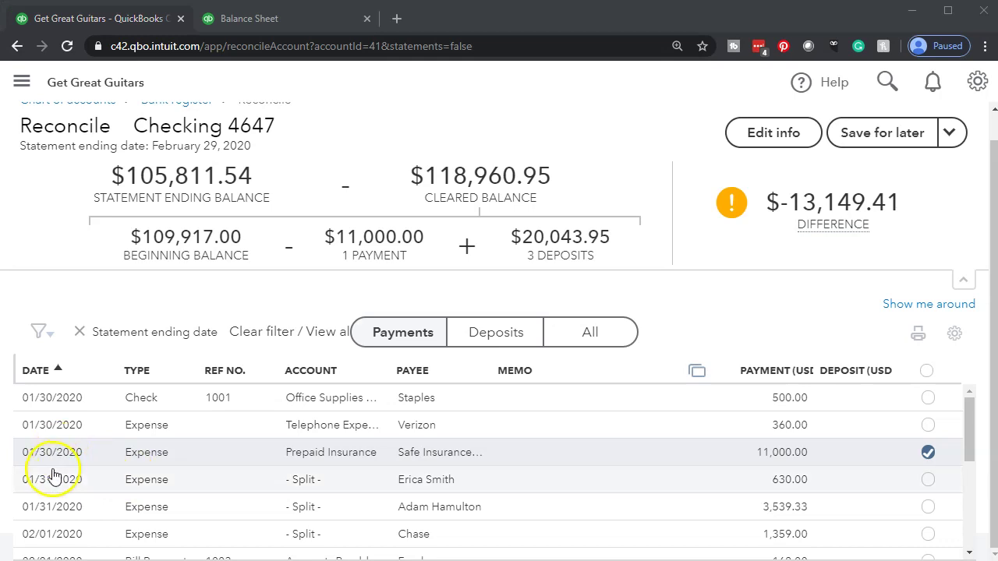
Switch to the Excel bank statement and fill the 11,000.00 withdrawal in cell I11 with green.
{"action": "key", "text": "alt+Tab"}
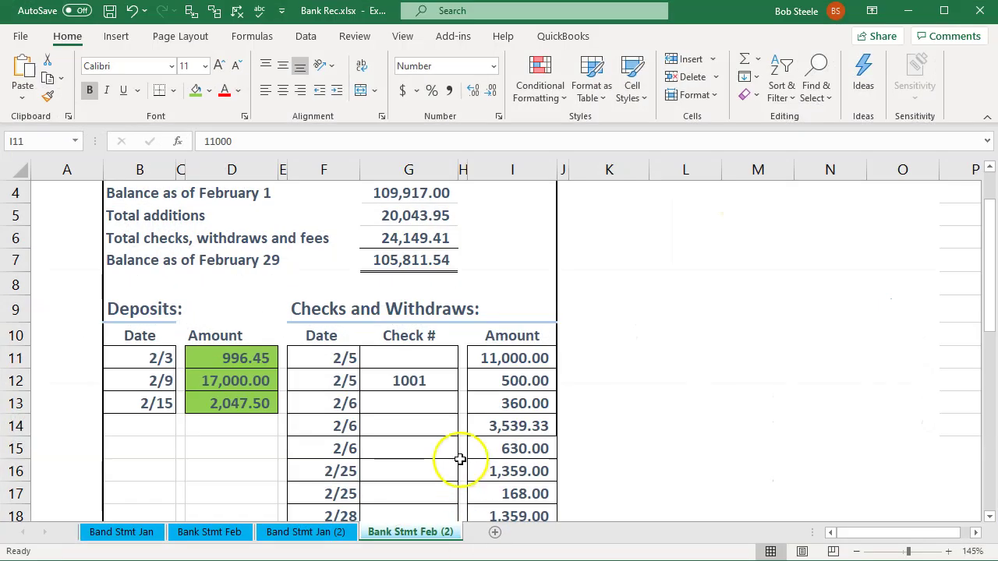
{"action": "left_click", "coordinate": [488, 360]}
{"action": "right_click", "coordinate": [489, 359]}
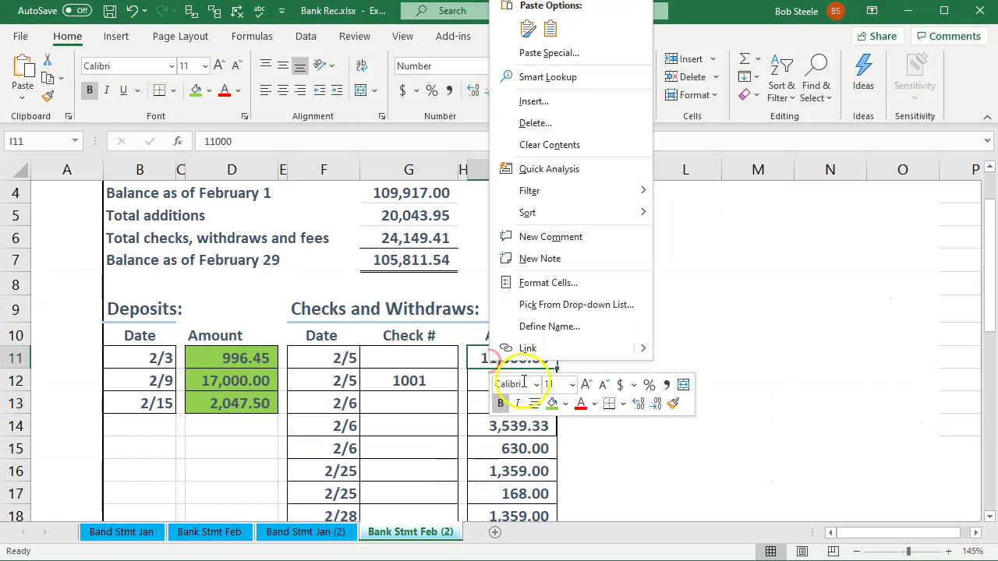
{"action": "left_click", "coordinate": [550, 403]}
{"action": "left_click", "coordinate": [426, 361]}
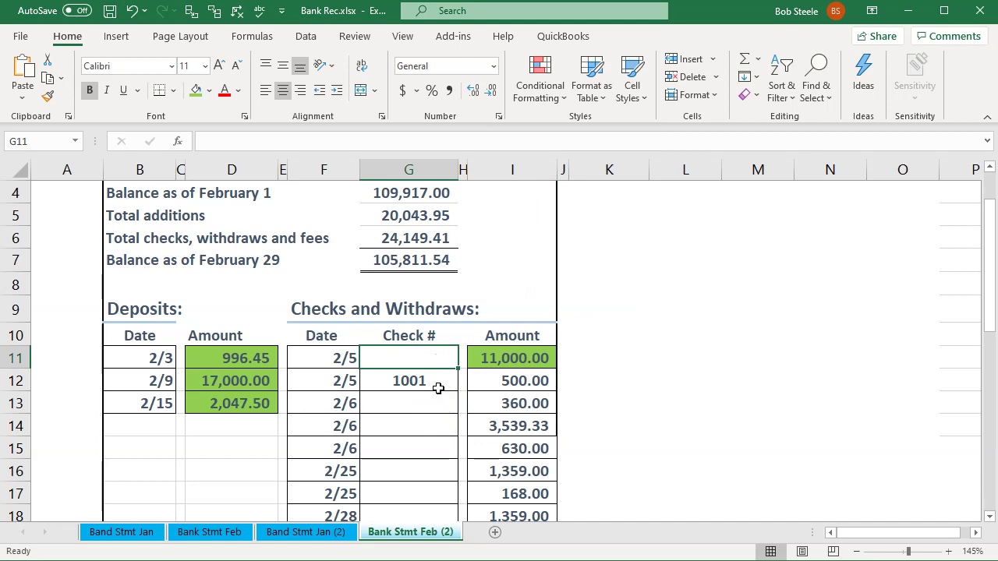
Mark the 500.00 check 1001 payment as cleared in QuickBooks, and fill the matching withdrawal in Excel cell I12 with green.
{"action": "left_click", "coordinate": [488, 383]}
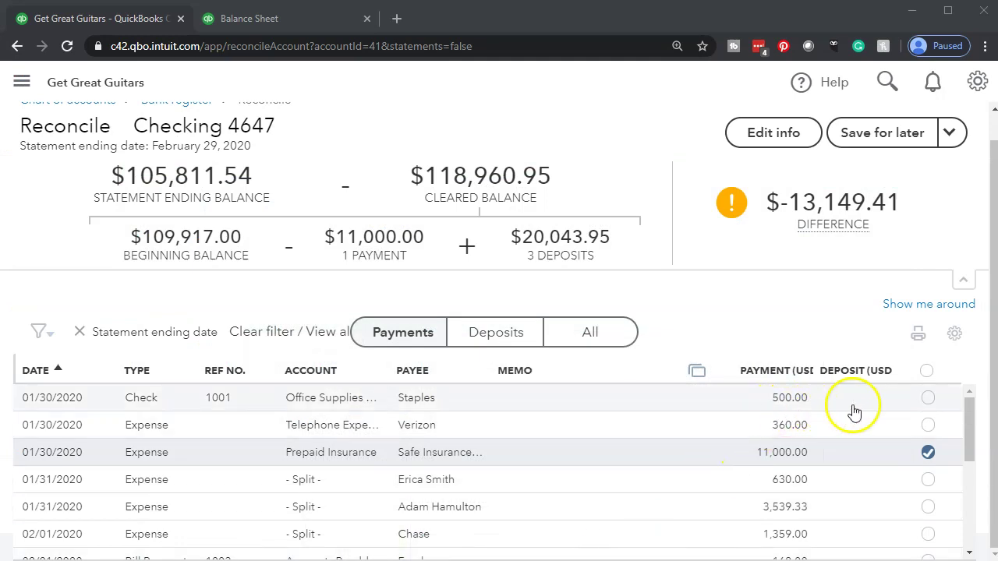
{"action": "left_click", "coordinate": [926, 401]}
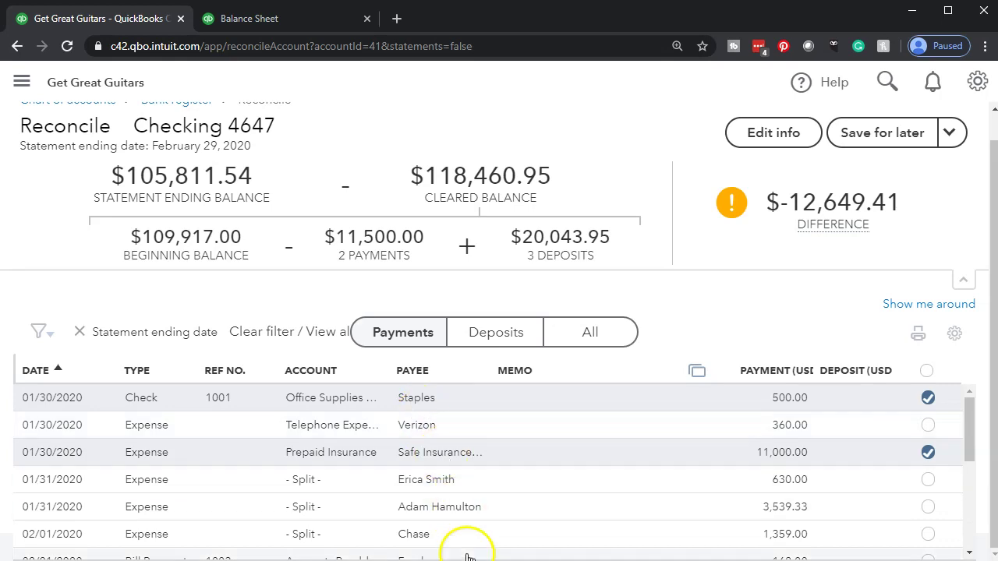
{"action": "key", "text": "alt+Tab"}
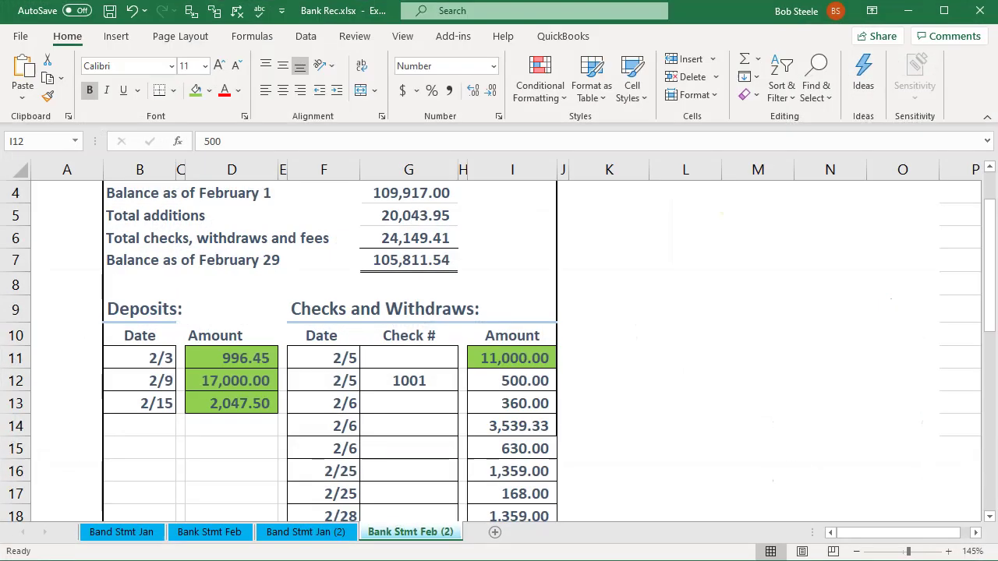
{"action": "right_click", "coordinate": [503, 382]}
{"action": "left_click", "coordinate": [568, 427]}
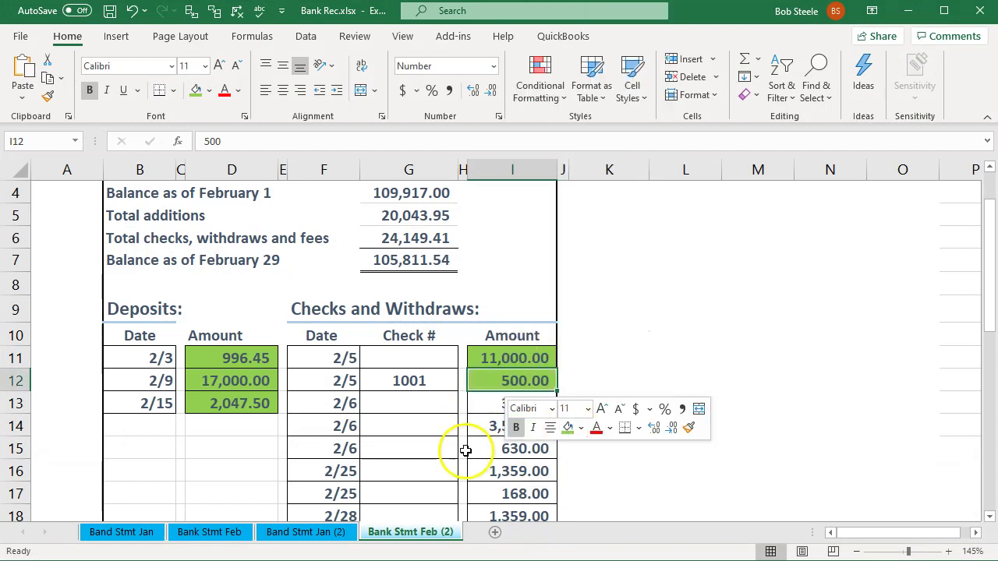
{"action": "left_click", "coordinate": [463, 447]}
Switch from the 360.00 withdrawal in Excel to QuickBooks and mark the 360.00 Verizon telephone expense as cleared.
{"action": "left_click", "coordinate": [494, 403]}
{"action": "key", "text": "alt+Tab"}
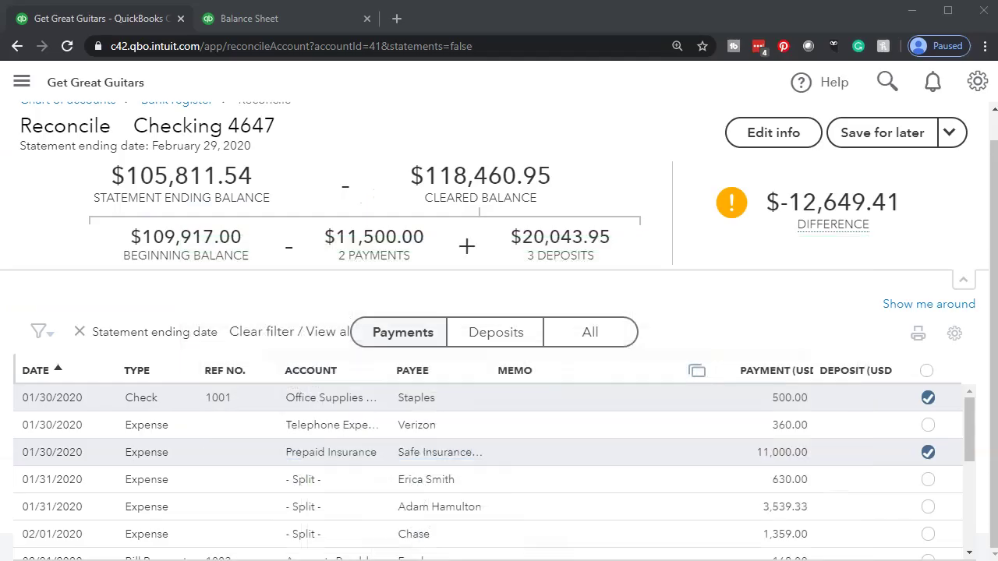
{"action": "left_click", "coordinate": [761, 430]}
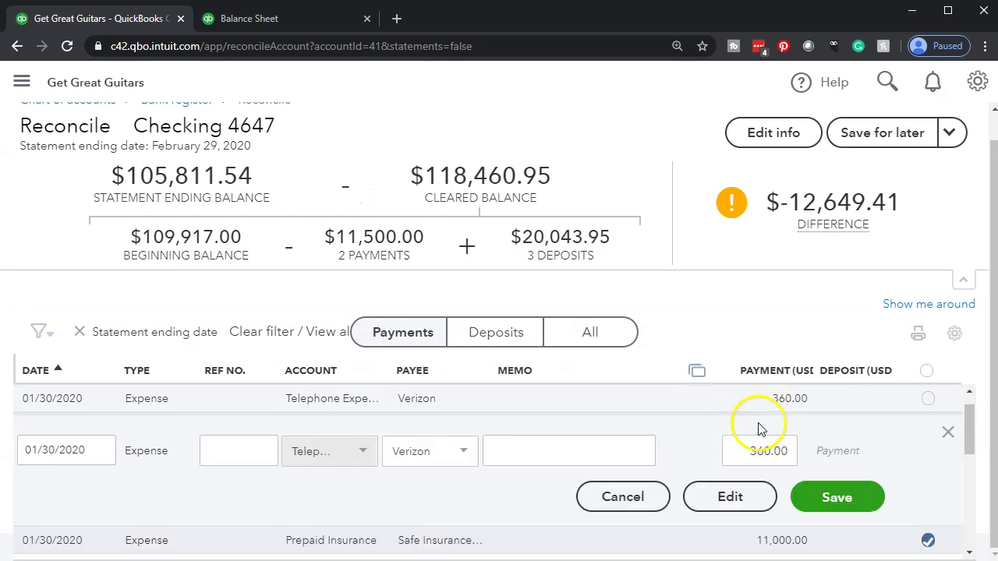
{"action": "left_click", "coordinate": [947, 432]}
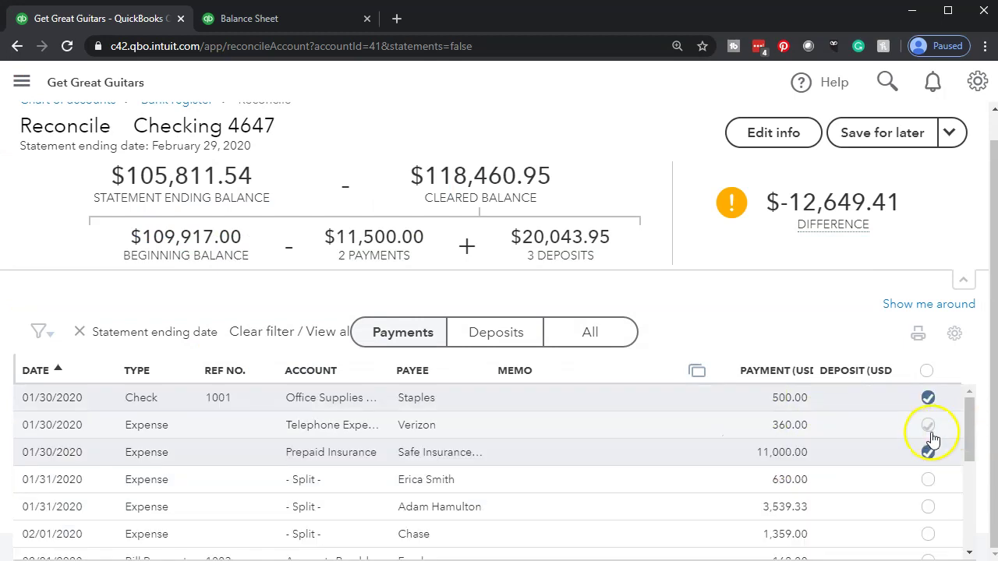
{"action": "left_click", "coordinate": [928, 424]}
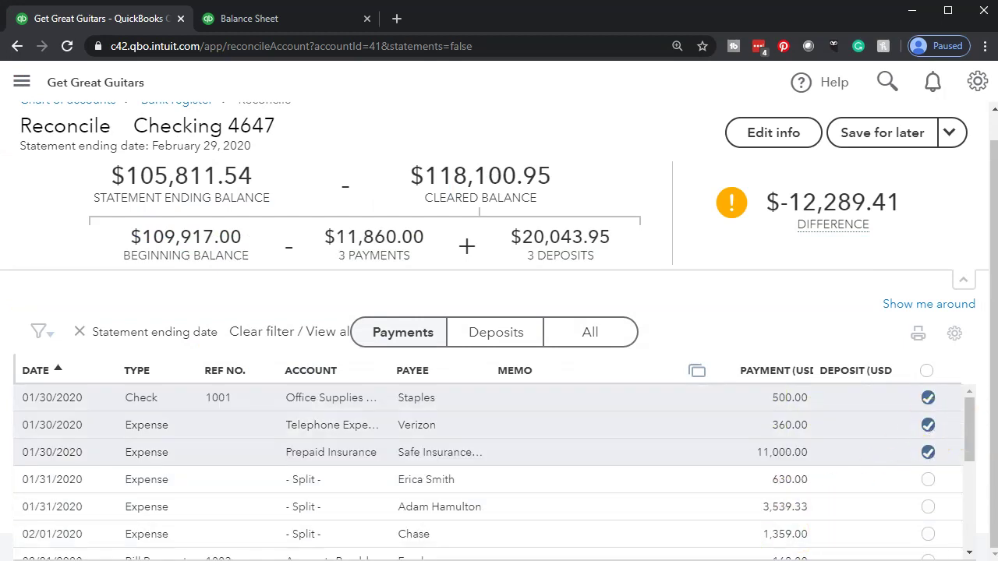
Switch to the Excel bank statement and fill the 360.00 withdrawal in cell I13 with green.
{"action": "key", "text": "alt+Tab"}
{"action": "left_click", "coordinate": [510, 398]}
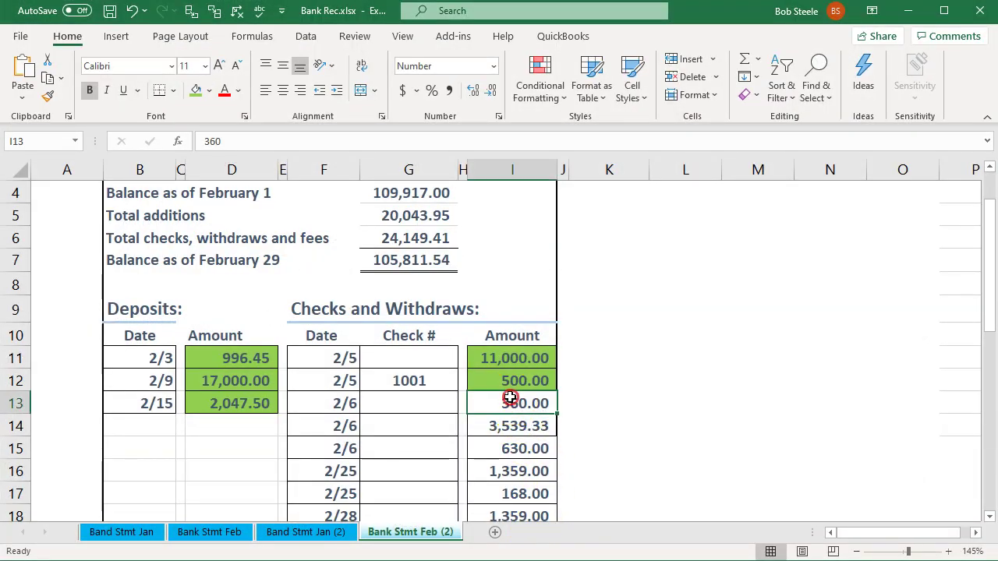
{"action": "right_click", "coordinate": [510, 398]}
{"action": "left_click", "coordinate": [574, 439]}
{"action": "left_click", "coordinate": [451, 451]}
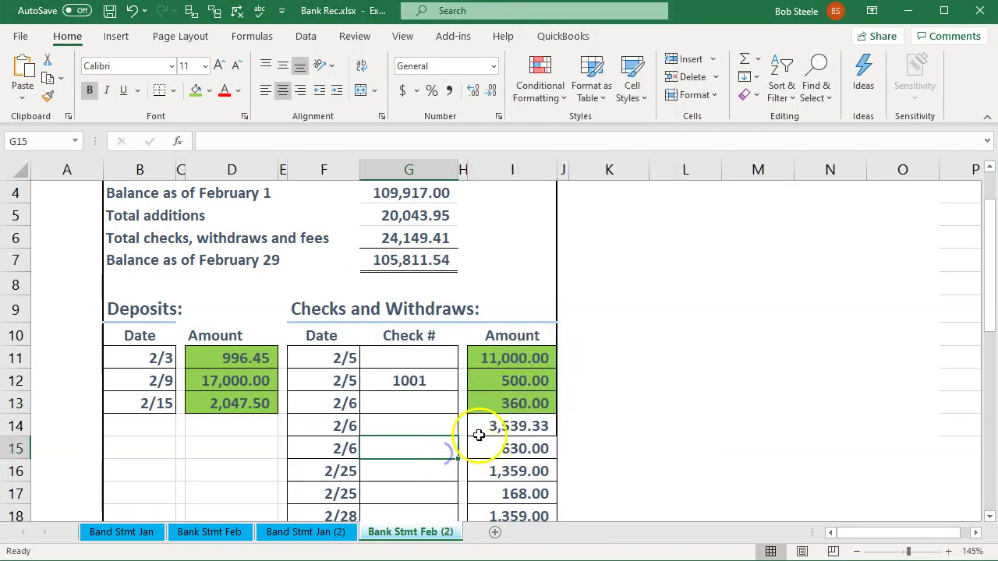
Mark the 3,539.33 expense dated 01/31/2020 as cleared in QuickBooks, and fill its withdrawal in Excel cell I14 with green.
{"action": "left_click", "coordinate": [479, 433]}
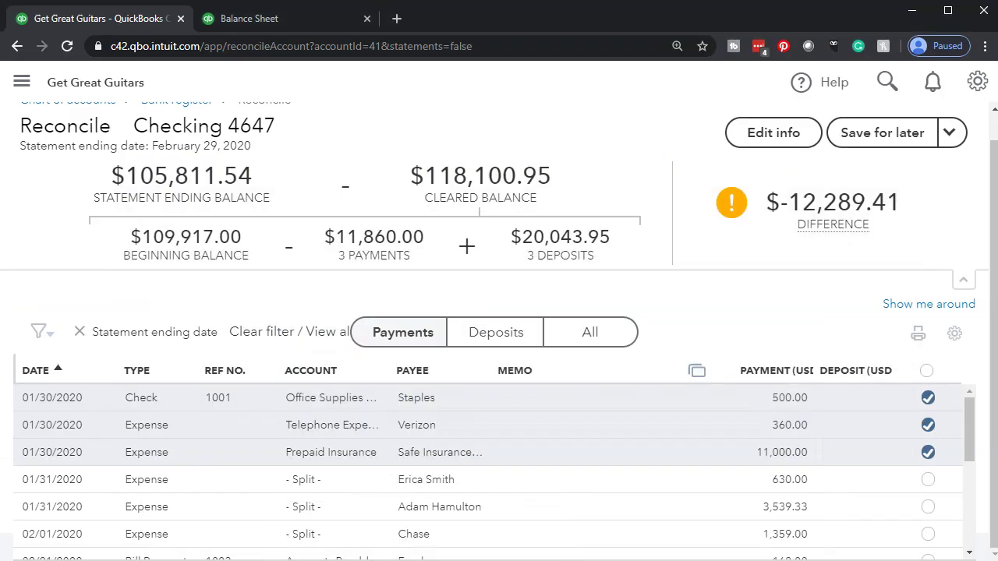
{"action": "left_click", "coordinate": [928, 508]}
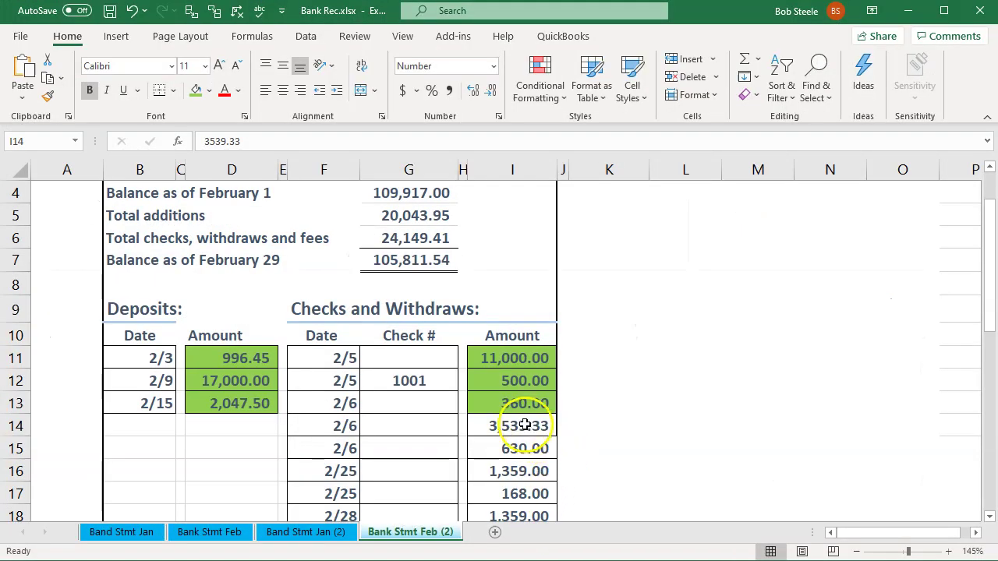
{"action": "right_click", "coordinate": [527, 427]}
{"action": "key", "text": "Escape"}
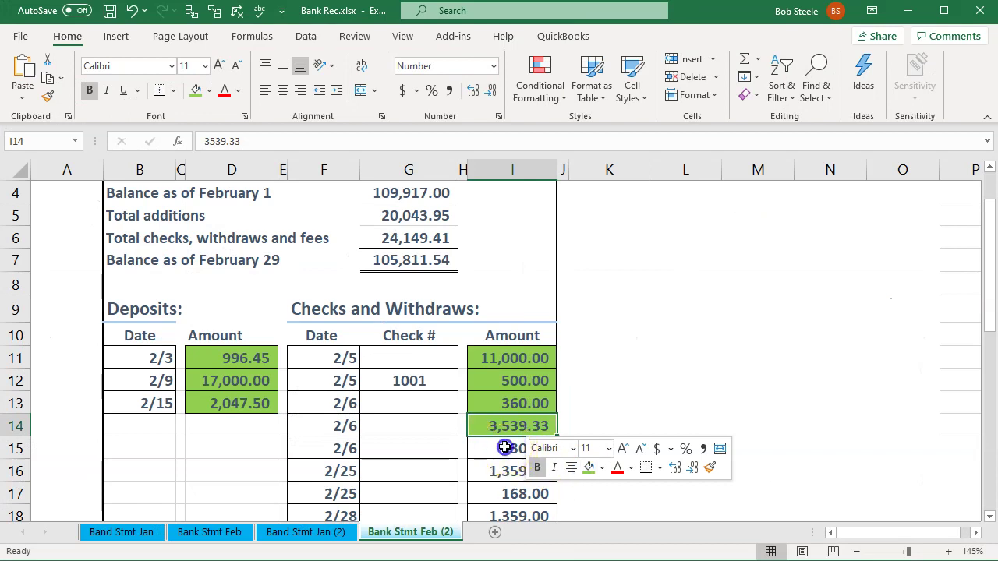
Mark the 630.00 expense dated 01/31/2020 as cleared in QuickBooks, and fill its withdrawal in Excel cell I15 with green.
{"action": "left_click", "coordinate": [507, 450]}
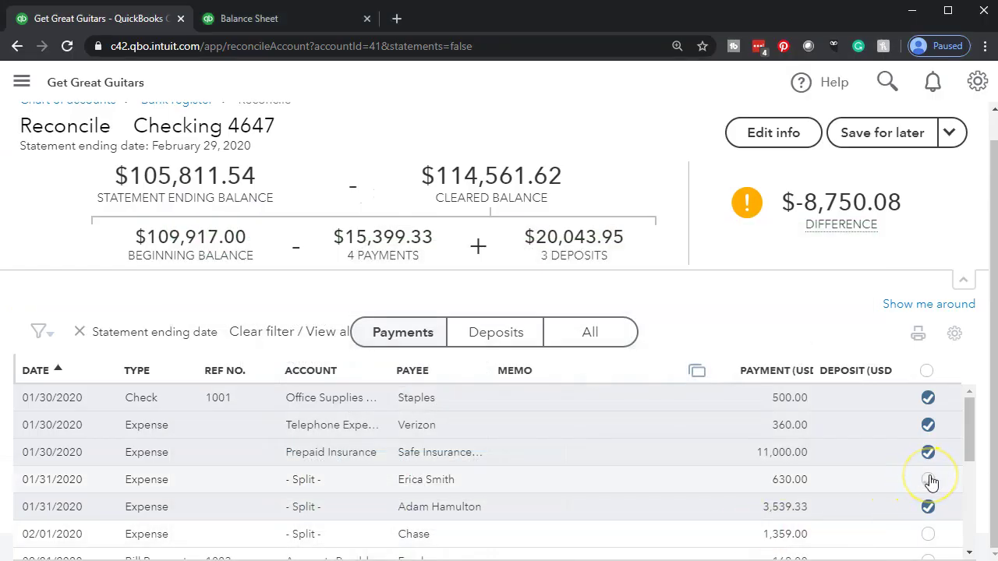
{"action": "left_click", "coordinate": [928, 479]}
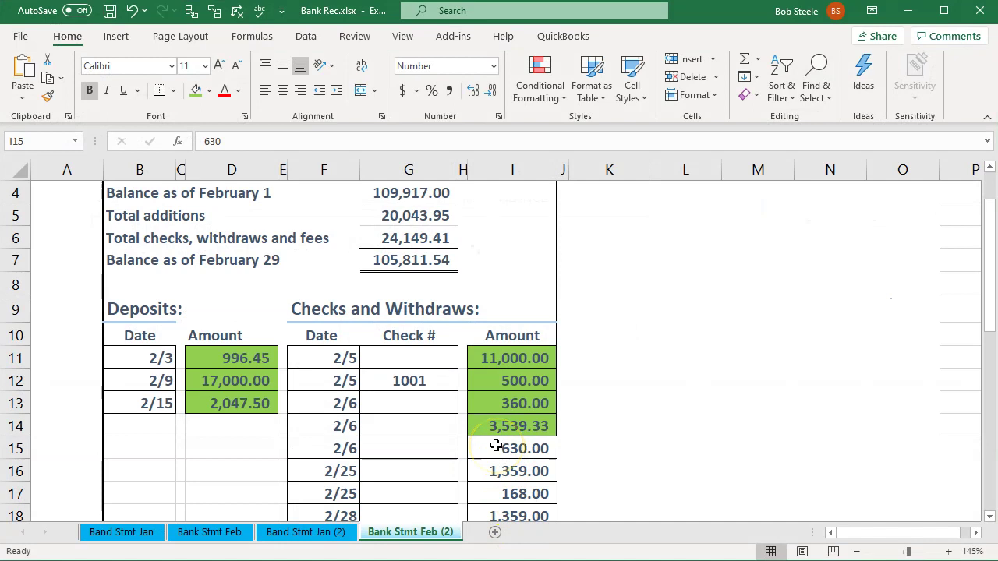
{"action": "right_click", "coordinate": [496, 447]}
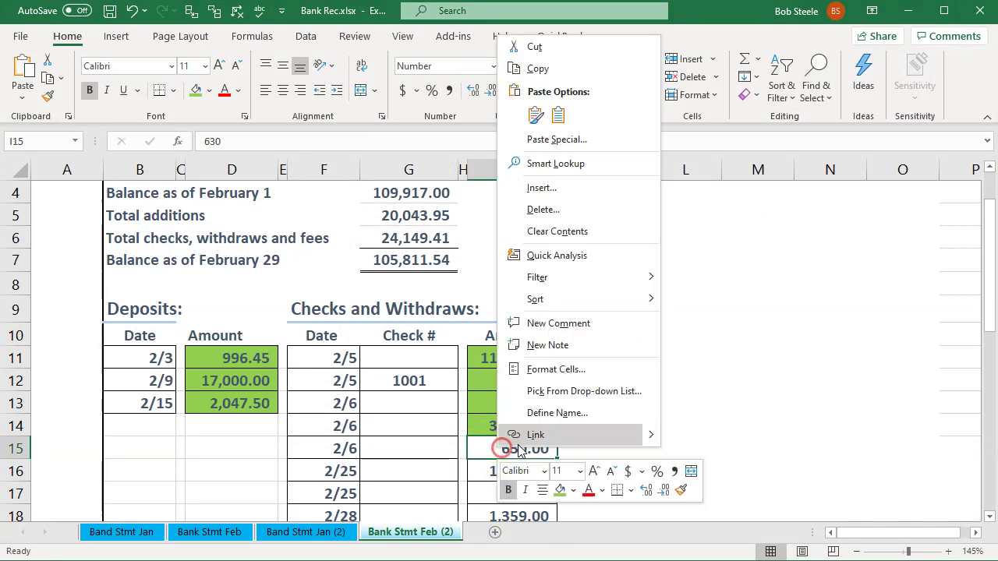
{"action": "key", "text": "Escape"}
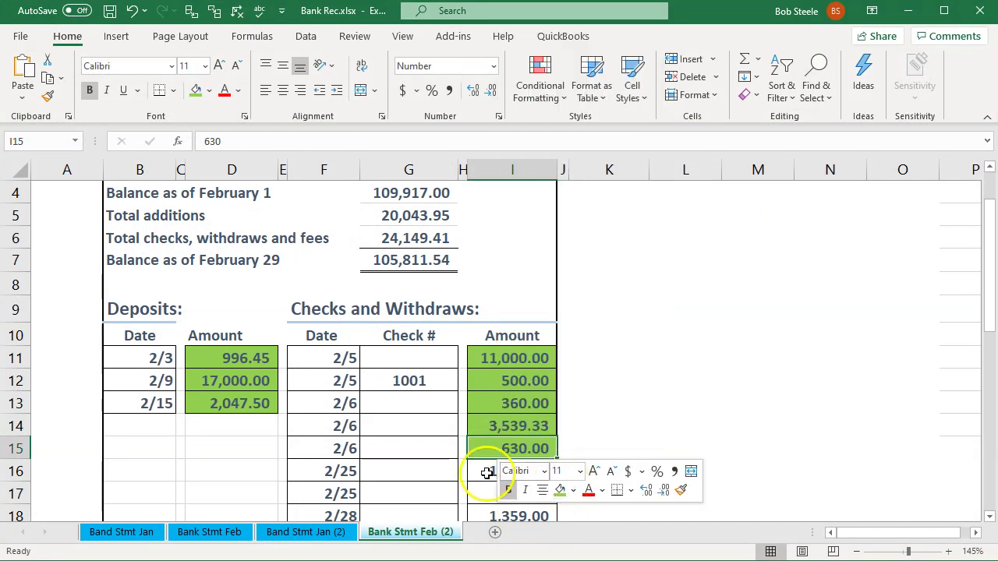
{"action": "left_click", "coordinate": [420, 455]}
Switch from the 2/25 withdrawal of 1,359.00 in Excel to QuickBooks and mark the 02/01/2020 Chase expense of 1,359.00 as cleared.
{"action": "left_click", "coordinate": [513, 471]}
{"action": "scroll", "coordinate": [518, 468], "scroll_direction": "down", "scroll_amount": 1}
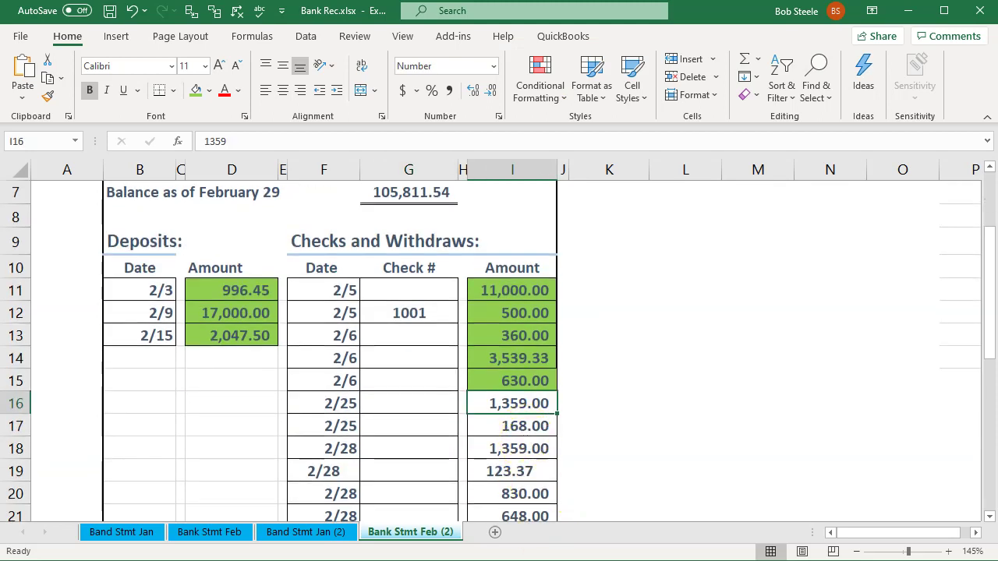
{"action": "key", "text": "alt+Tab"}
{"action": "scroll", "coordinate": [772, 468], "scroll_direction": "down", "scroll_amount": 2}
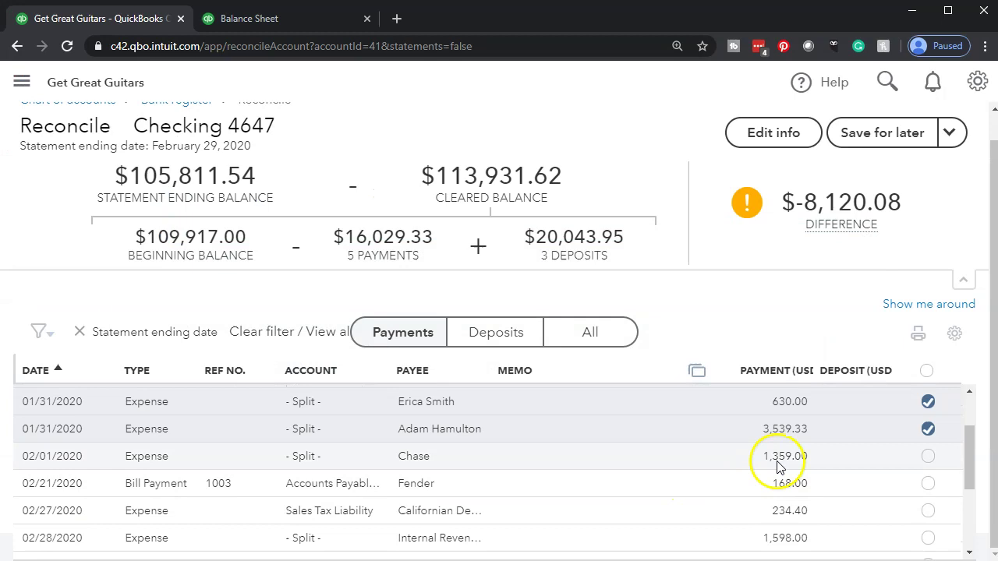
{"action": "left_click", "coordinate": [928, 457]}
Switch to the Excel bank statement and fill the 1,359.00 withdrawal in cell I16 with green.
{"action": "key", "text": "alt+Tab"}
{"action": "left_click", "coordinate": [511, 401]}
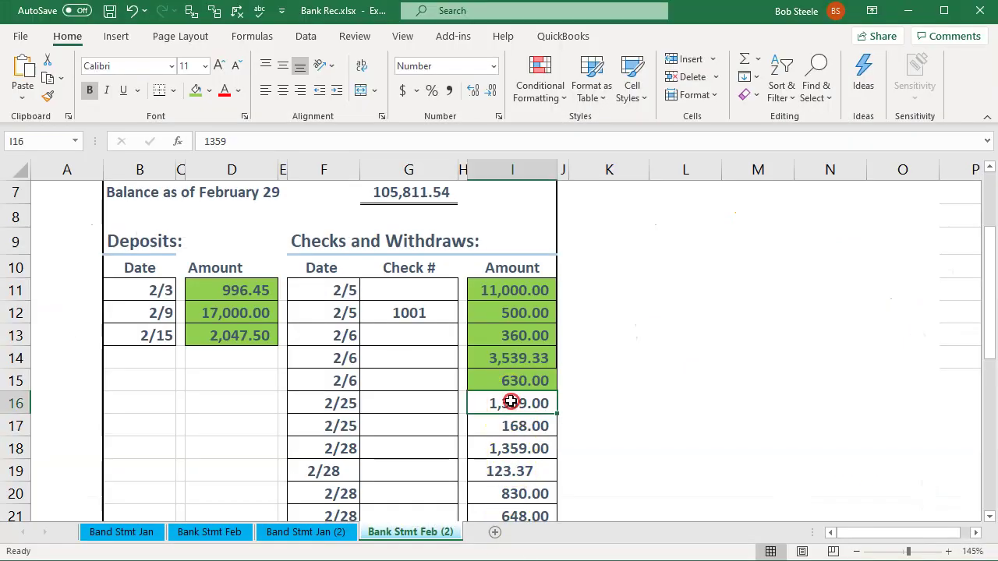
{"action": "right_click", "coordinate": [510, 401]}
{"action": "left_click", "coordinate": [575, 445]}
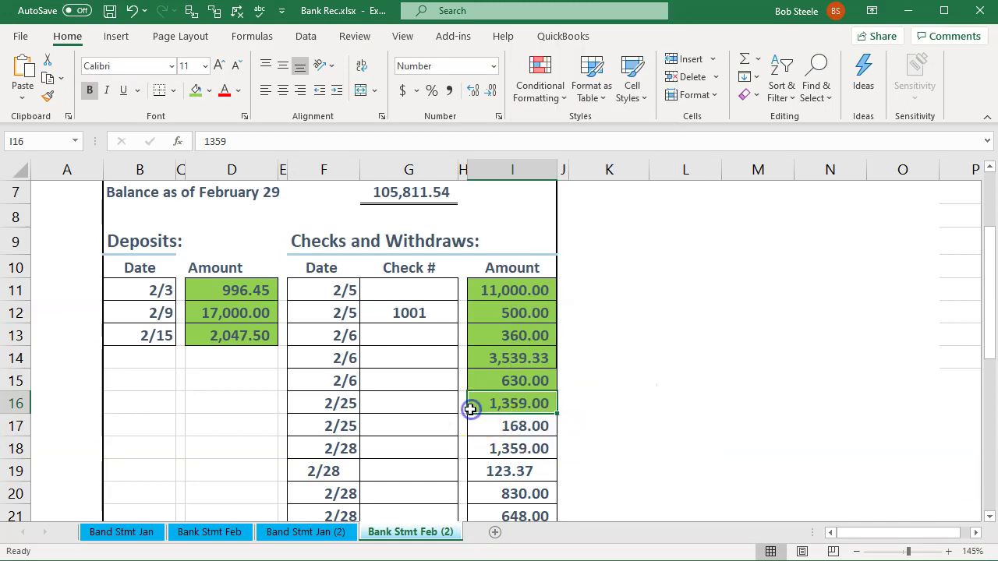
Switch to QuickBooks and mark the 168.00 Fender bill payment 1003 as cleared.
{"action": "scroll", "coordinate": [470, 409], "scroll_direction": "down", "scroll_amount": 1}
{"action": "key", "text": "alt+Tab"}
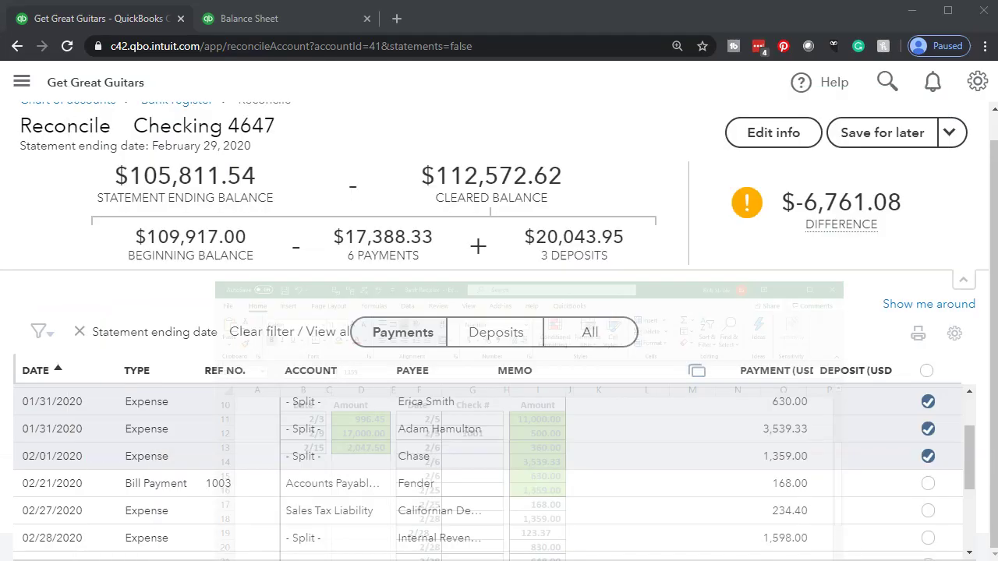
{"action": "left_click", "coordinate": [928, 485]}
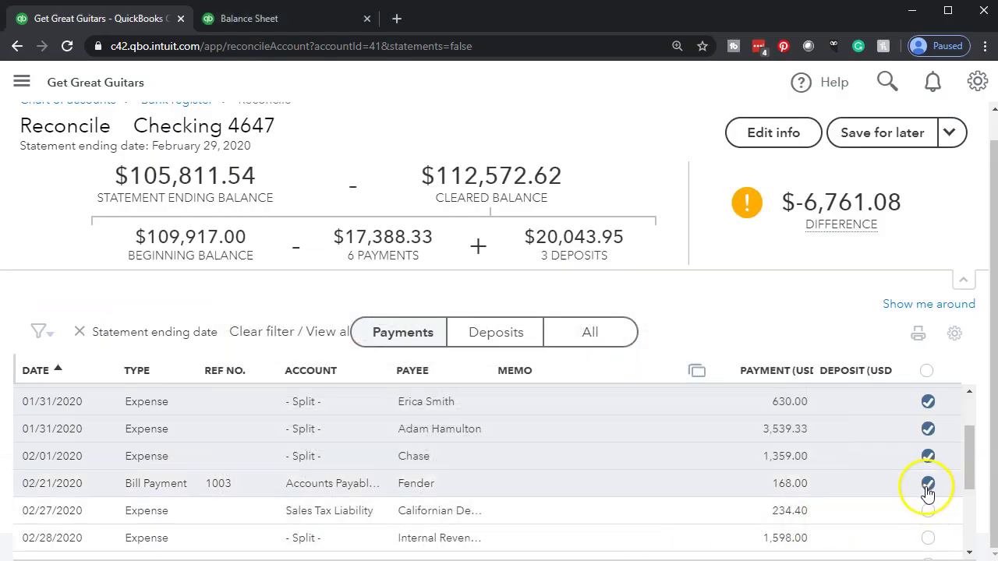
Switch to the Excel bank statement and fill the 168.00 withdrawal in cell I17 with green.
{"action": "key", "text": "alt+Tab"}
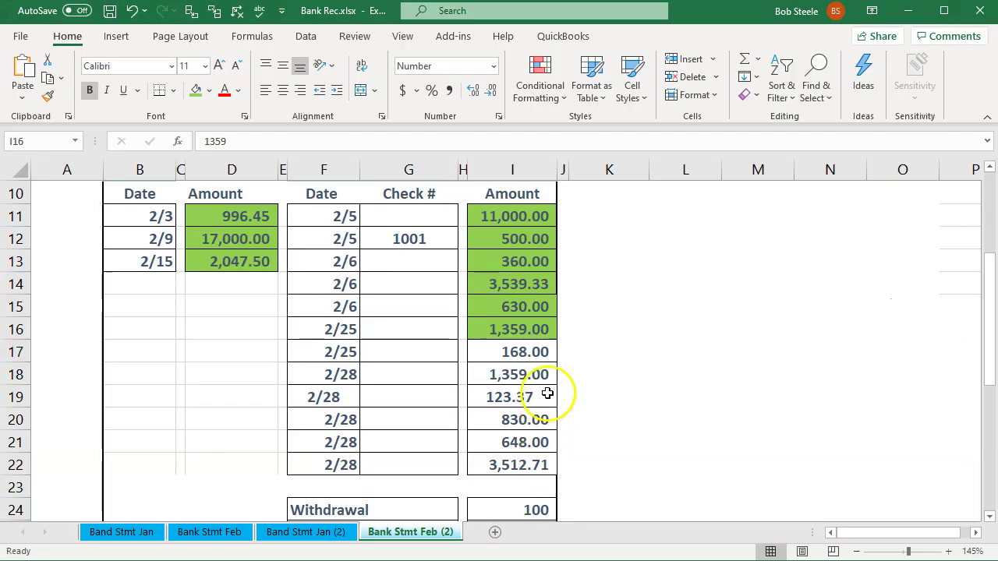
{"action": "left_click", "coordinate": [518, 351]}
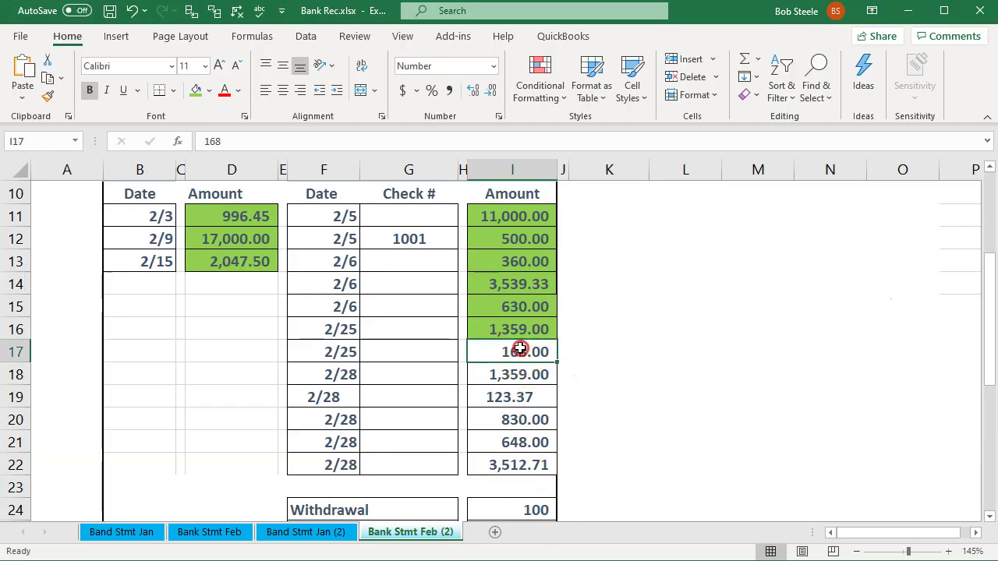
{"action": "right_click", "coordinate": [519, 352]}
{"action": "left_click", "coordinate": [581, 396]}
Switch from the 2/28 withdrawal of 1,359.00 in Excel to QuickBooks and mark the 02/28/2020 Chase expense of 1,359.00 as cleared.
{"action": "left_click", "coordinate": [491, 374]}
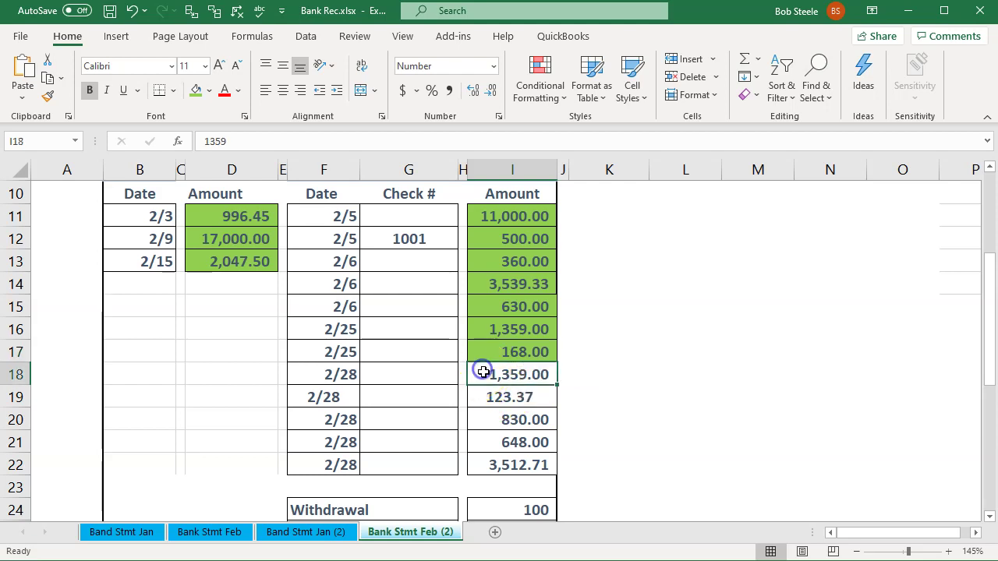
{"action": "key", "text": "alt+Tab"}
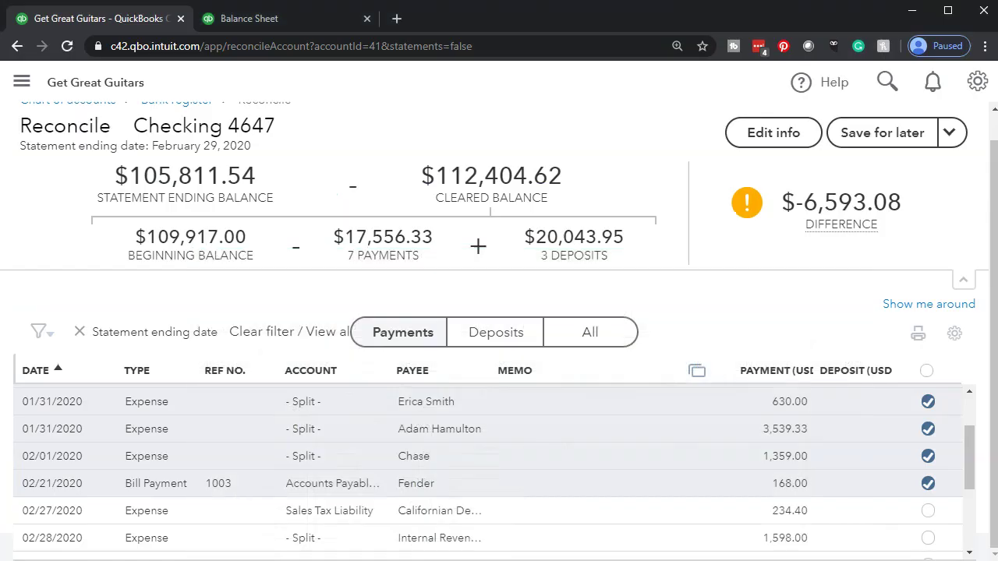
{"action": "scroll", "coordinate": [596, 474], "scroll_direction": "down", "scroll_amount": 1}
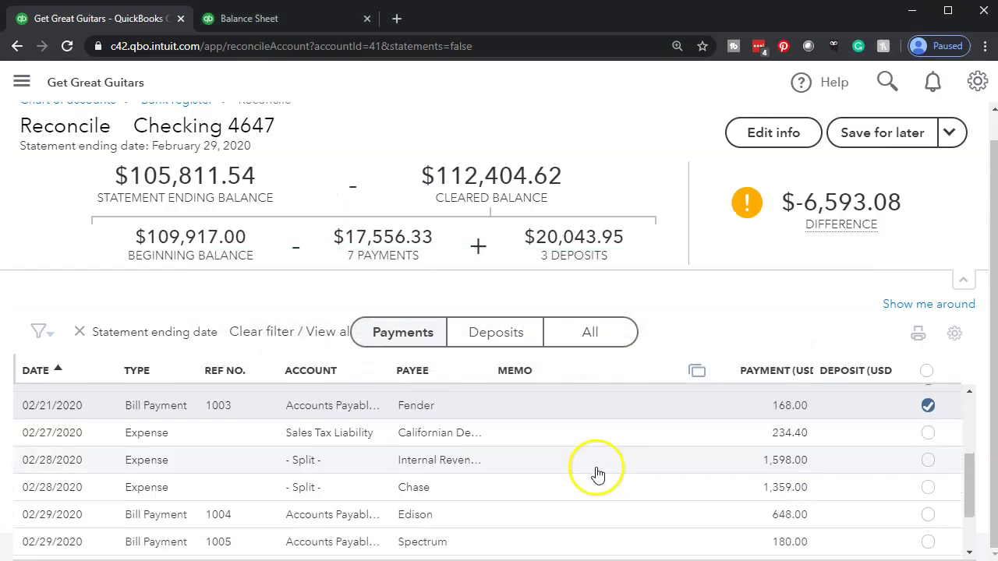
{"action": "left_click", "coordinate": [927, 489]}
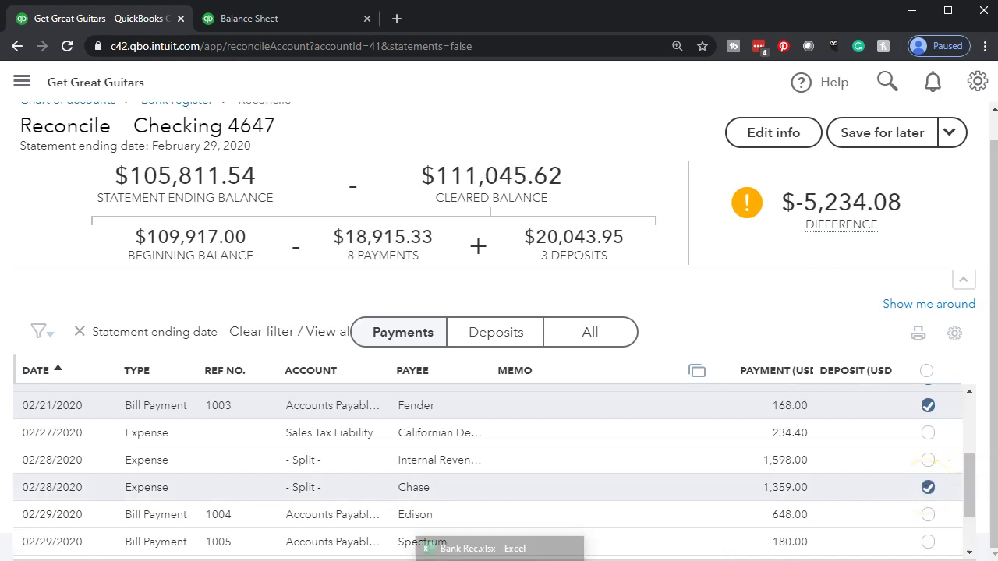
Switch to the Excel bank statement and fill the 1,359.00 withdrawal in cell I18 with green.
{"action": "key", "text": "alt+Tab"}
{"action": "left_click", "coordinate": [507, 374]}
{"action": "right_click", "coordinate": [508, 376]}
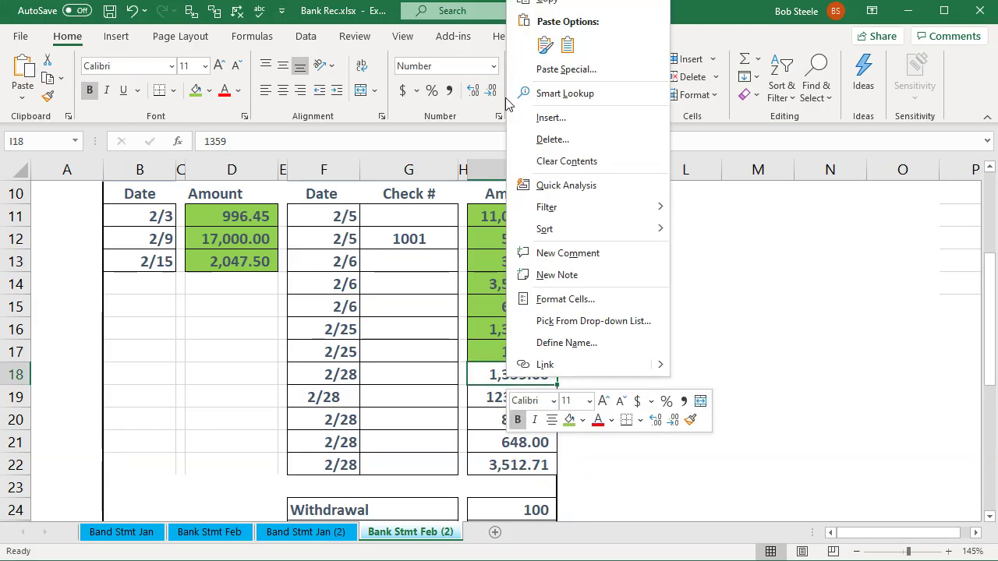
{"action": "left_click", "coordinate": [569, 420]}
Look for a match to the 123.37 withdrawal in Excel cell I19 among the uncleared payments in QuickBooks.
{"action": "left_click", "coordinate": [492, 397]}
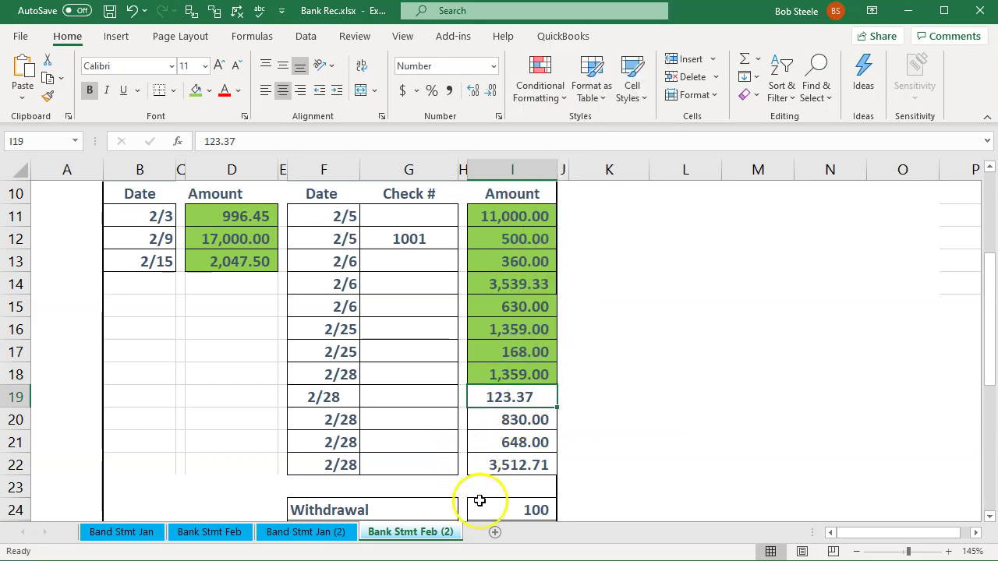
{"action": "key", "text": "alt+Tab"}
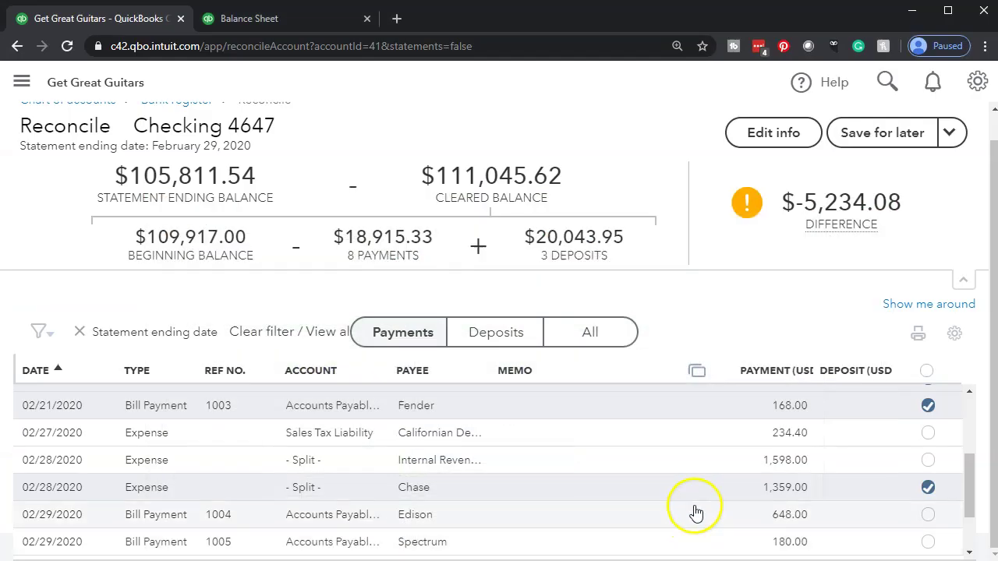
{"action": "scroll", "coordinate": [696, 509], "scroll_direction": "down", "scroll_amount": 1}
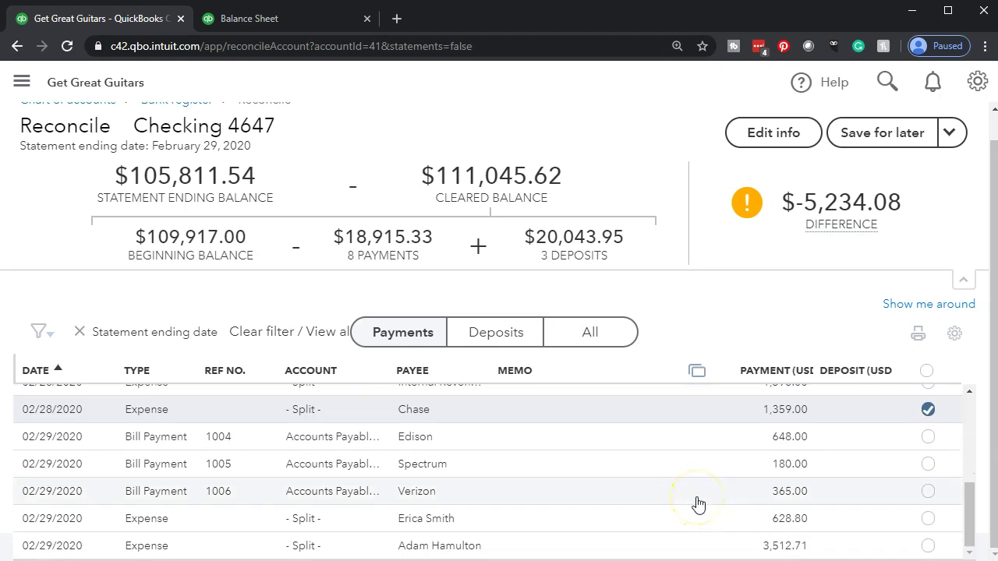
{"action": "scroll", "coordinate": [698, 505], "scroll_direction": "up", "scroll_amount": 1}
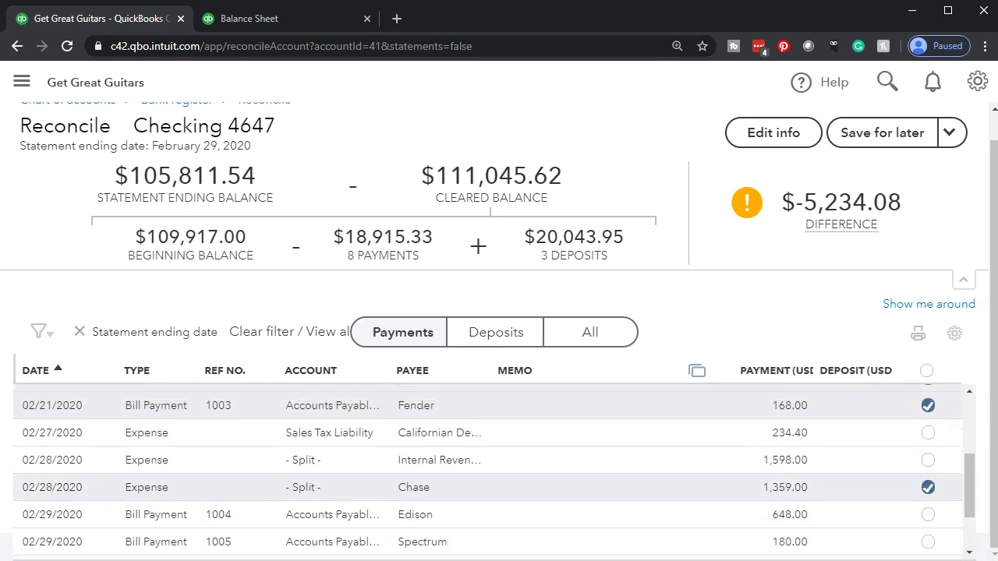
{"action": "scroll", "coordinate": [535, 523], "scroll_direction": "down", "scroll_amount": 1}
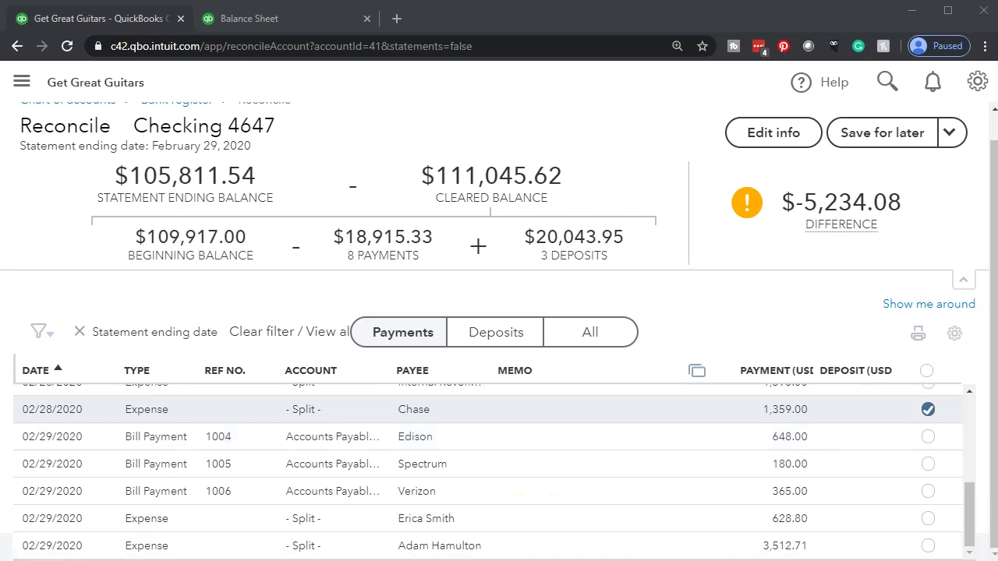
Look for a match to the 830.00 withdrawal in Excel cell I20 among the uncleared payments in QuickBooks.
{"action": "key", "text": "alt+Tab"}
{"action": "left_click", "coordinate": [523, 421]}
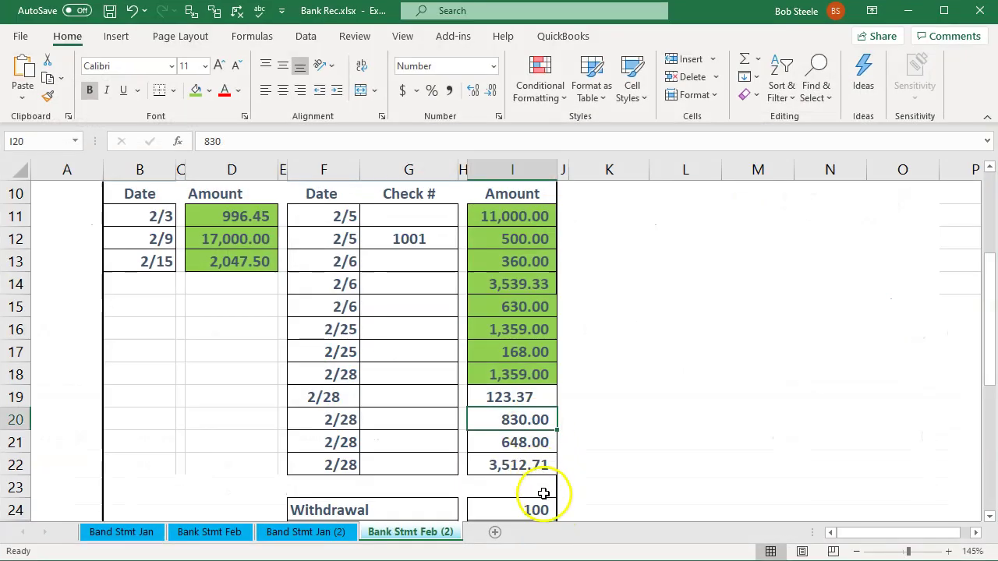
{"action": "key", "text": "alt+Tab"}
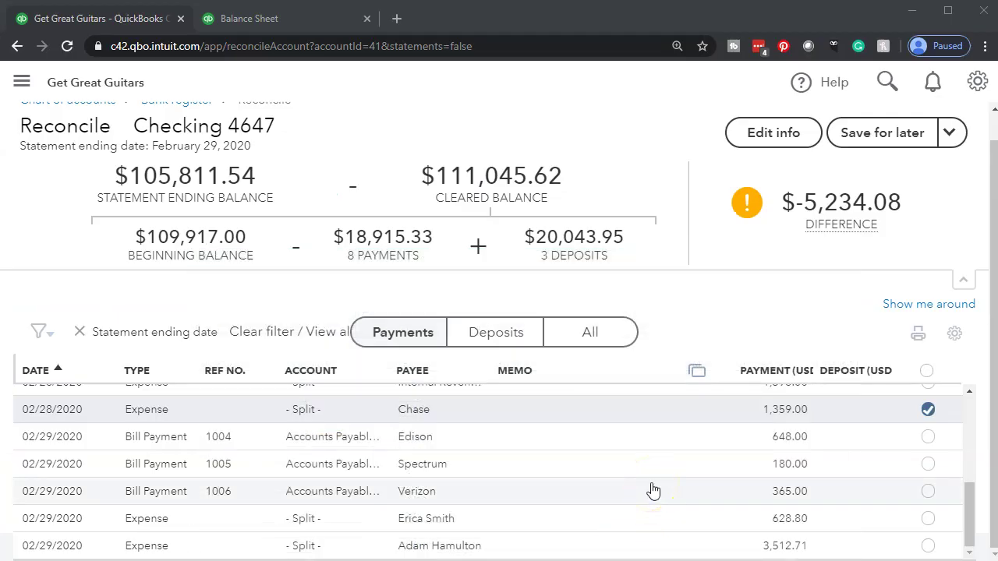
{"action": "scroll", "coordinate": [653, 491], "scroll_direction": "up", "scroll_amount": 1}
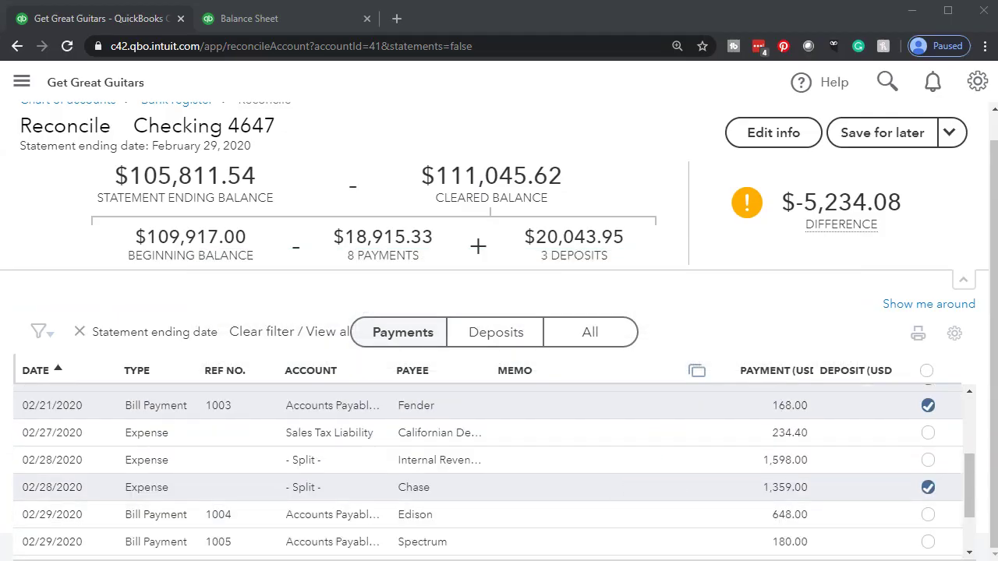
Switch from the 648.00 withdrawal in Excel cell I21 to QuickBooks and mark the 02/29/2020 Edison bill payment of 648.00 as cleared.
{"action": "key", "text": "alt+Tab"}
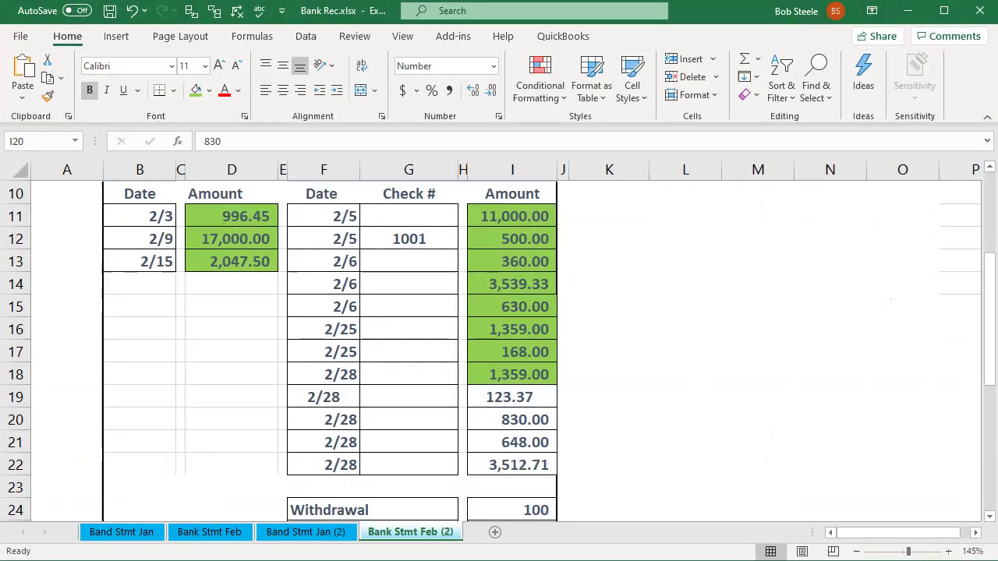
{"action": "left_click", "coordinate": [536, 442]}
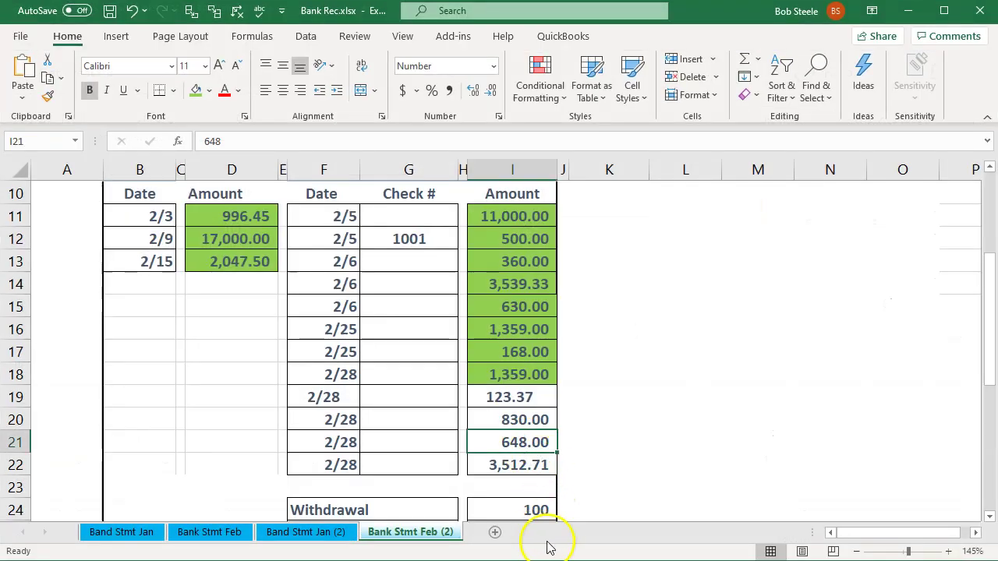
{"action": "key", "text": "alt+Tab"}
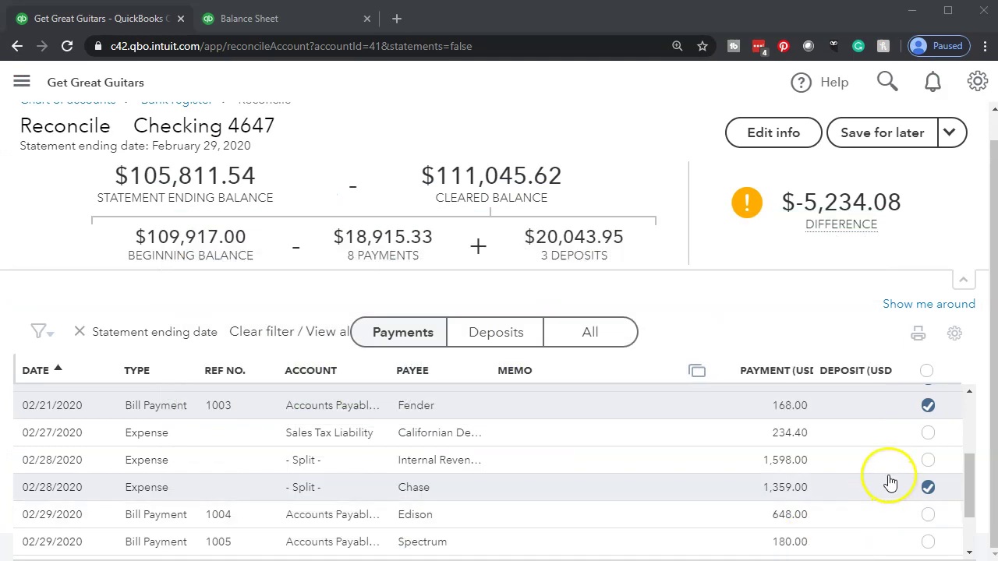
{"action": "left_click", "coordinate": [927, 514]}
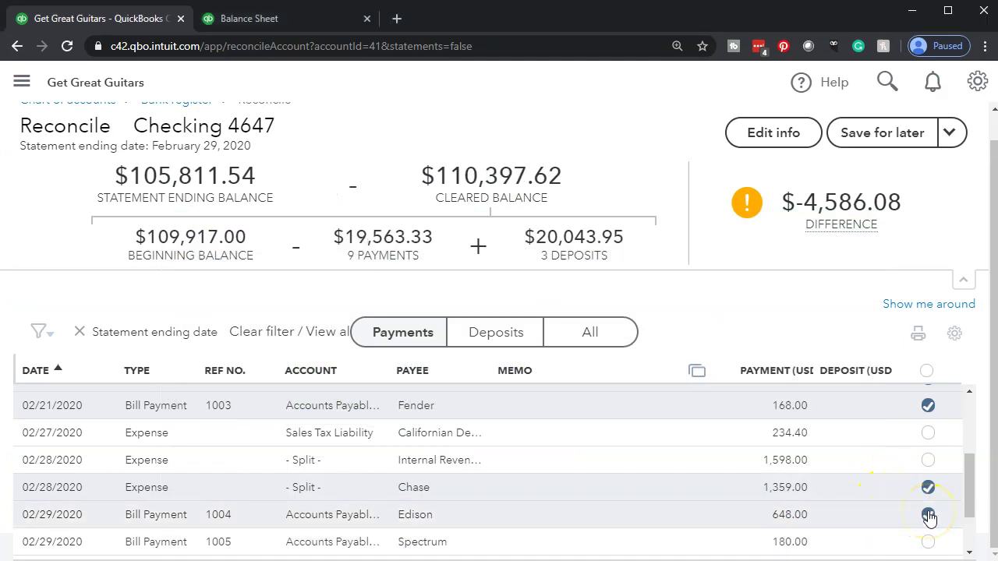
Switch to the Excel bank statement and fill the 648.00 withdrawal in cell I21 with green.
{"action": "left_click", "coordinate": [546, 544]}
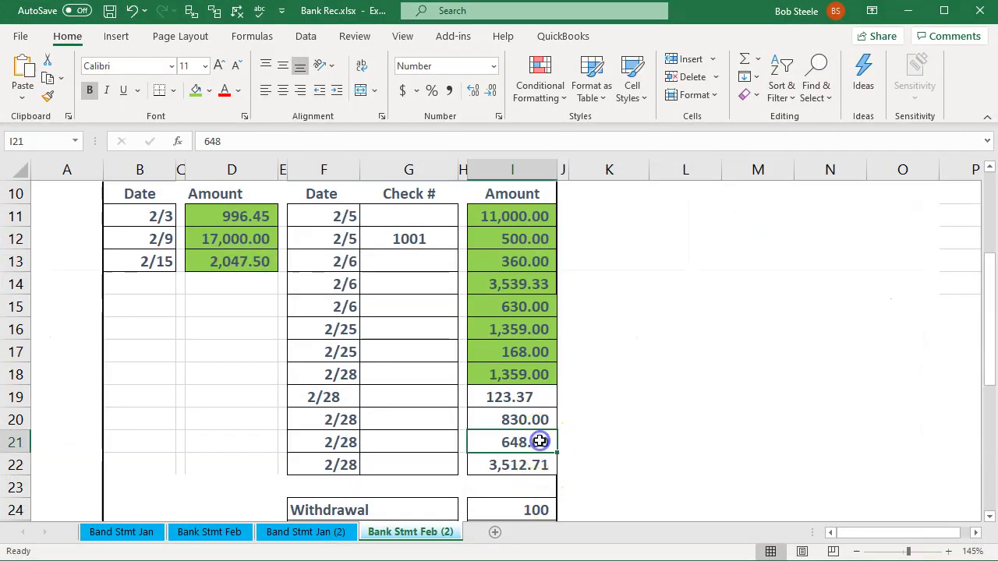
{"action": "right_click", "coordinate": [540, 441]}
{"action": "left_click", "coordinate": [603, 484]}
Mark the 02/29/2020 expense of 3,512.71 as cleared in QuickBooks and fill the matching withdrawal in Excel cell I22 with green.
{"action": "left_click", "coordinate": [527, 465]}
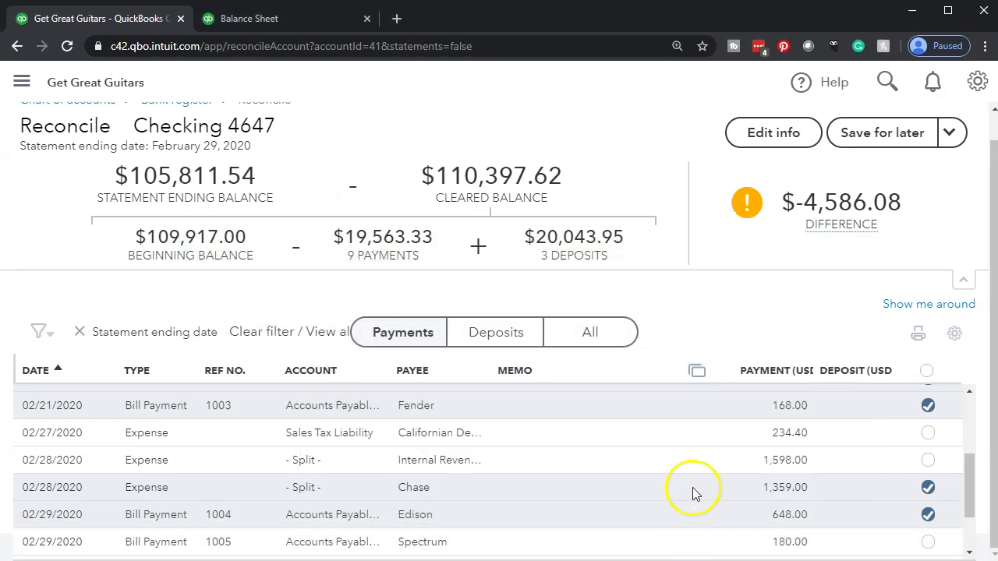
{"action": "scroll", "coordinate": [679, 463], "scroll_direction": "down", "scroll_amount": 1}
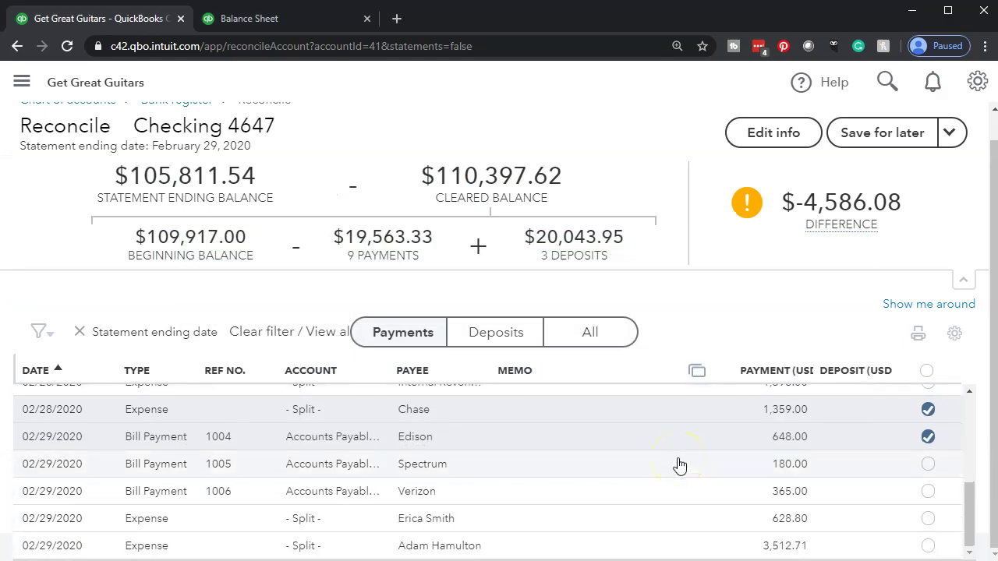
{"action": "left_click", "coordinate": [929, 545]}
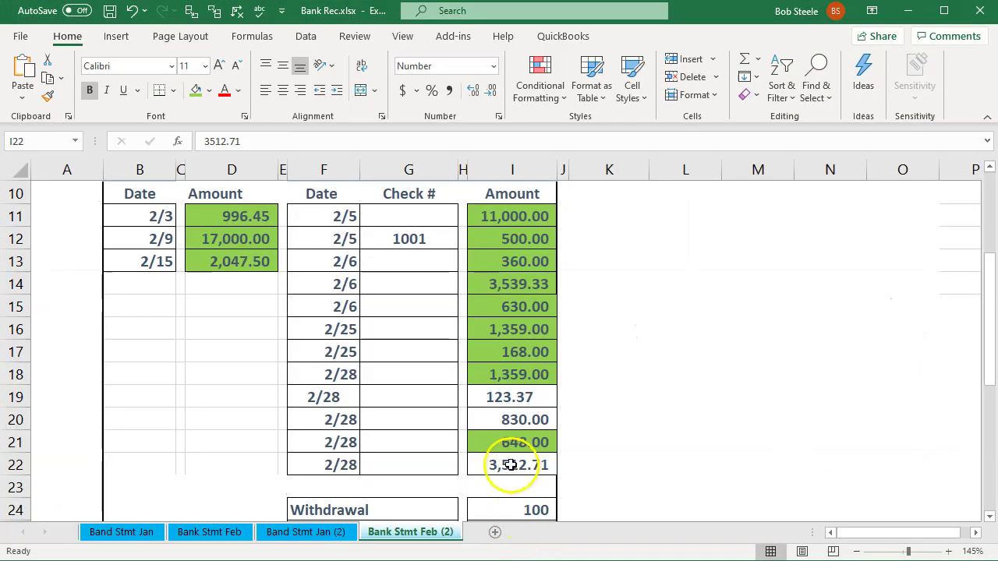
{"action": "right_click", "coordinate": [515, 464]}
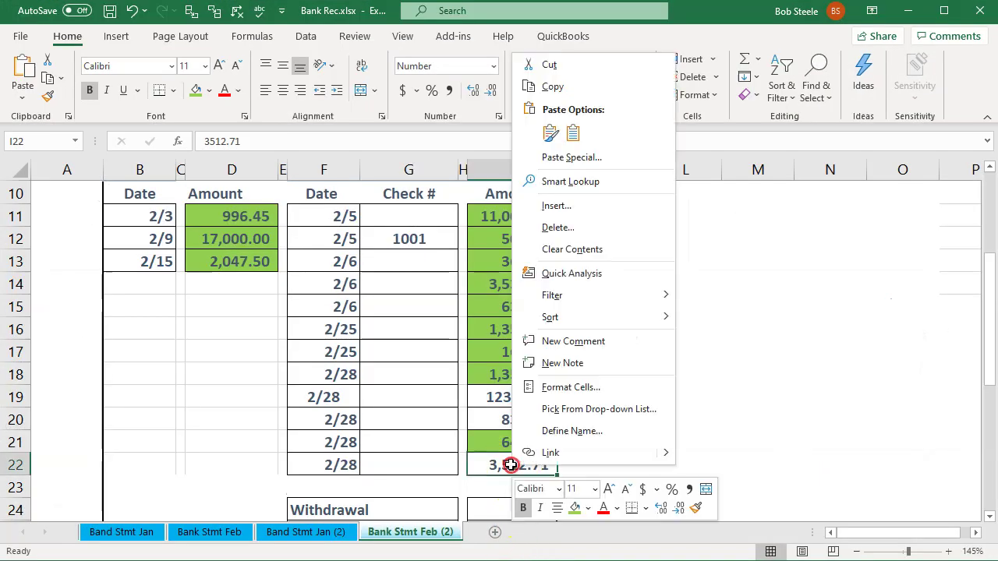
{"action": "left_click", "coordinate": [575, 508]}
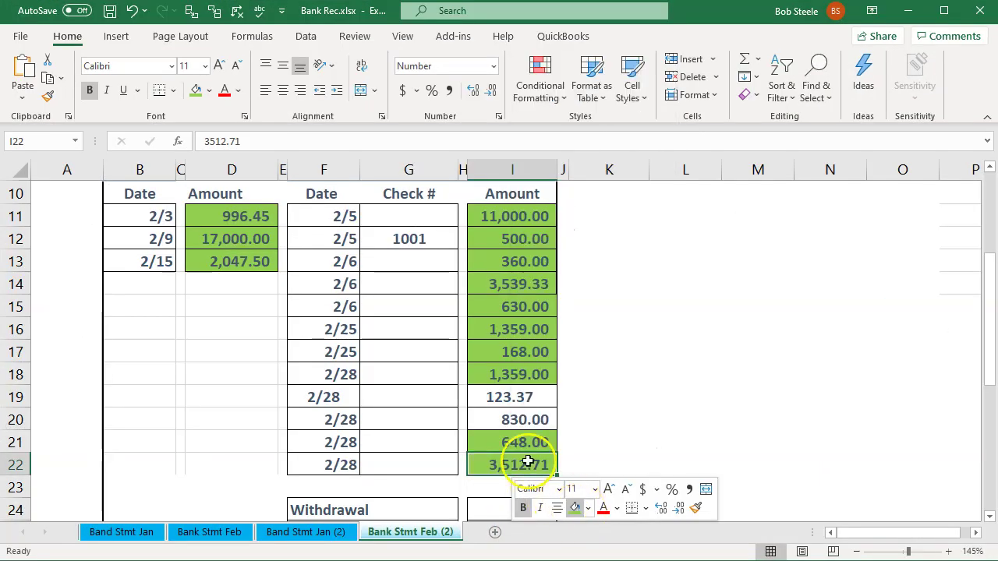
Review the unmatched withdrawals in I19:I20 and the withdrawal and bank service charge amounts in I24:I25 of the Excel bank statement.
{"action": "left_click", "coordinate": [505, 420]}
{"action": "left_click_drag", "start_coordinate": [516, 396], "coordinate": [517, 413]}
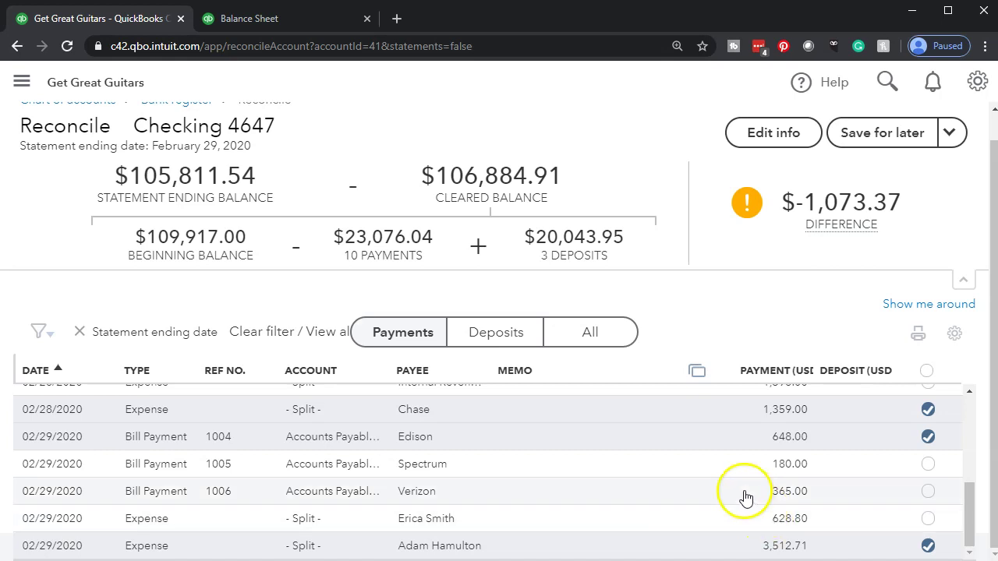
{"action": "key", "text": "alt+Tab"}
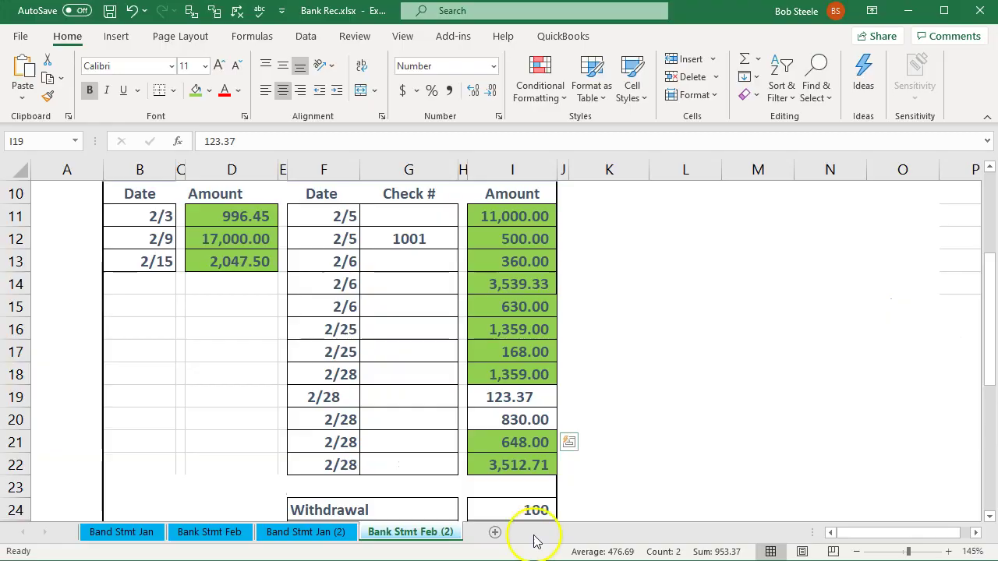
{"action": "left_click_drag", "start_coordinate": [510, 394], "coordinate": [520, 414]}
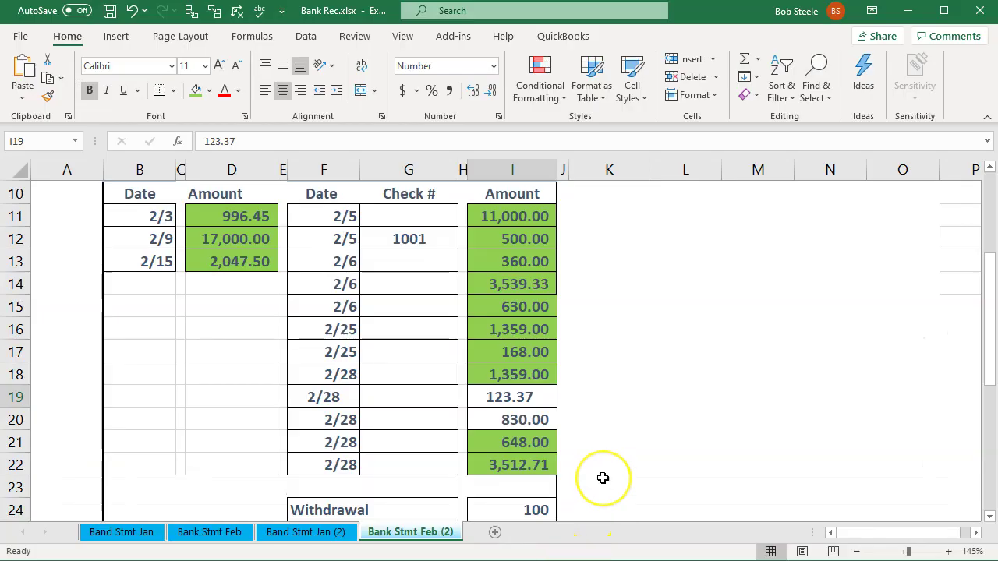
{"action": "scroll", "coordinate": [601, 476], "scroll_direction": "down", "scroll_amount": 2}
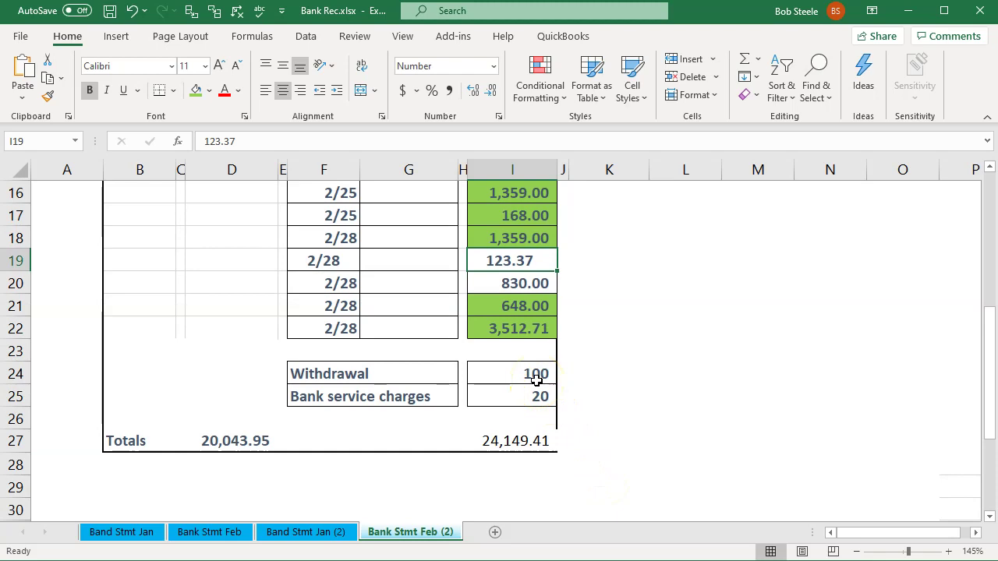
{"action": "left_click", "coordinate": [536, 379]}
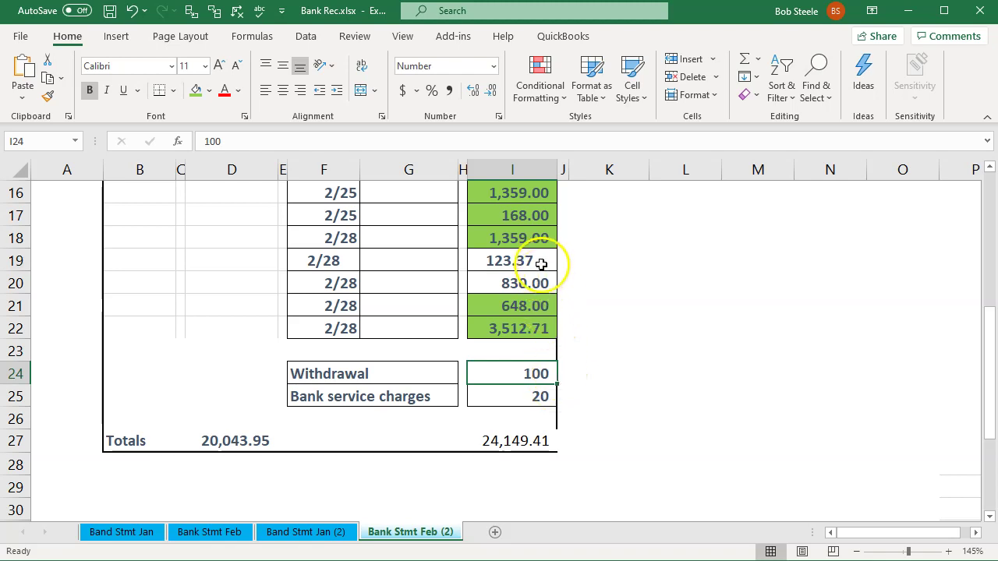
{"action": "left_click_drag", "start_coordinate": [539, 262], "coordinate": [540, 290]}
{"action": "left_click", "coordinate": [547, 379]}
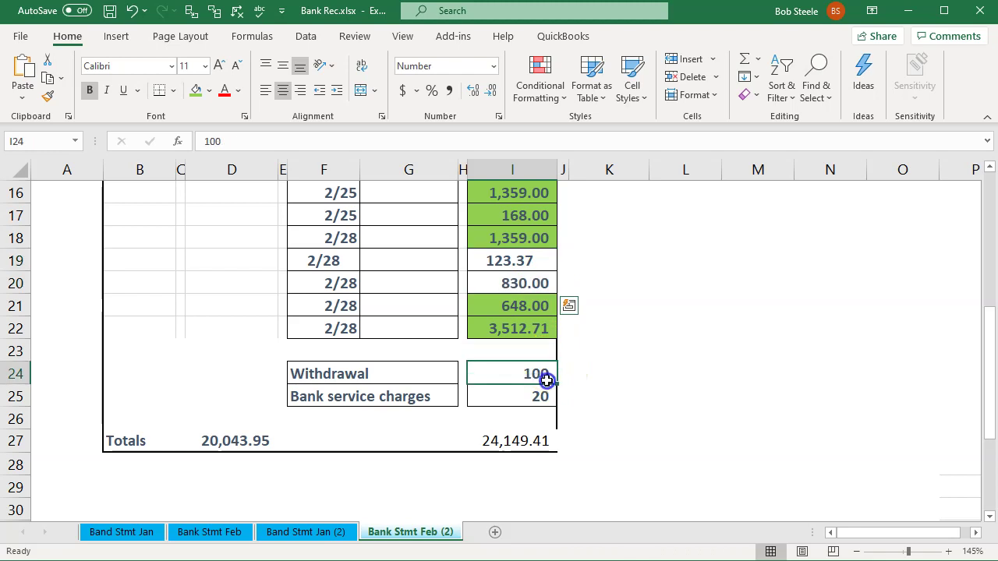
{"action": "left_click_drag", "start_coordinate": [547, 382], "coordinate": [549, 394]}
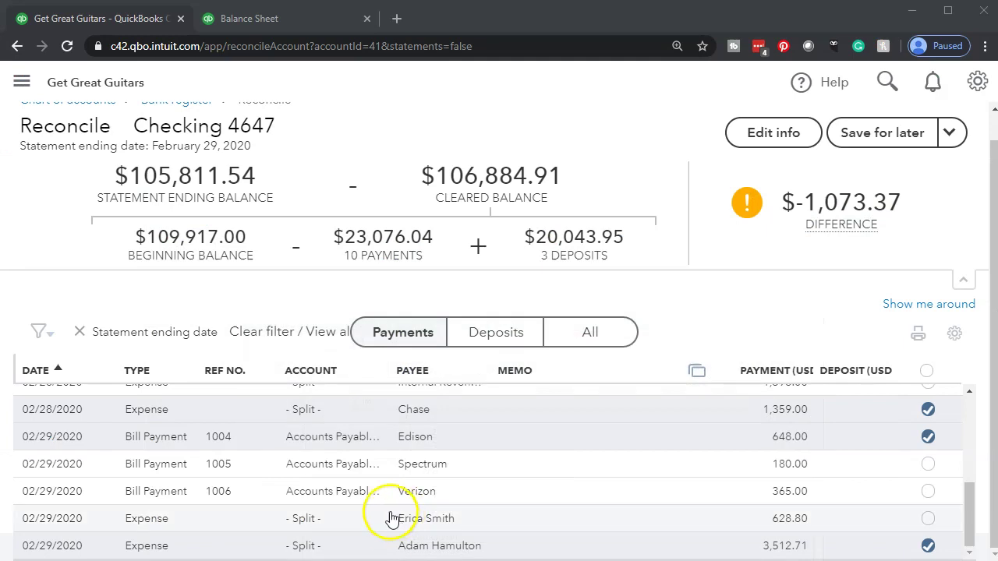
Switch to QuickBooks and open the Checking 4647 bank register from the Chart of Accounts.
{"action": "left_click", "coordinate": [22, 82]}
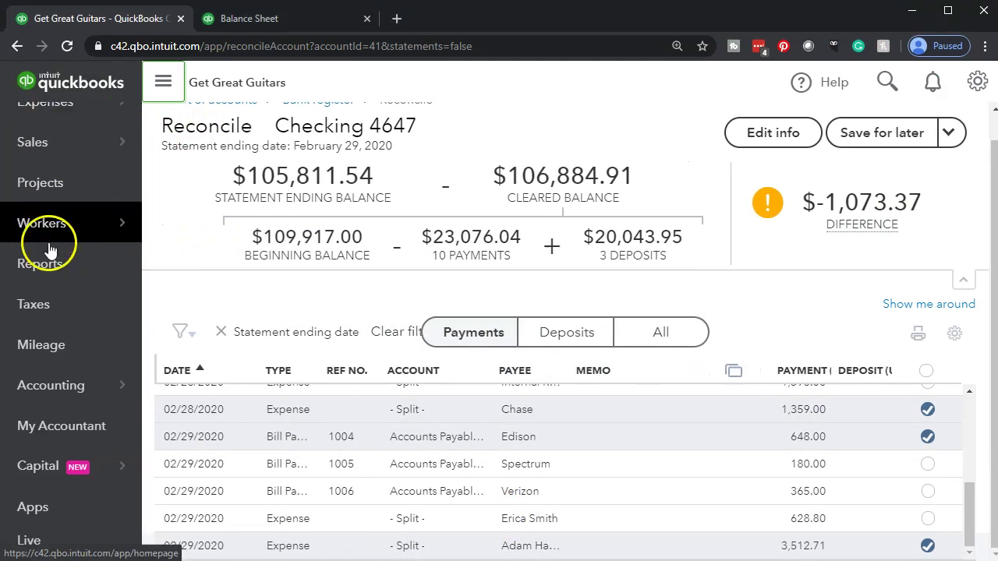
{"action": "left_click", "coordinate": [59, 394]}
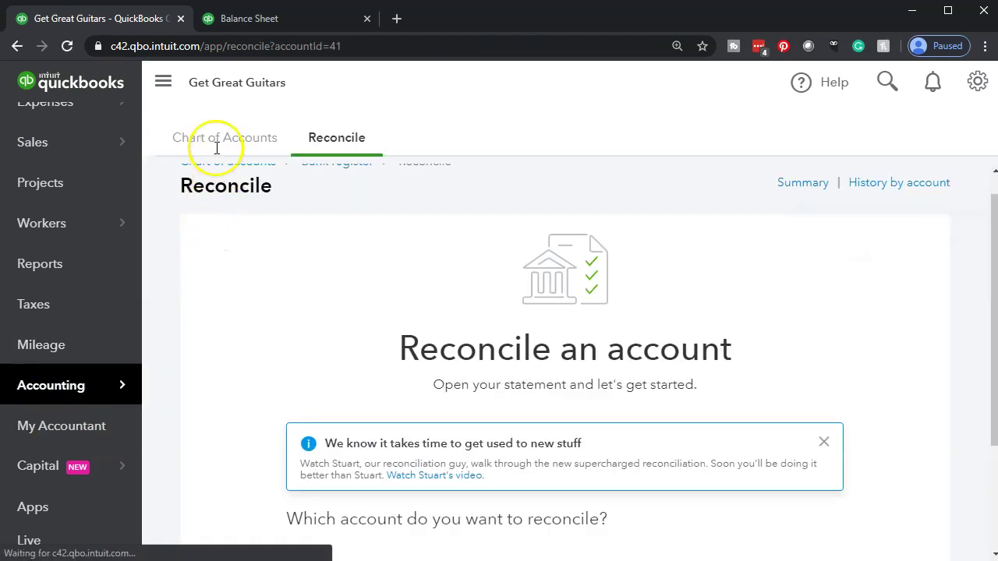
{"action": "left_click", "coordinate": [216, 155]}
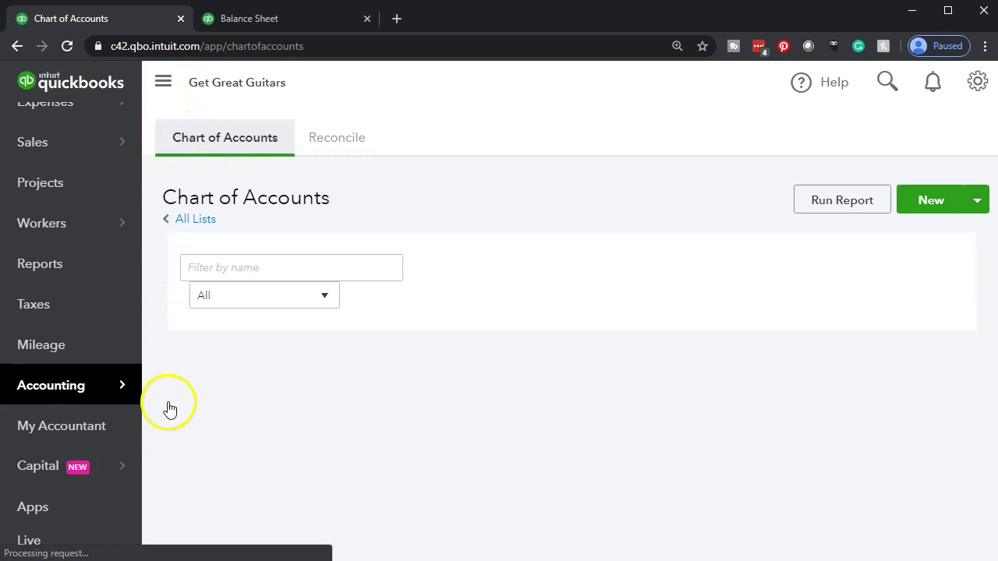
{"action": "scroll", "coordinate": [241, 397], "scroll_direction": "down", "scroll_amount": 2}
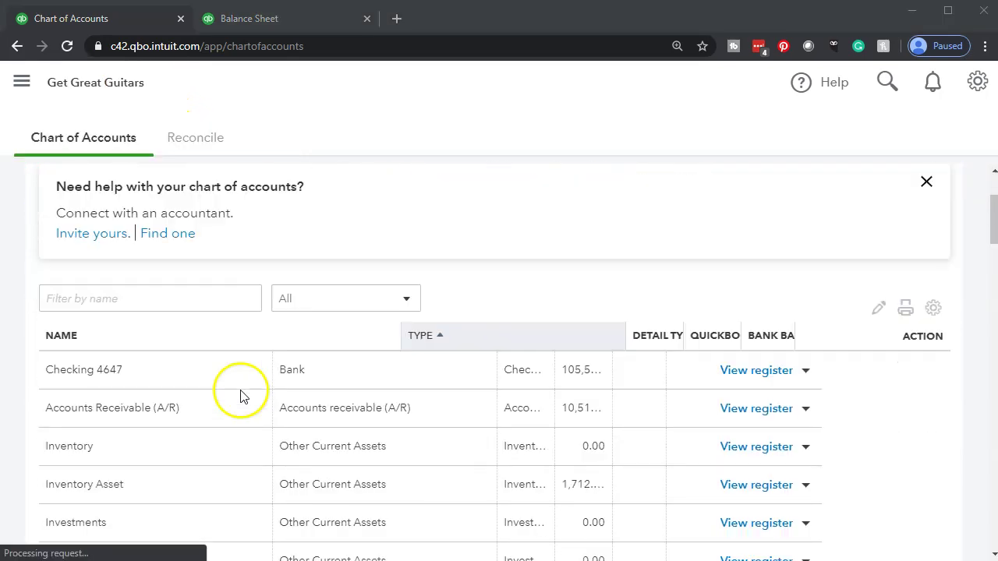
{"action": "key", "text": "ctrl+minus"}
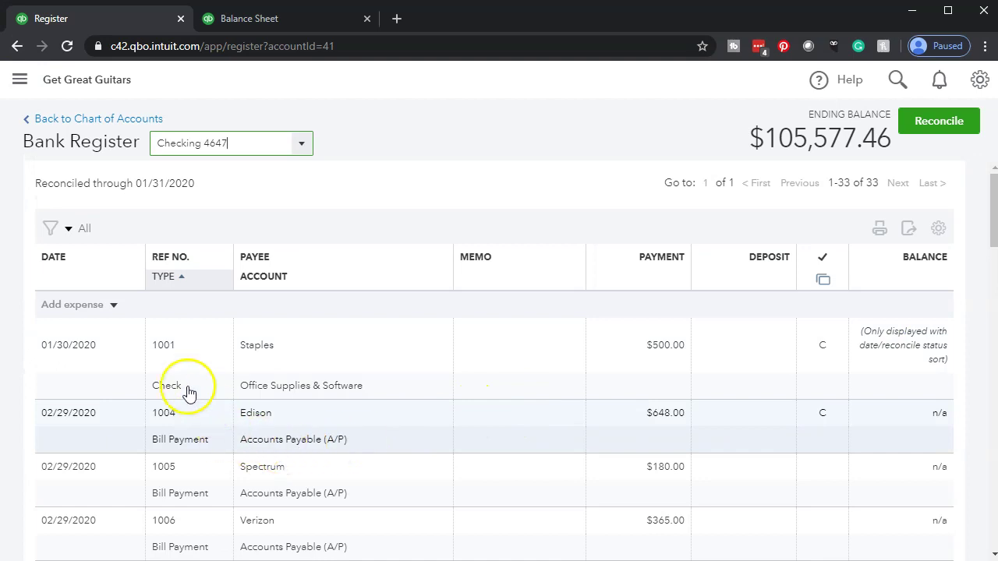
Start a new expense in the Checking 4647 register and date it 02/28/2020, matching the 2/28 date in Excel cell F19.
{"action": "left_click", "coordinate": [114, 309]}
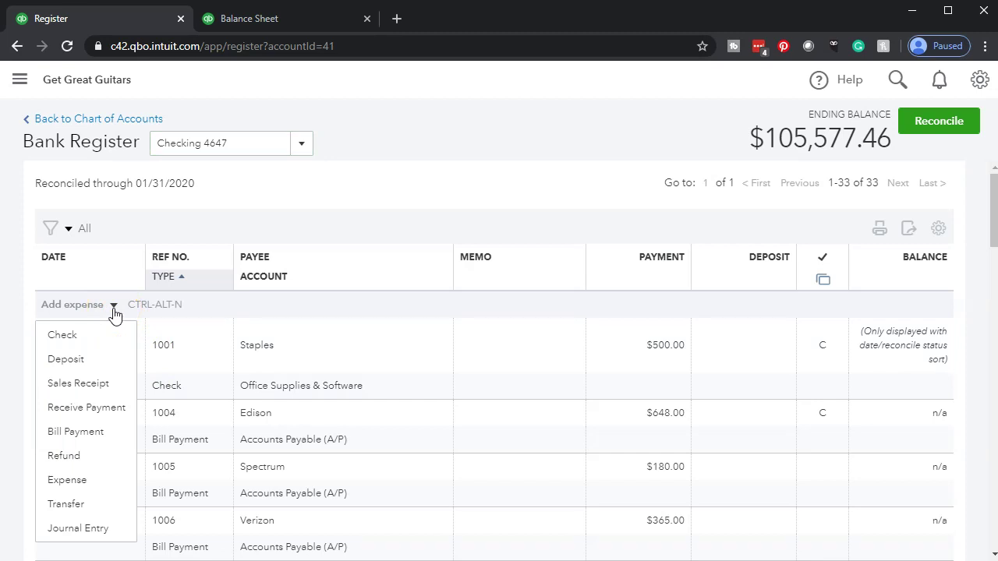
{"action": "left_click", "coordinate": [86, 489]}
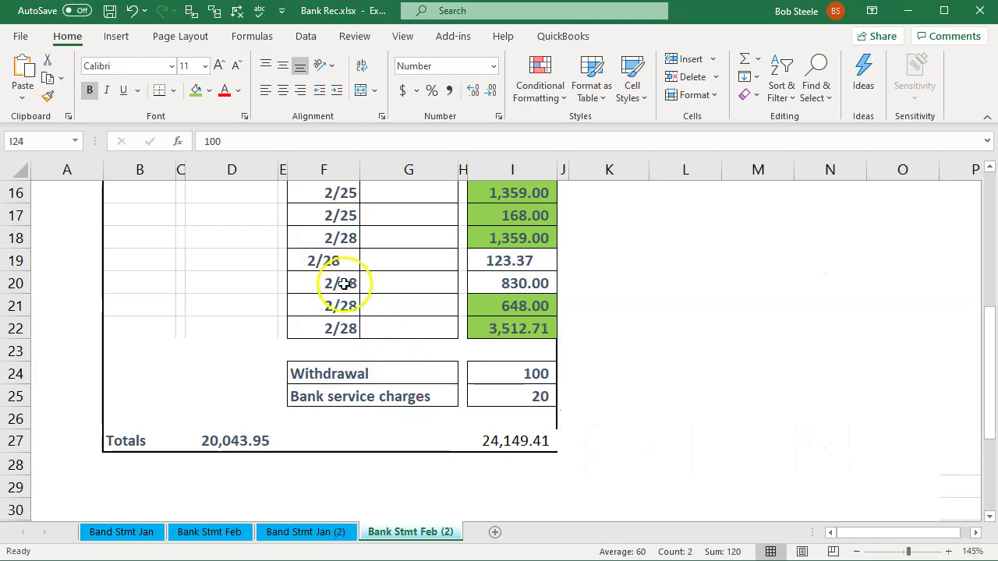
{"action": "left_click", "coordinate": [332, 261]}
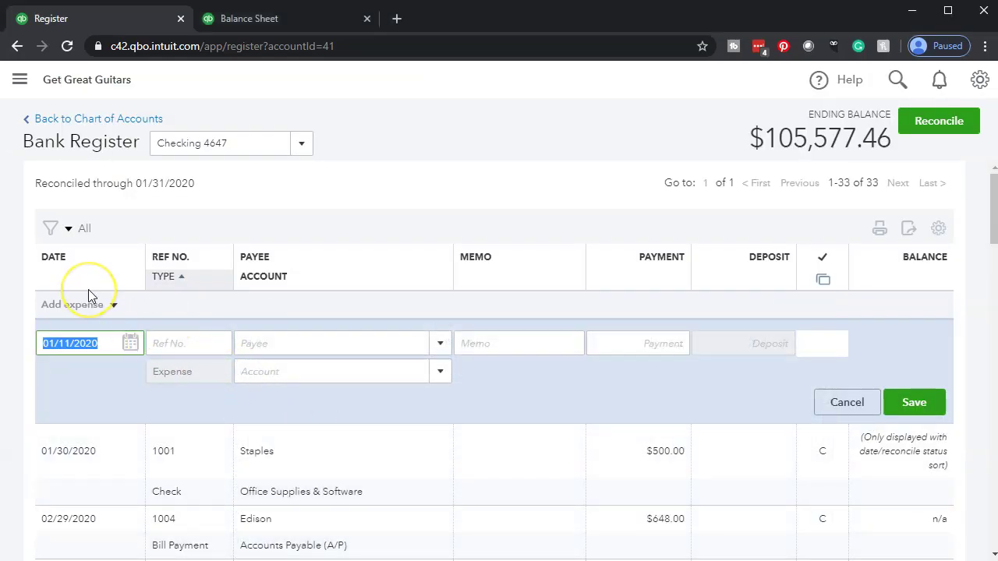
{"action": "type", "text": "02/28/"}
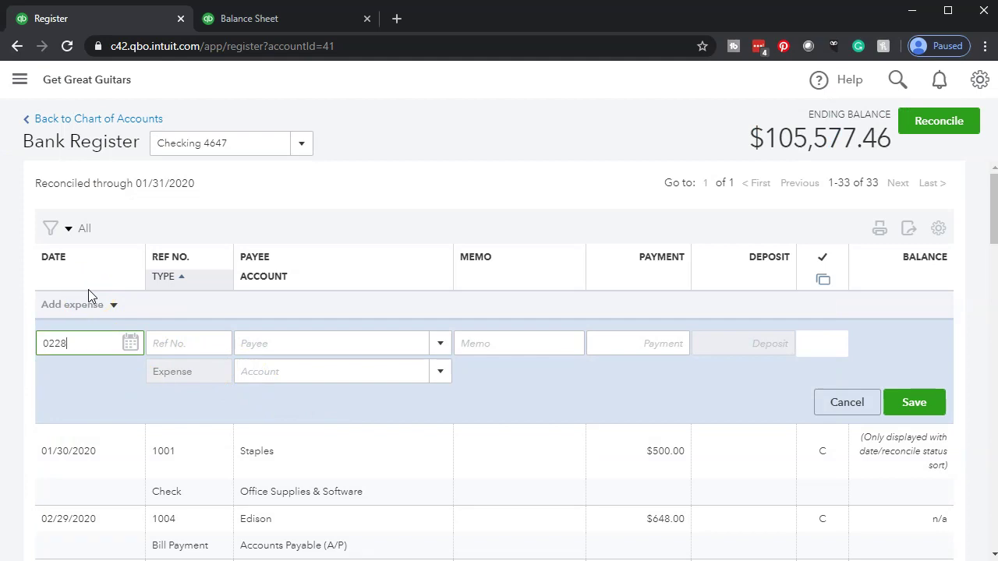
{"action": "type", "text": "2020"}
{"action": "key", "text": "Tab"}
{"action": "key", "text": "Tab"}
{"action": "left_click", "coordinate": [89, 332]}
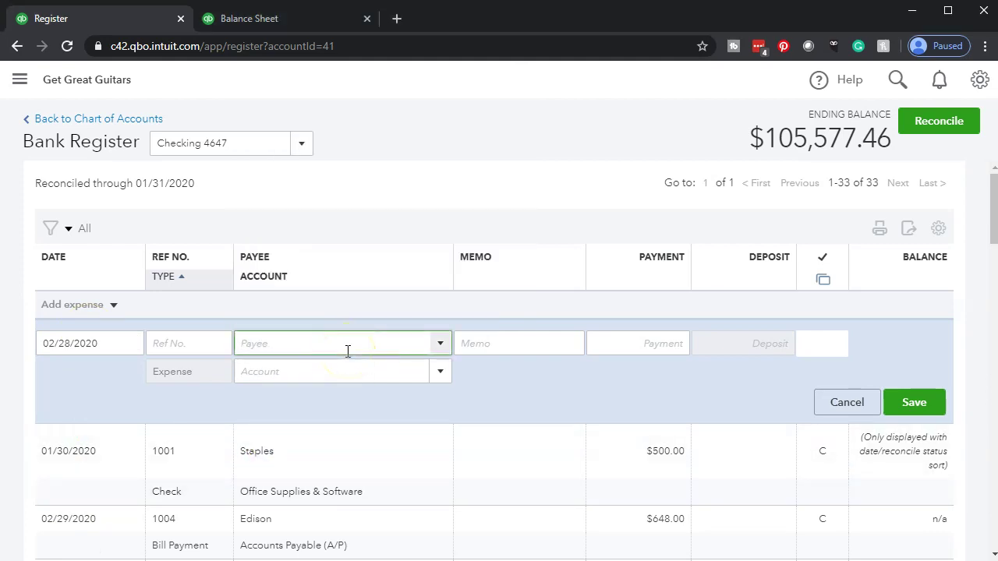
Add Easy Window Repairs as a new vendor and use it as the expense's payee.
{"action": "type", "text": "Ea"}
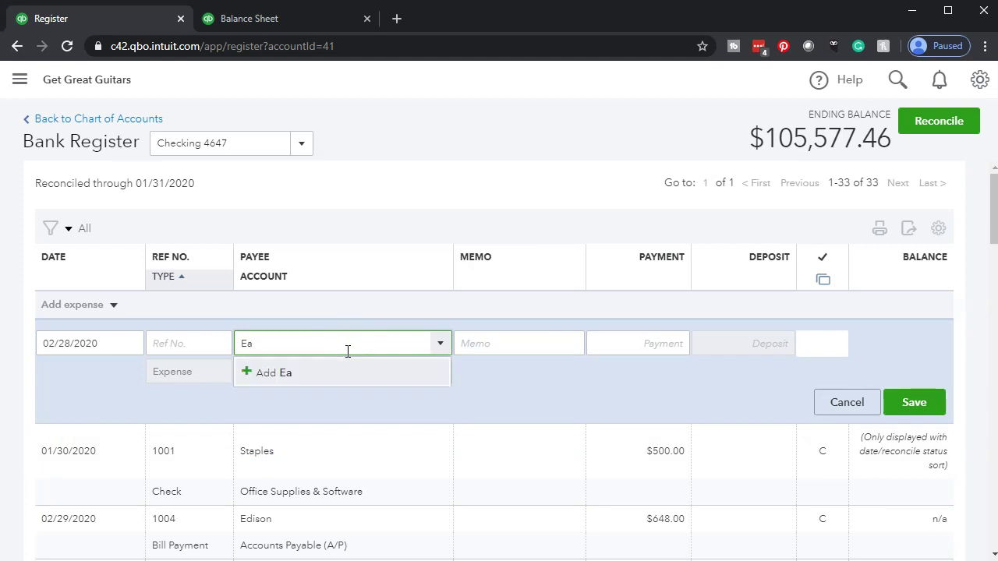
{"action": "type", "text": "sy Window Repaird"}
{"action": "key", "text": "BackSpace"}
{"action": "type", "text": "s"}
{"action": "key", "text": "Return"}
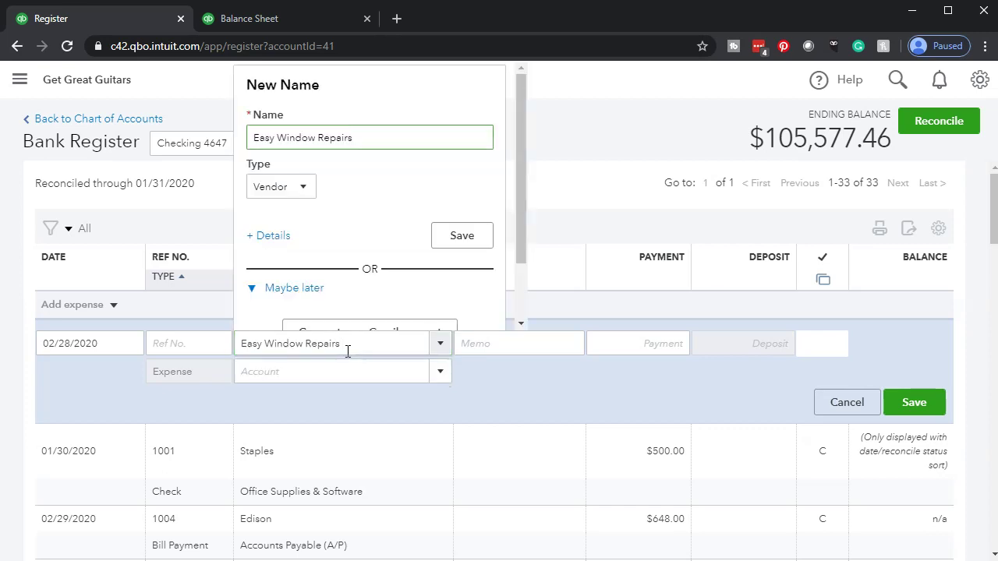
{"action": "left_click", "coordinate": [445, 244]}
Set the Easy Window Repairs expense's payment to 123.37, matching the amount in Excel cell I19.
{"action": "key", "text": "Tab"}
{"action": "key", "text": "Tab"}
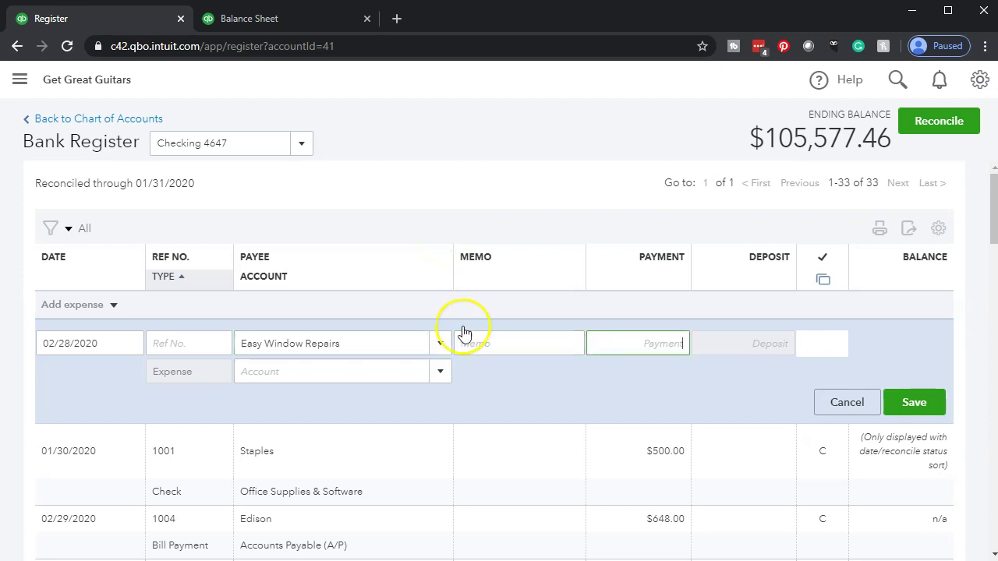
{"action": "key", "text": "alt+Tab"}
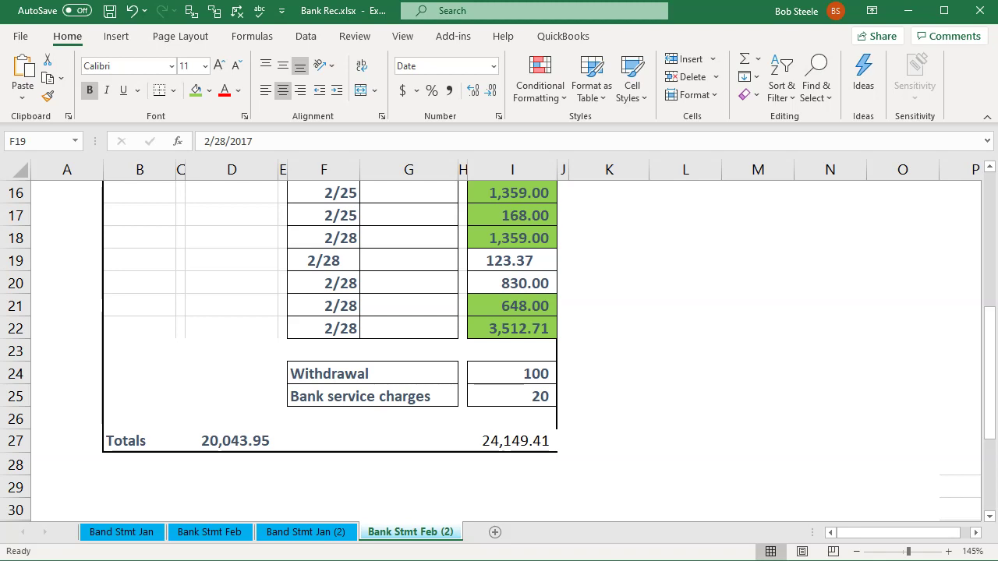
{"action": "key", "text": "alt+Tab"}
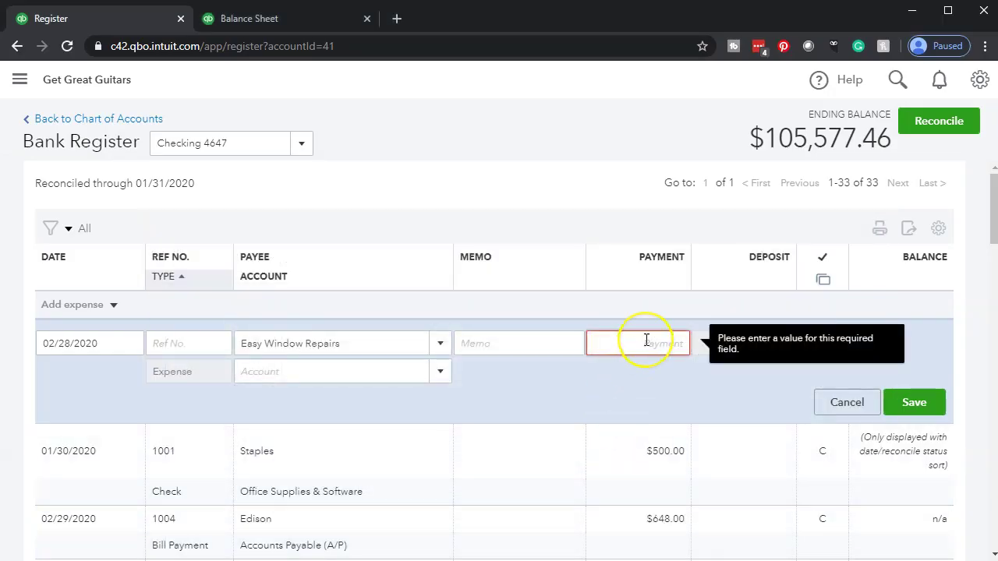
{"action": "type", "text": "123.37"}
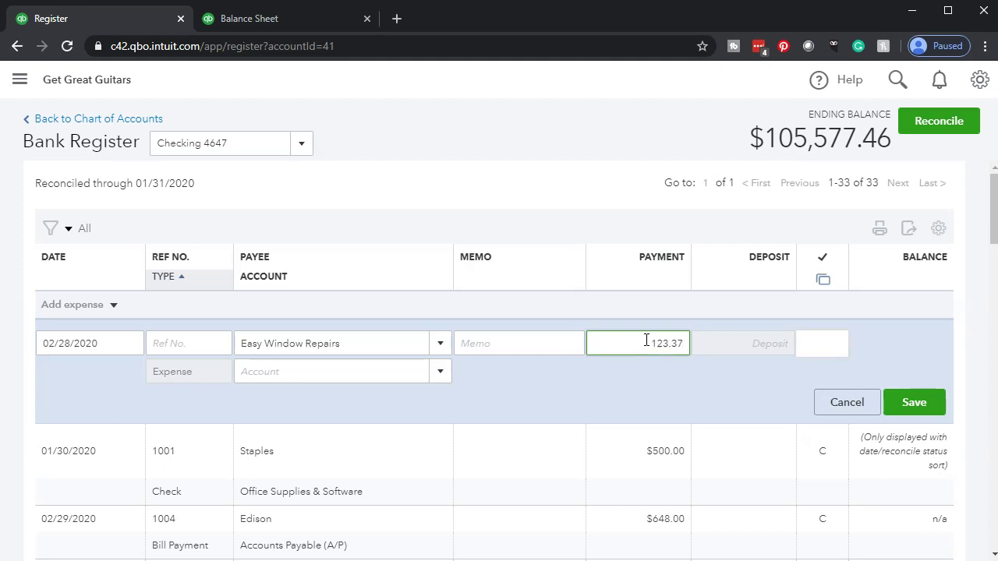
{"action": "key", "text": "Tab"}
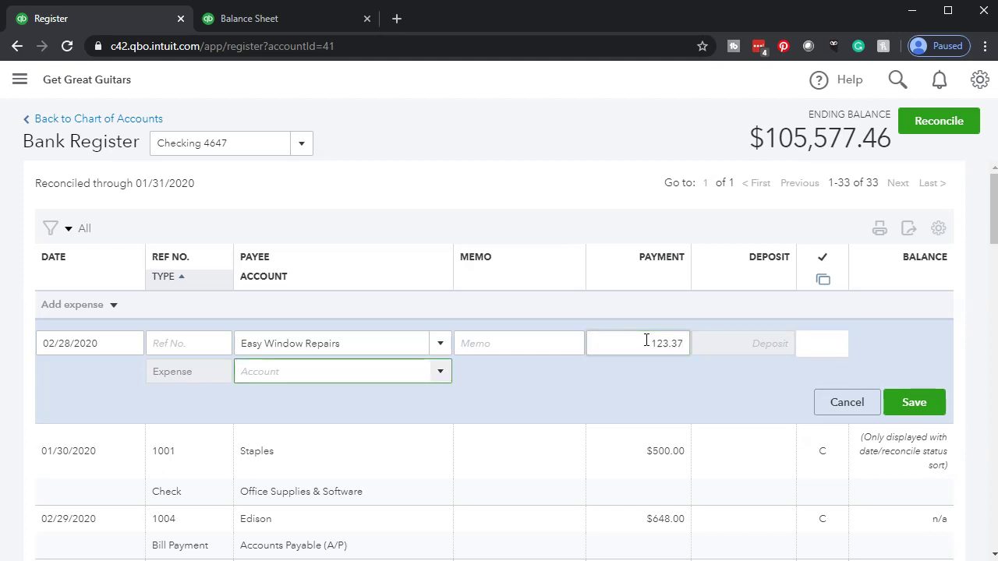
Assign the Easy Window Repairs expense to the Repairs & Maintenance account and save it.
{"action": "left_click", "coordinate": [442, 372]}
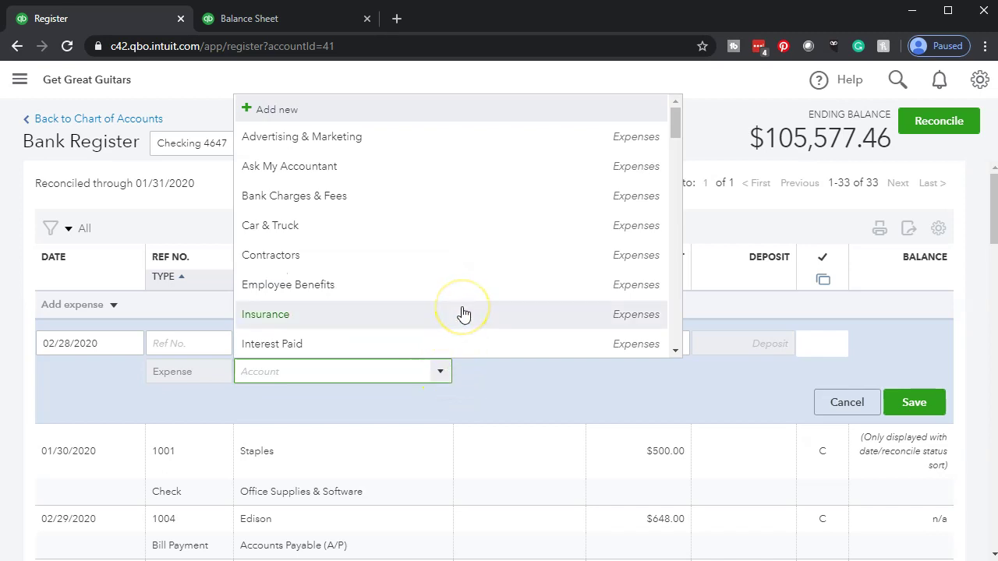
{"action": "scroll", "coordinate": [483, 270], "scroll_direction": "down", "scroll_amount": 5}
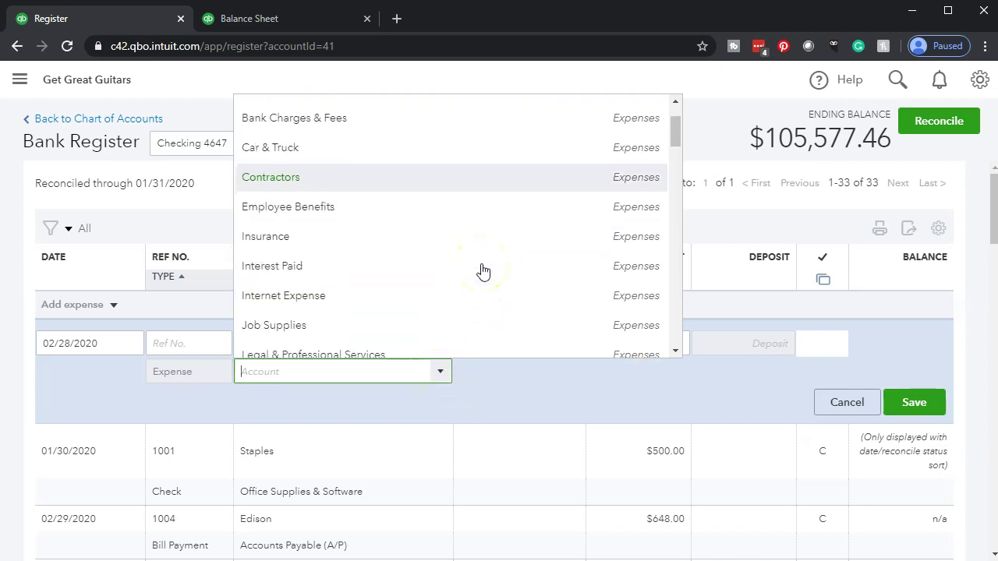
{"action": "scroll", "coordinate": [483, 269], "scroll_direction": "down", "scroll_amount": 3}
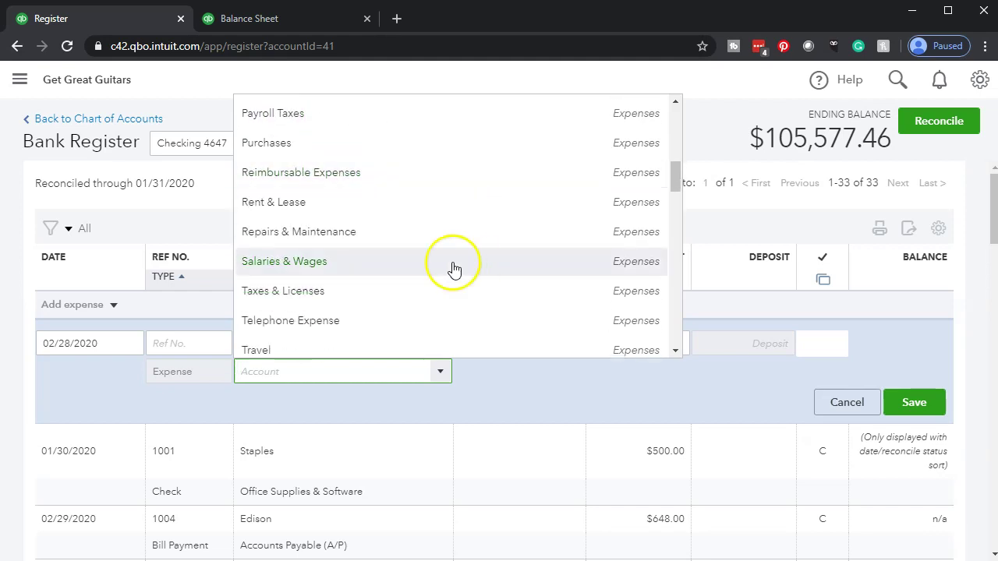
{"action": "left_click", "coordinate": [414, 235]}
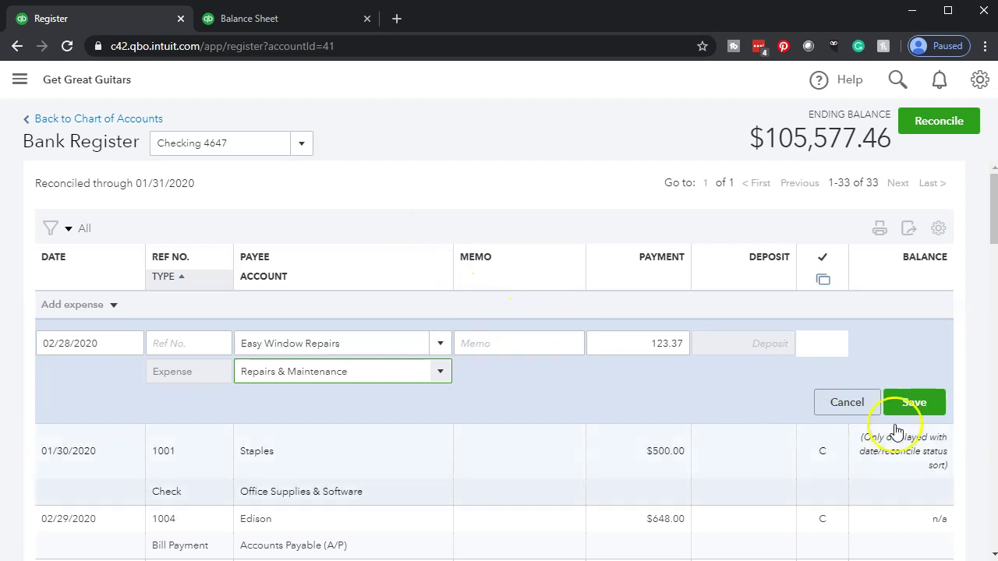
{"action": "left_click", "coordinate": [915, 404]}
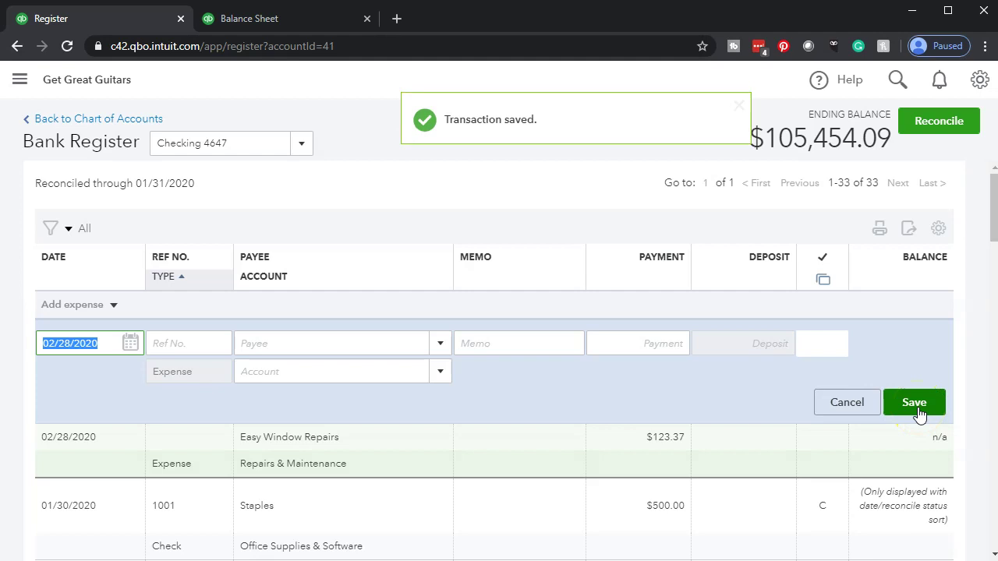
Check the next unmatched withdrawal in Excel and make Easy Window Repairs the payee of another 02/28/2020 expense in QuickBooks.
{"action": "key", "text": "alt+Tab"}
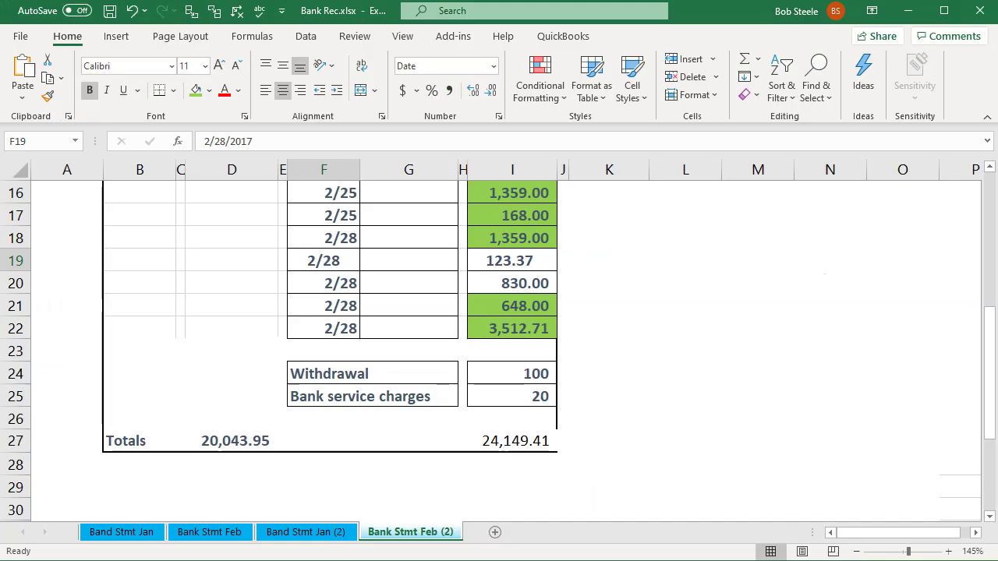
{"action": "key", "text": "alt+Tab"}
{"action": "key", "text": "Tab"}
{"action": "key", "text": "Tab"}
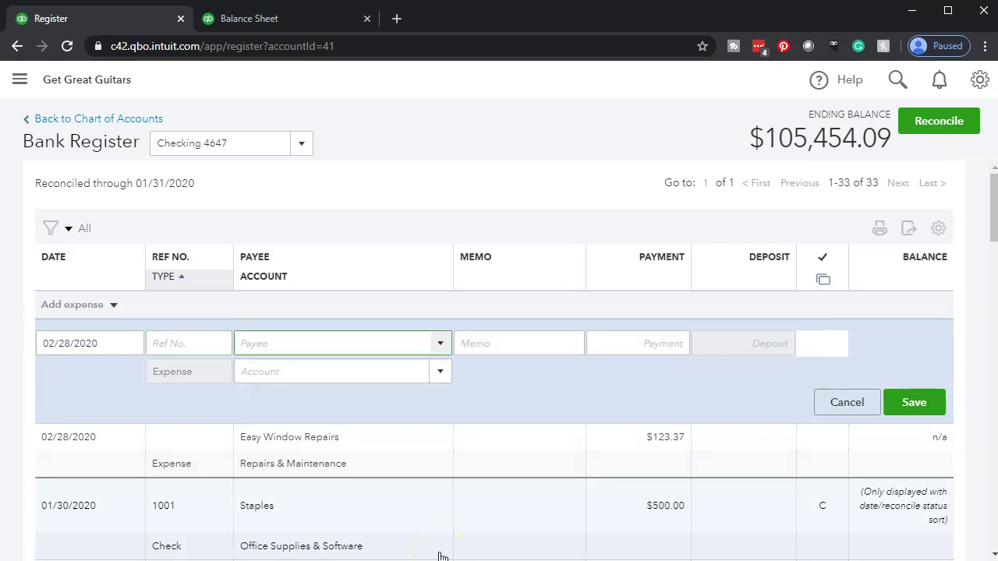
{"action": "type", "text": "Ea"}
{"action": "key", "text": "Tab"}
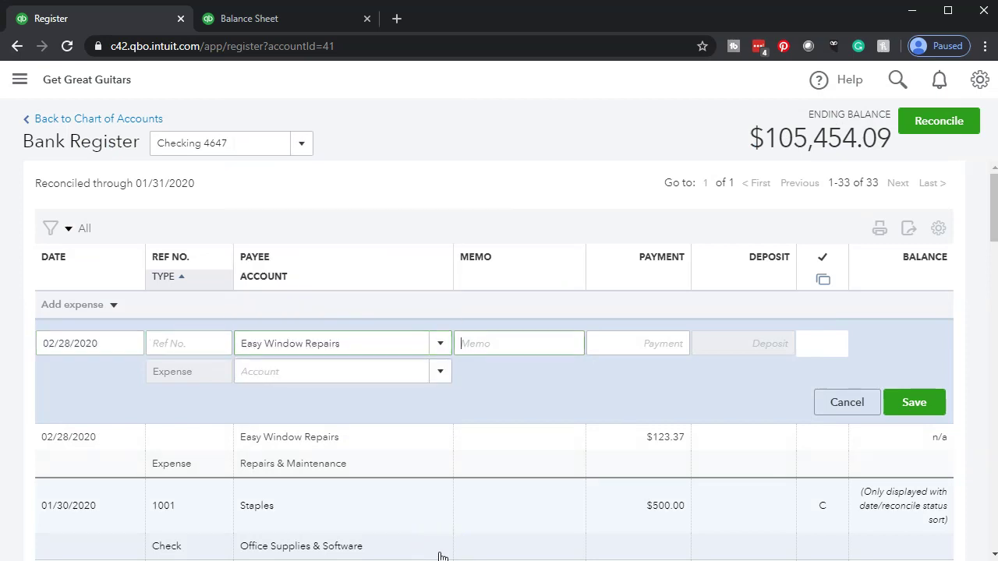
{"action": "key", "text": "Tab"}
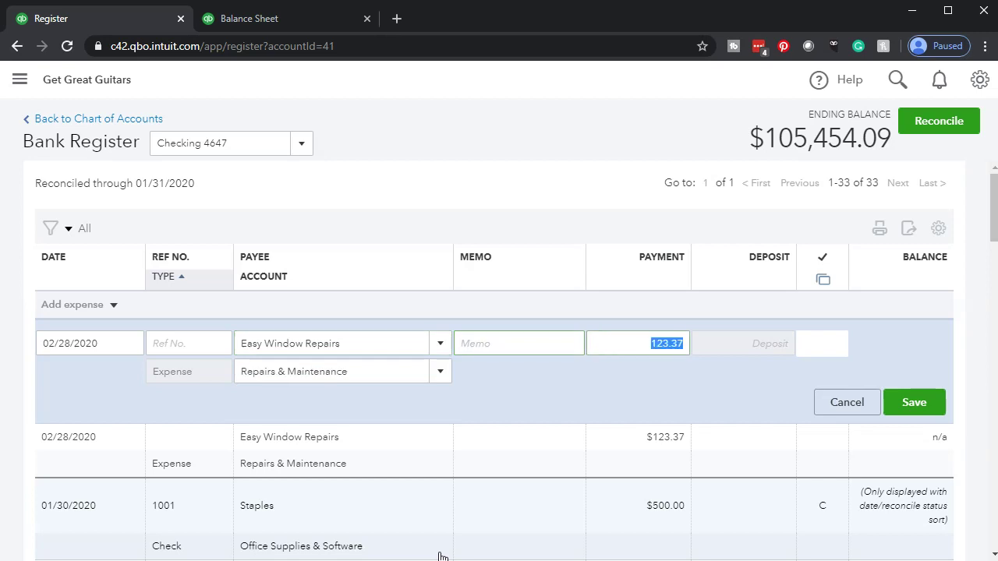
Set the second Easy Window Repairs expense's payment to 830.00, keep the Repairs & Maintenance account, and save it.
{"action": "left_click", "coordinate": [441, 553]}
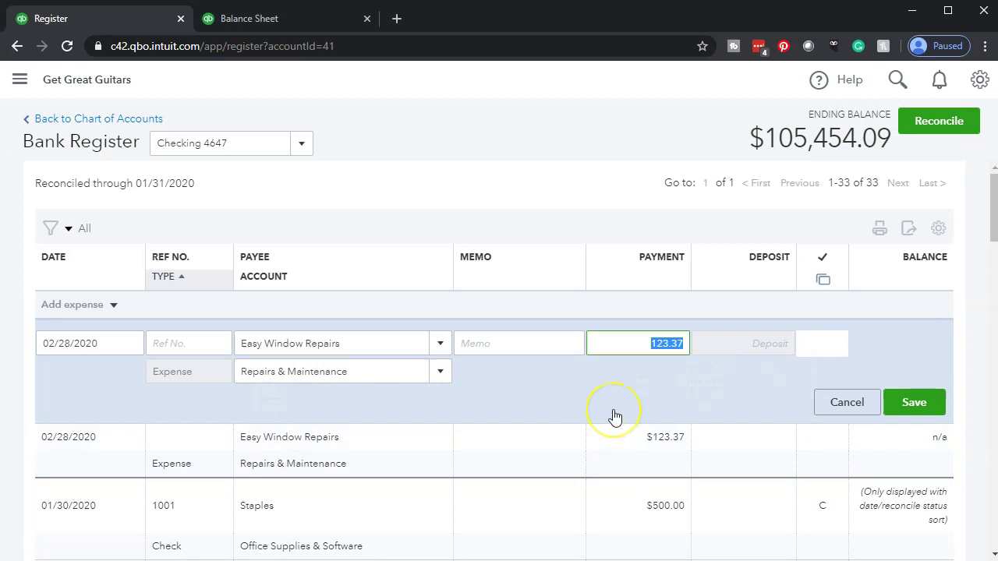
{"action": "type", "text": "830"}
{"action": "key", "text": "Tab"}
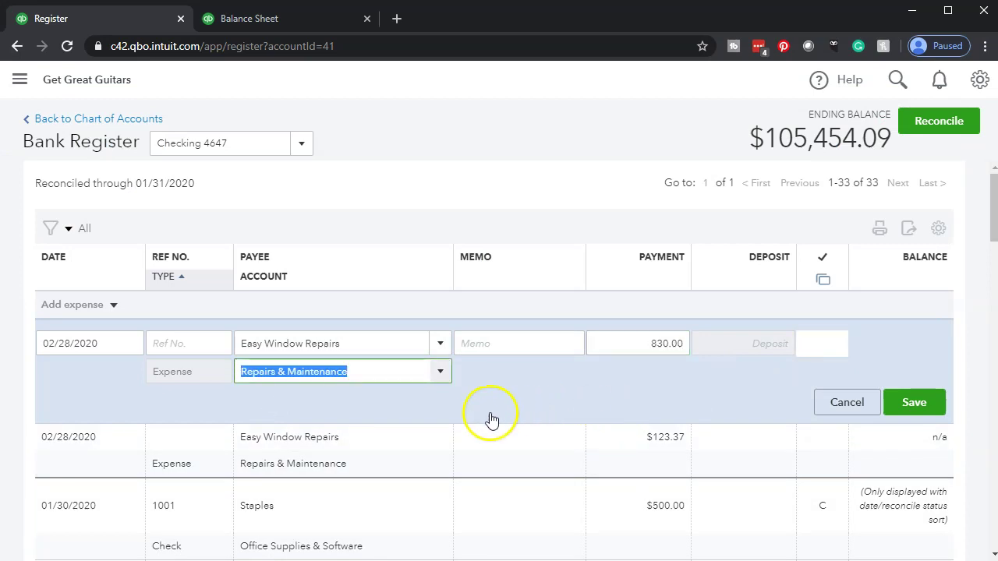
{"action": "left_click", "coordinate": [898, 405]}
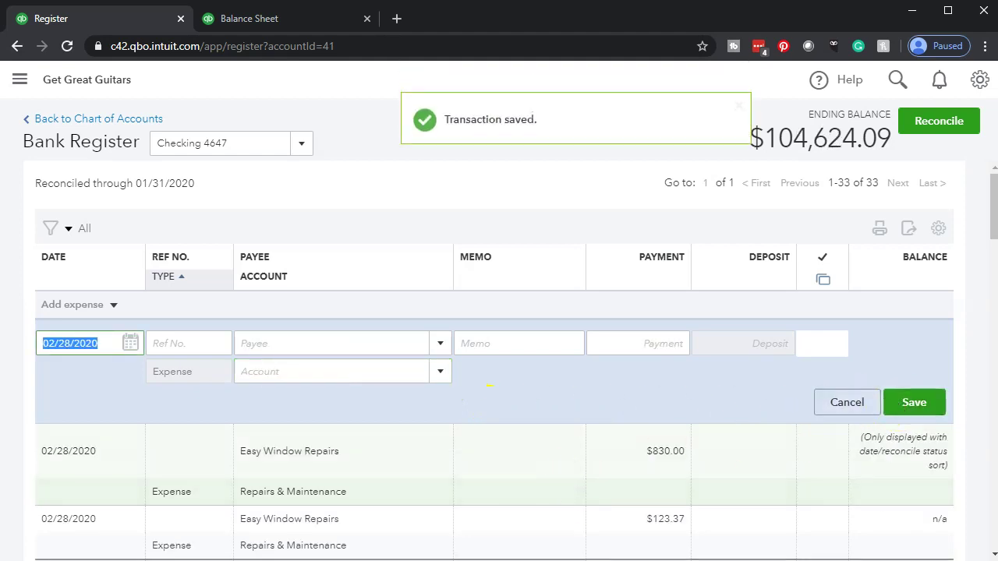
Check the Withdrawal line in the Excel statement and enter it in the QuickBooks register as a 100.00 expense dated 02/29/2020 without a payee.
{"action": "left_click", "coordinate": [492, 549]}
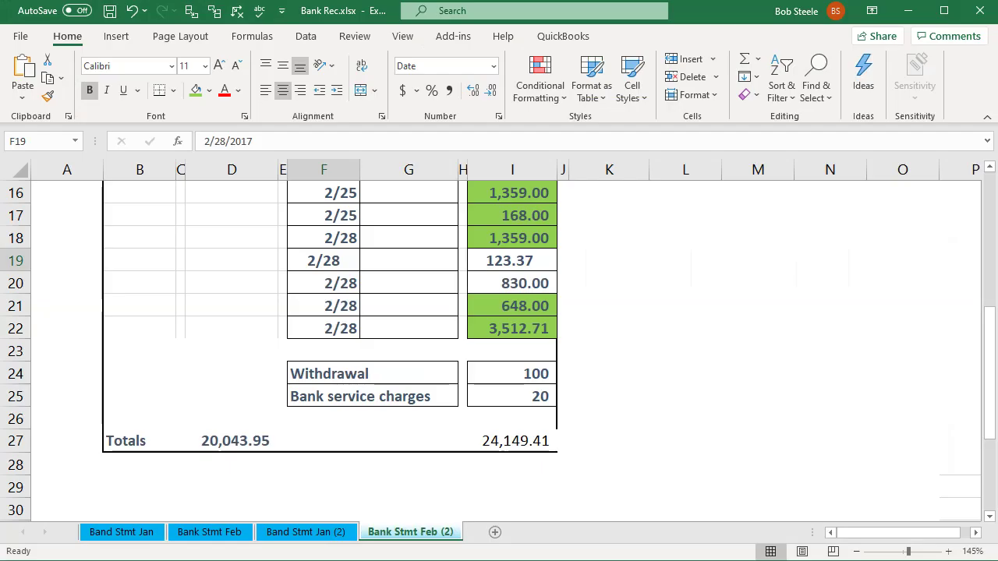
{"action": "left_click", "coordinate": [393, 374]}
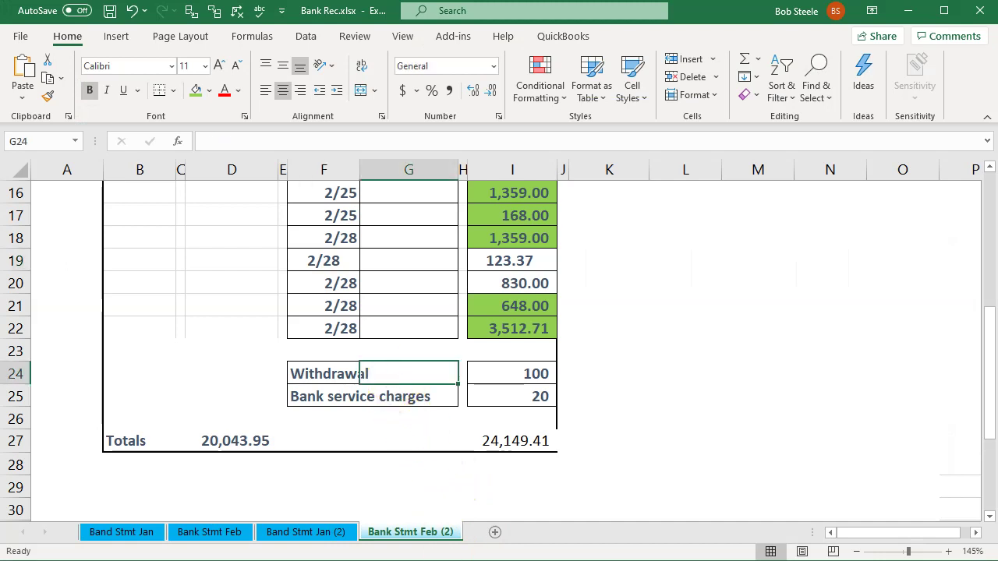
{"action": "key", "text": "alt+Tab"}
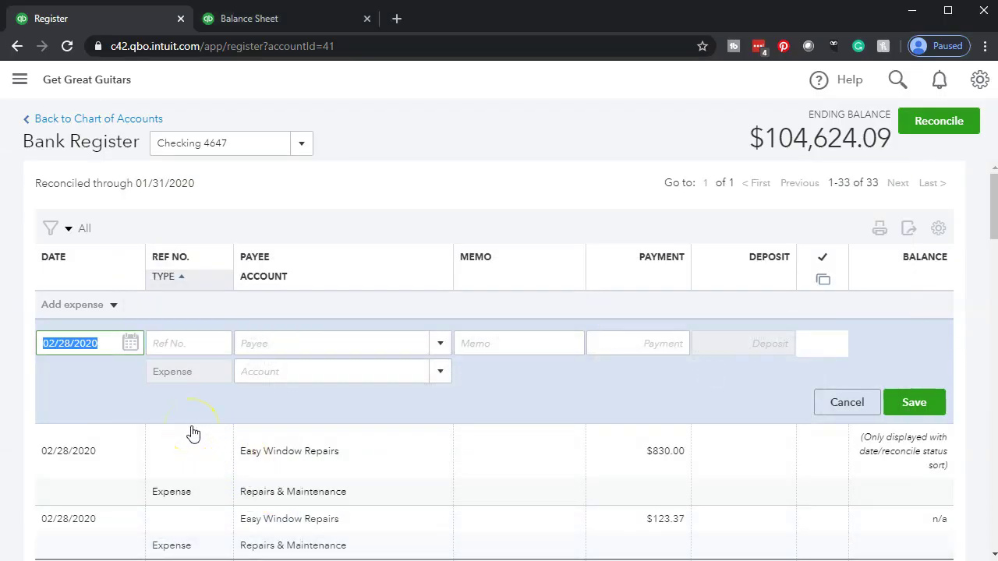
{"action": "key", "text": "Tab"}
{"action": "key", "text": "Tab"}
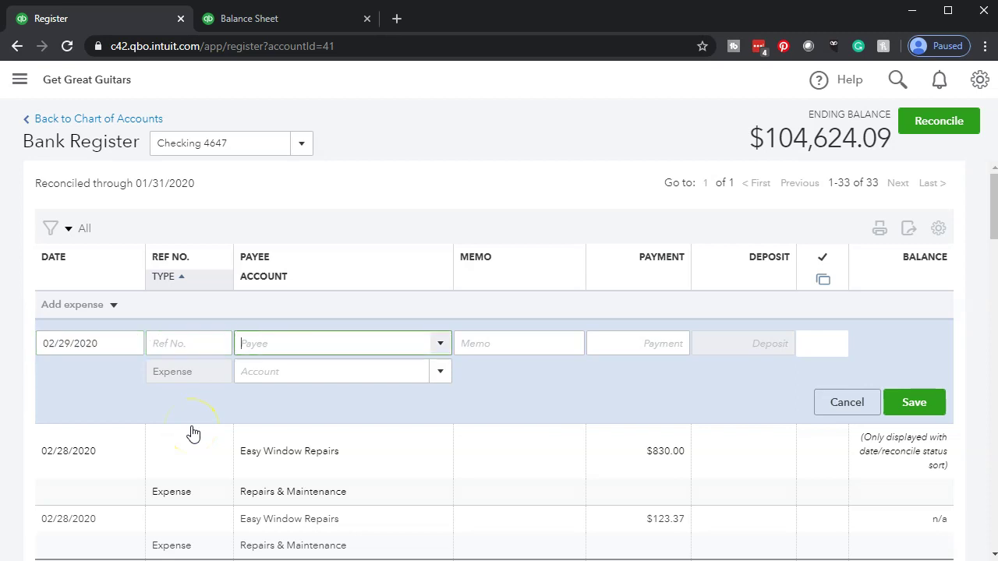
{"action": "key", "text": "Tab"}
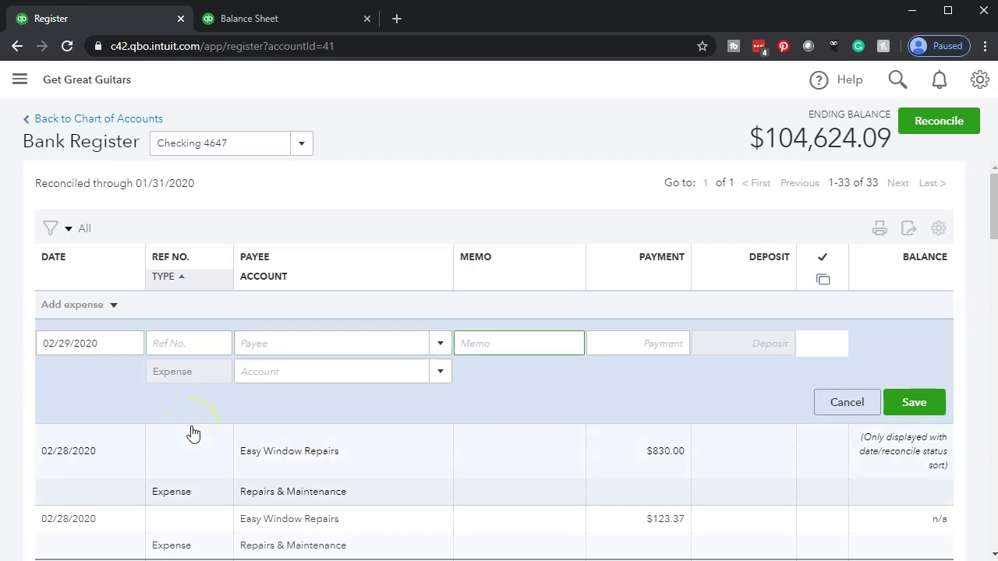
{"action": "key", "text": "Tab"}
{"action": "left_click", "coordinate": [326, 456]}
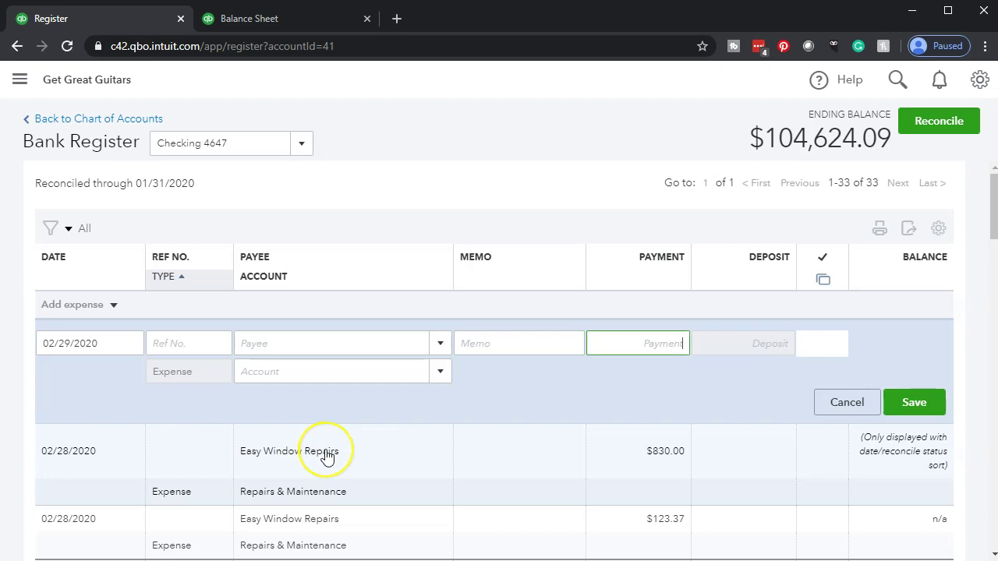
{"action": "type", "text": "100"}
{"action": "key", "text": "Tab"}
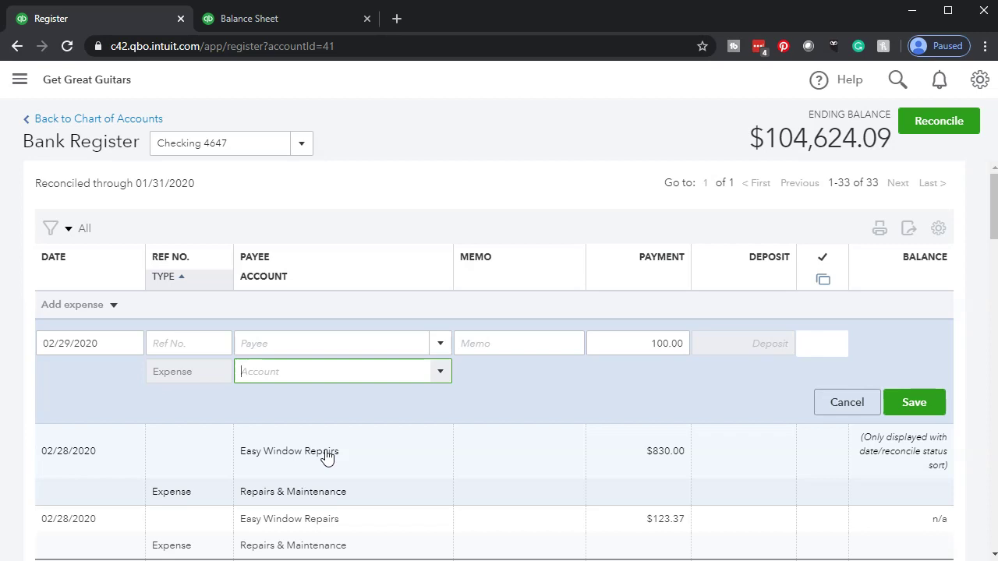
Assign the 100.00 withdrawal to the Owner's Pay & Personal Expenses equity account and save it.
{"action": "left_click", "coordinate": [442, 373]}
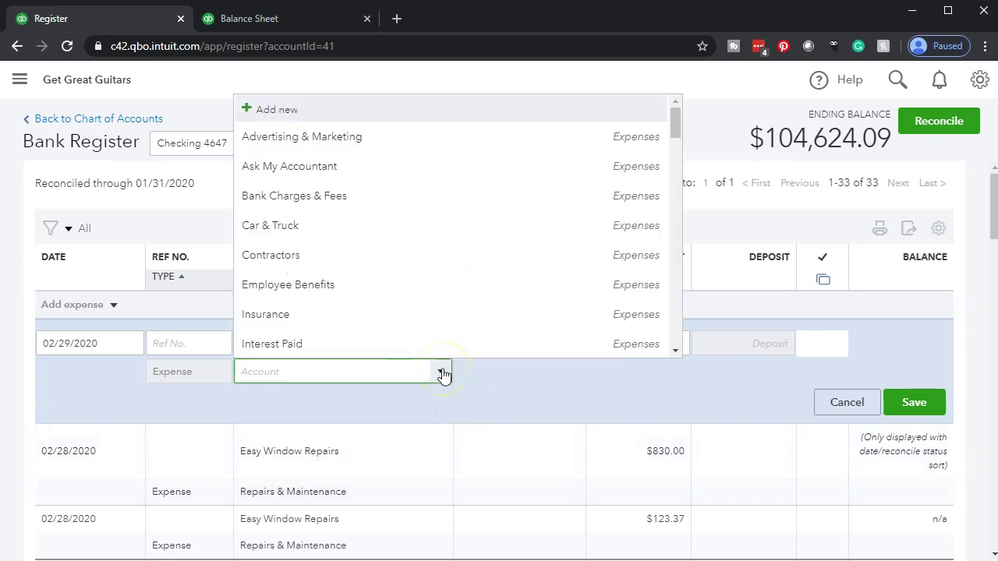
{"action": "scroll", "coordinate": [449, 270], "scroll_direction": "down", "scroll_amount": 3}
{"action": "scroll", "coordinate": [451, 271], "scroll_direction": "down", "scroll_amount": 6}
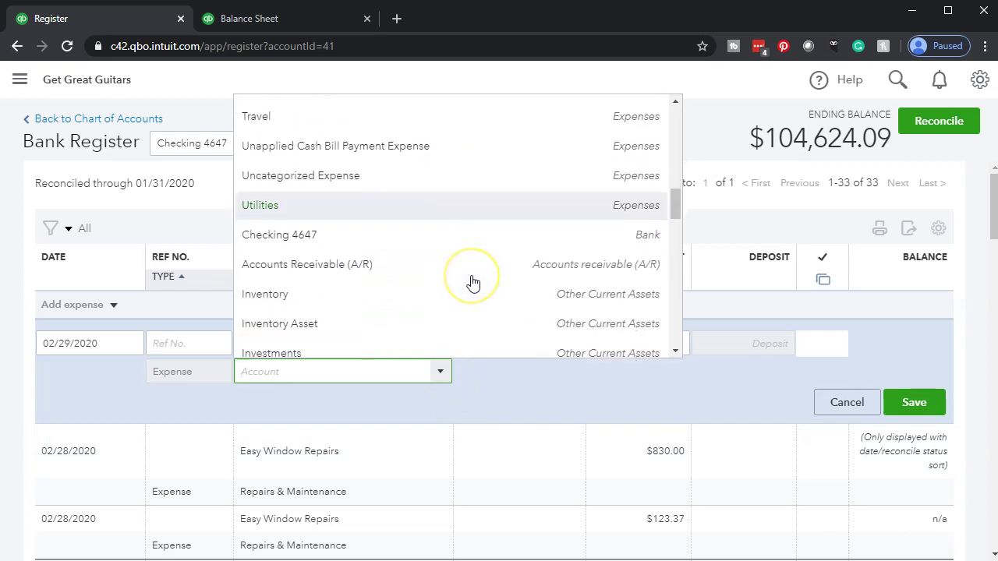
{"action": "scroll", "coordinate": [473, 282], "scroll_direction": "down", "scroll_amount": 4}
{"action": "scroll", "coordinate": [474, 282], "scroll_direction": "down", "scroll_amount": 5}
{"action": "scroll", "coordinate": [473, 282], "scroll_direction": "down", "scroll_amount": 3}
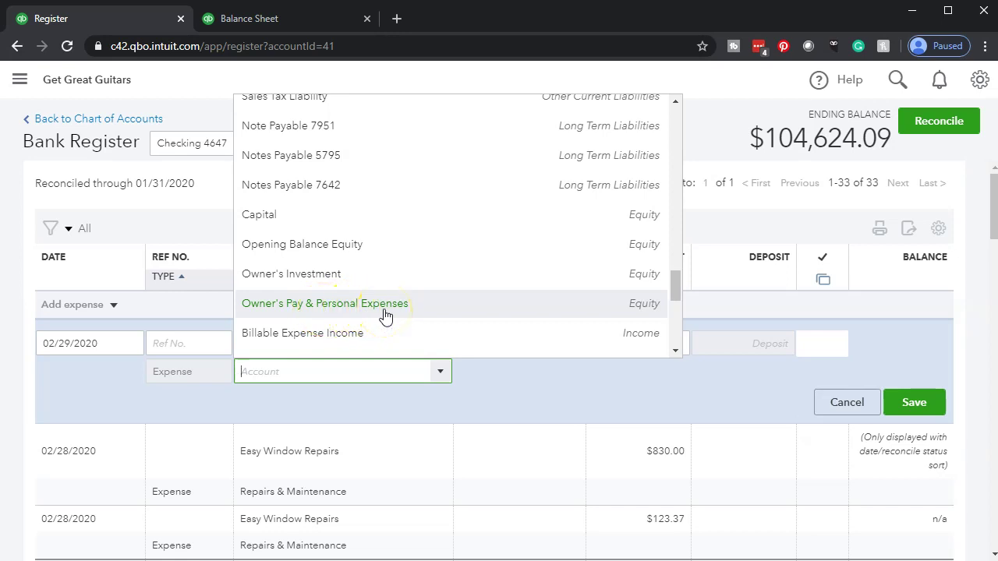
{"action": "left_click", "coordinate": [615, 315]}
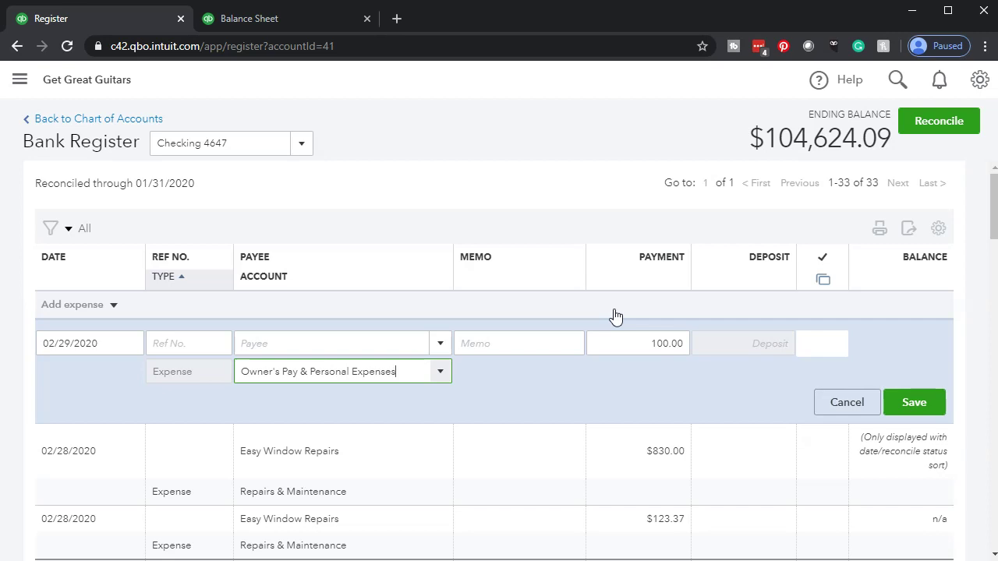
{"action": "left_click", "coordinate": [909, 408]}
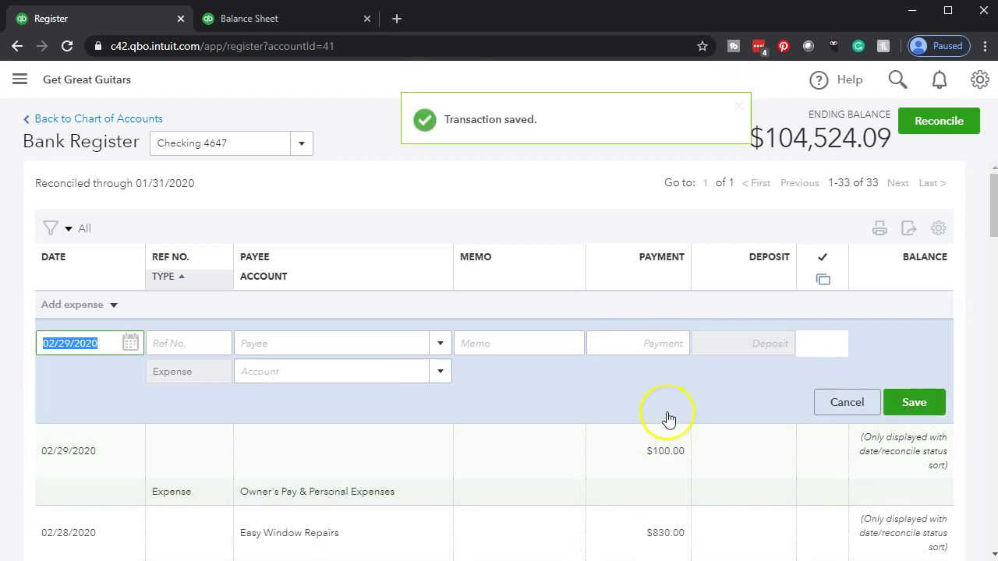
Record and save the bank service charge as a 20.00 expense dated 02/29/2020 in the Bank Charges & Fees account, without a payee.
{"action": "key", "text": "Tab"}
{"action": "key", "text": "Tab"}
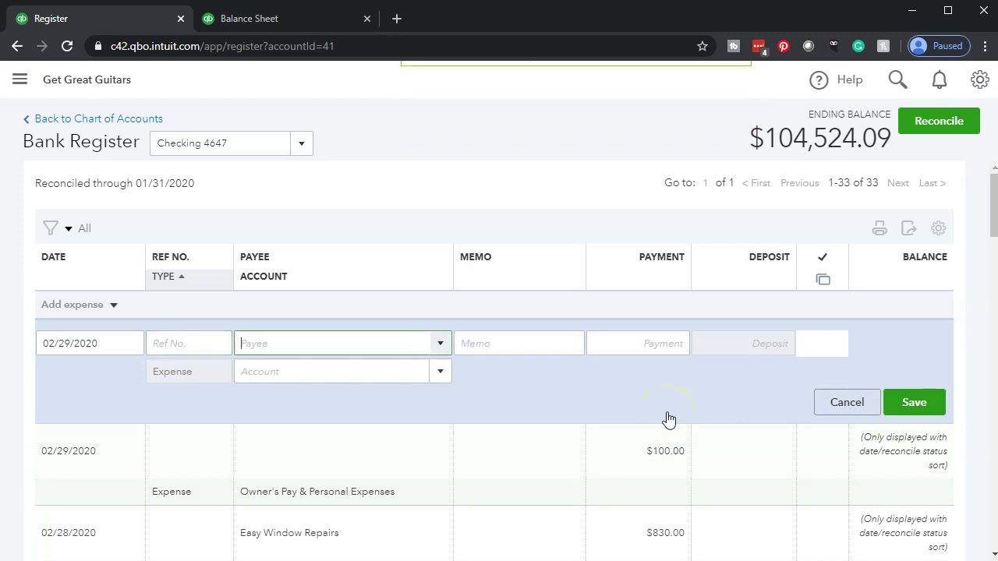
{"action": "key", "text": "Tab"}
{"action": "key", "text": "Tab"}
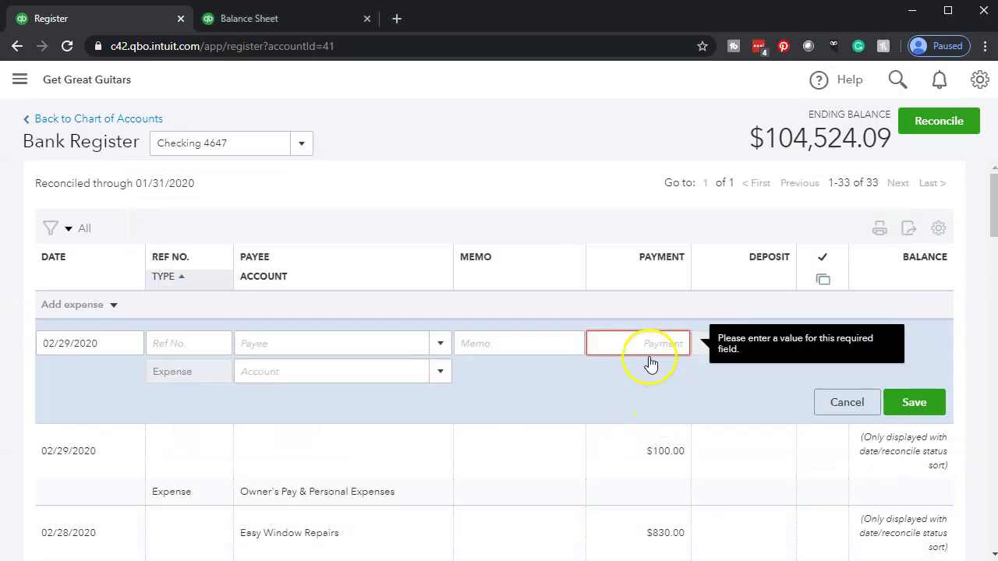
{"action": "left_click", "coordinate": [650, 345]}
{"action": "type", "text": "20"}
{"action": "key", "text": "Tab"}
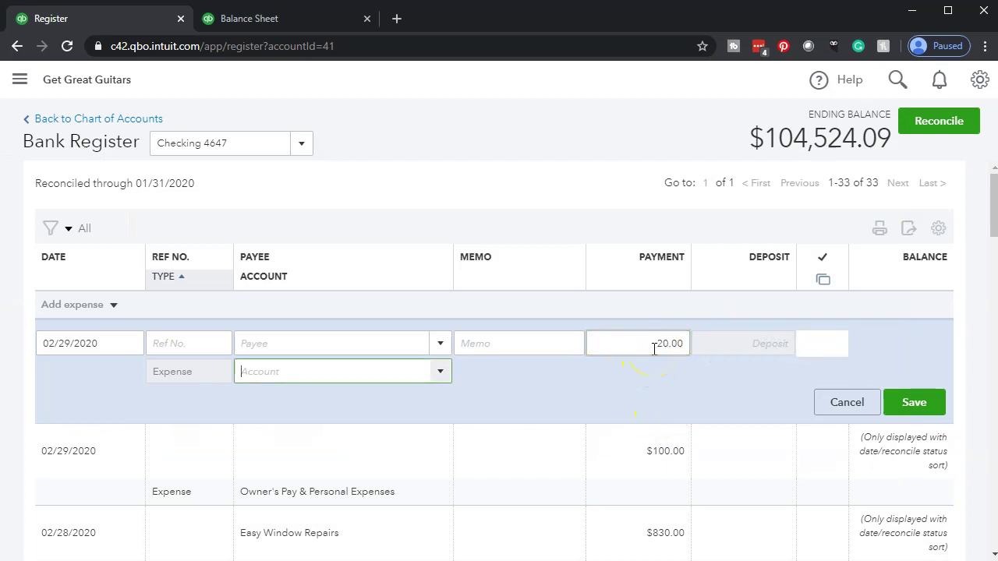
{"action": "type", "text": "ba"}
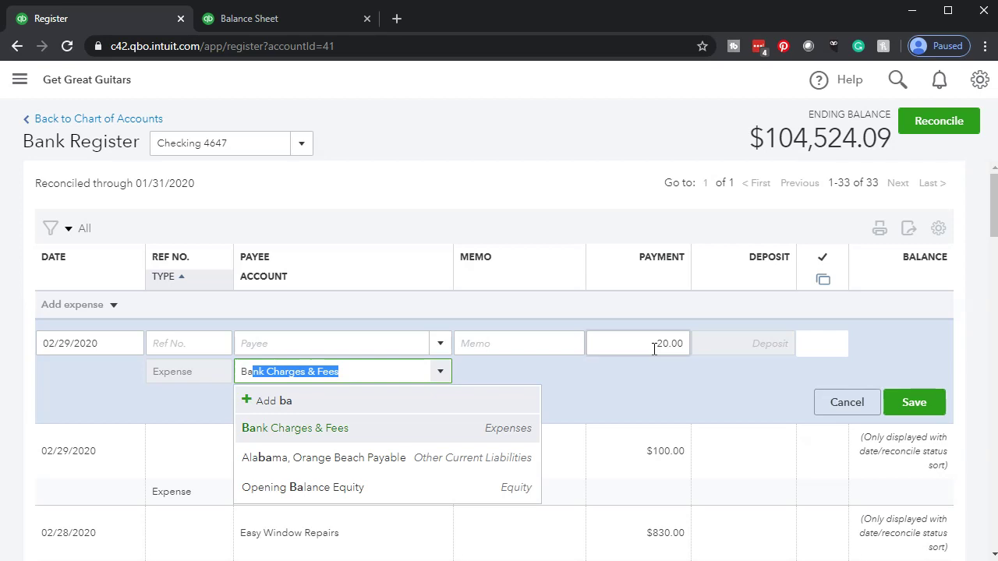
{"action": "key", "text": "Return"}
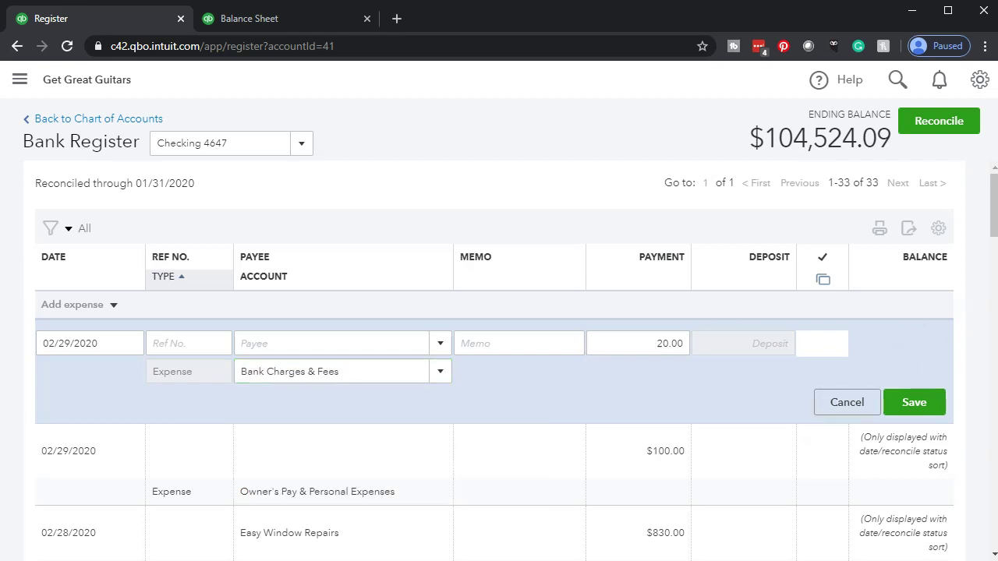
{"action": "left_click", "coordinate": [931, 409]}
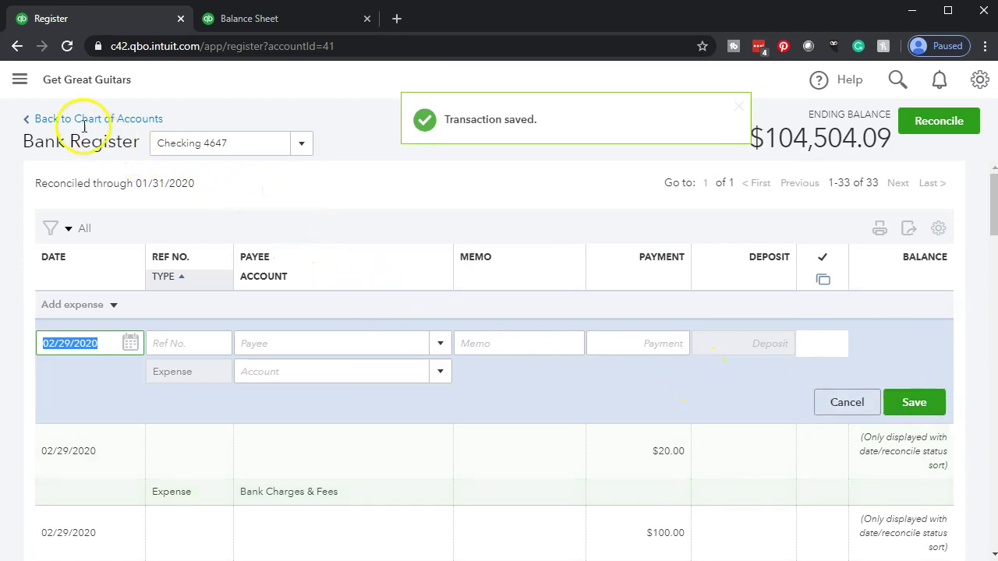
Open the account reconciliation page, resume reconciling Checking 4647 without the tip pop-ups, and list only the payments.
{"action": "left_click", "coordinate": [22, 83]}
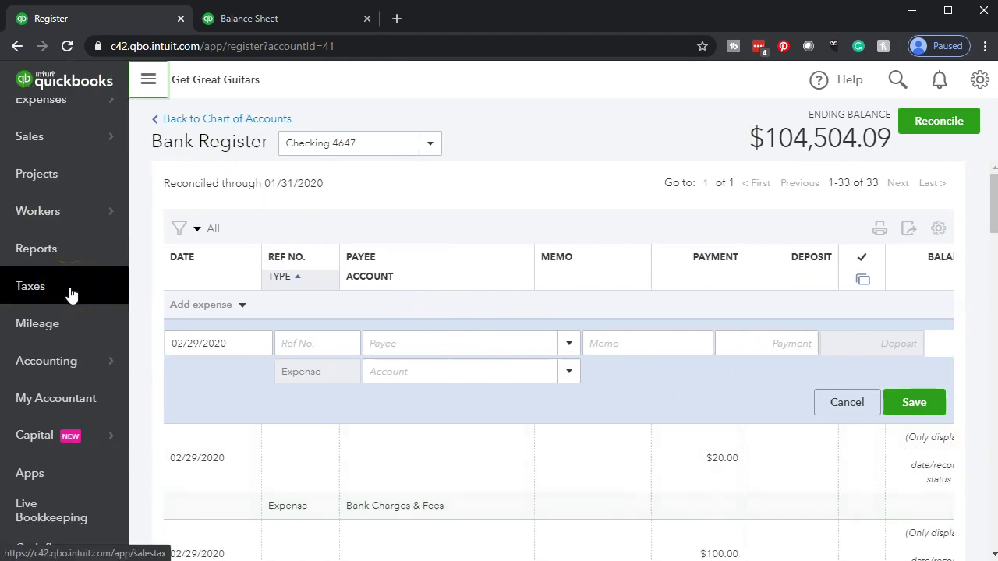
{"action": "left_click", "coordinate": [49, 358]}
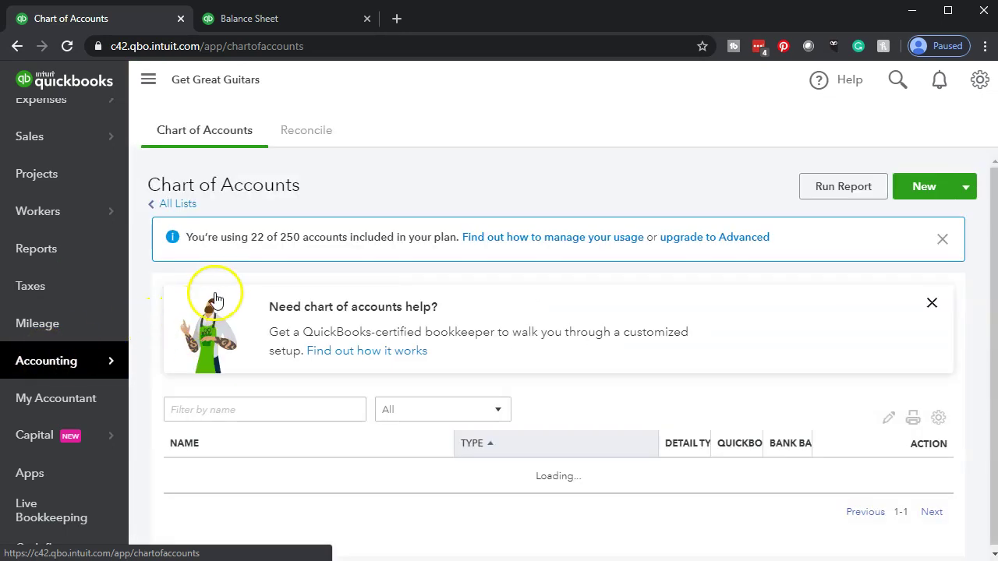
{"action": "left_click", "coordinate": [304, 133]}
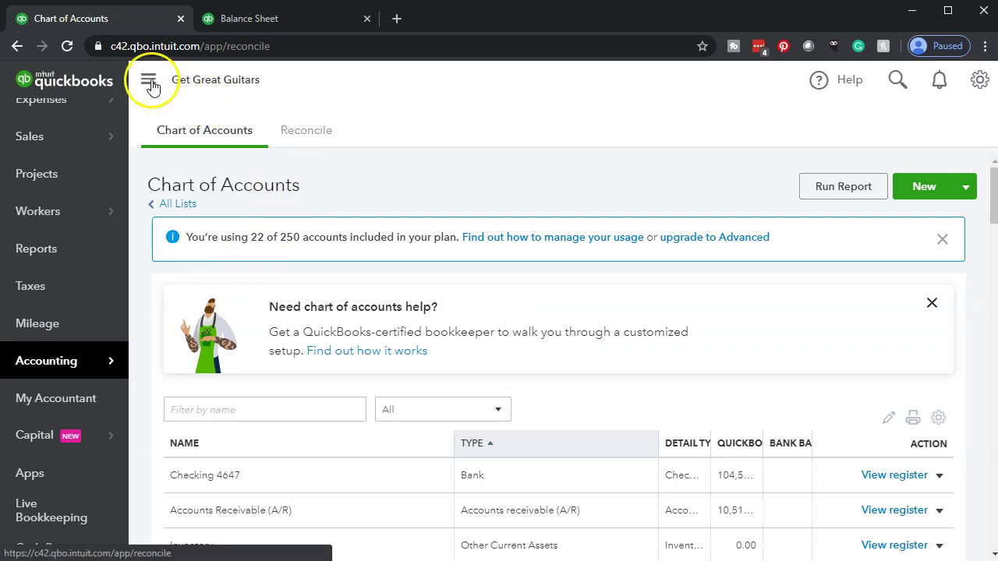
{"action": "scroll", "coordinate": [240, 216], "scroll_direction": "down", "scroll_amount": 1}
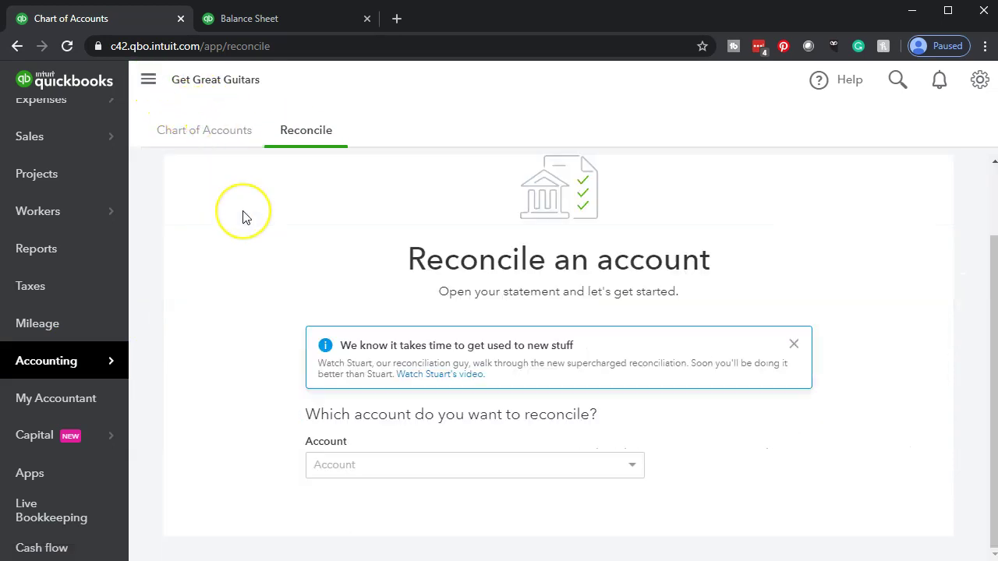
{"action": "key", "text": "ctrl+minus"}
{"action": "key", "text": "ctrl+plus"}
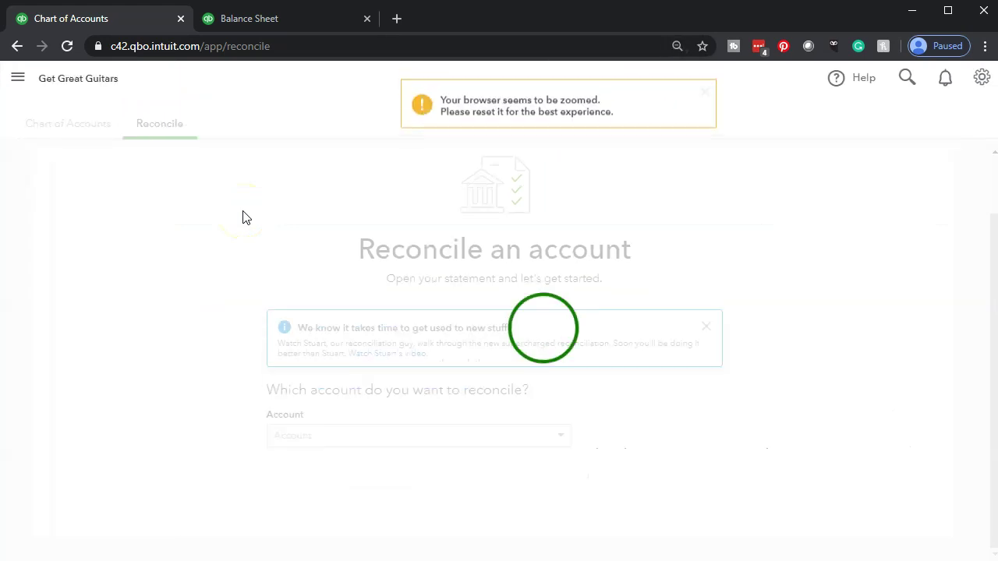
{"action": "key", "text": "ctrl+plus"}
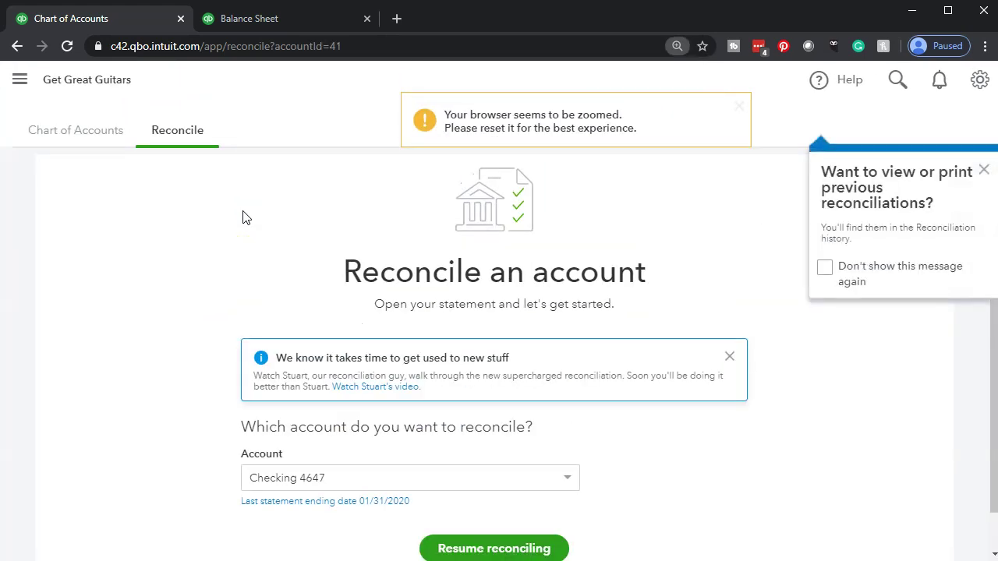
{"action": "left_click", "coordinate": [216, 252]}
{"action": "left_click", "coordinate": [481, 500]}
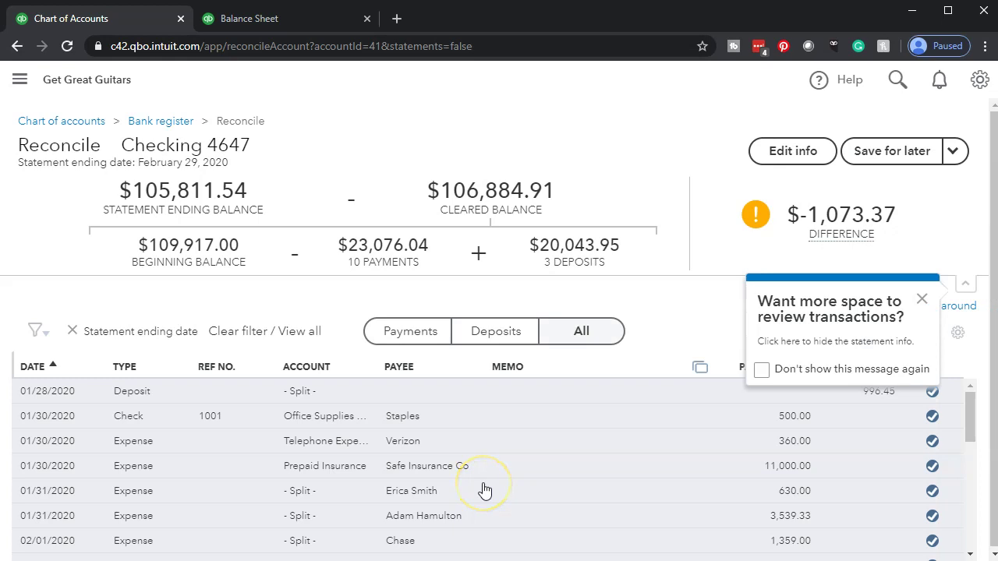
{"action": "left_click", "coordinate": [923, 303]}
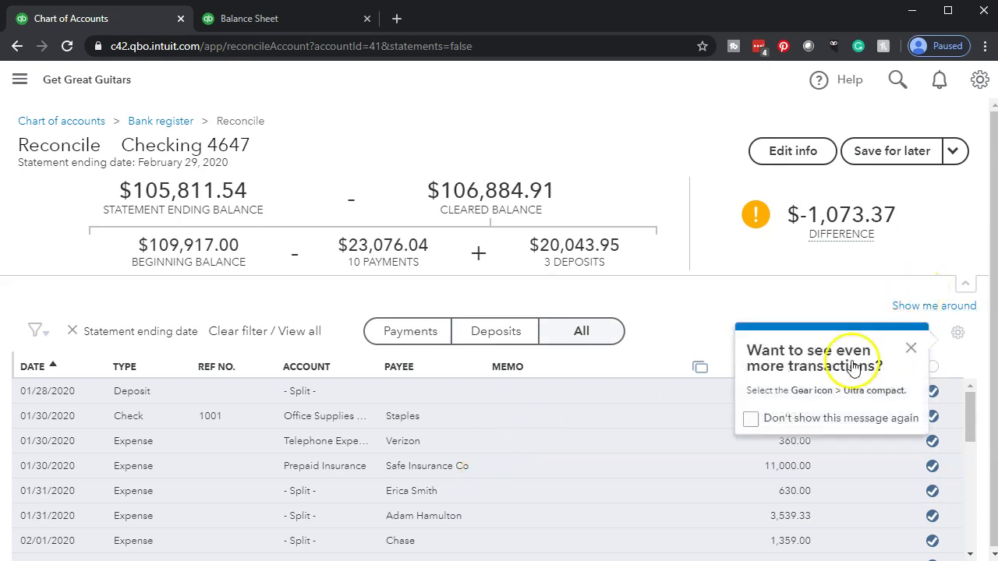
{"action": "left_click", "coordinate": [421, 340]}
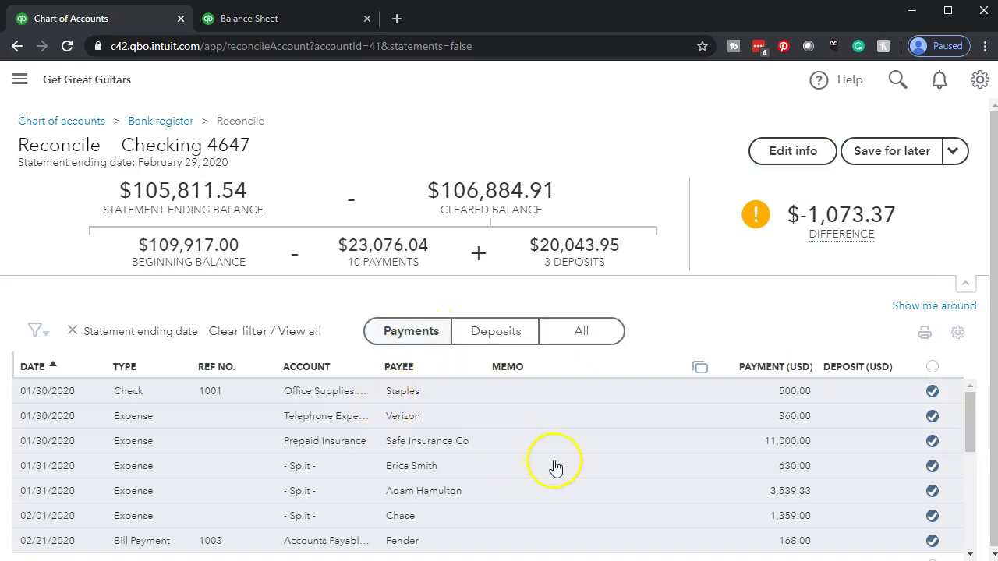
Check the 123.37 payment in the Excel statement, mark that Easy Window Repairs expense as cleared in QuickBooks, and shade its statement amount green.
{"action": "key", "text": "alt+Tab"}
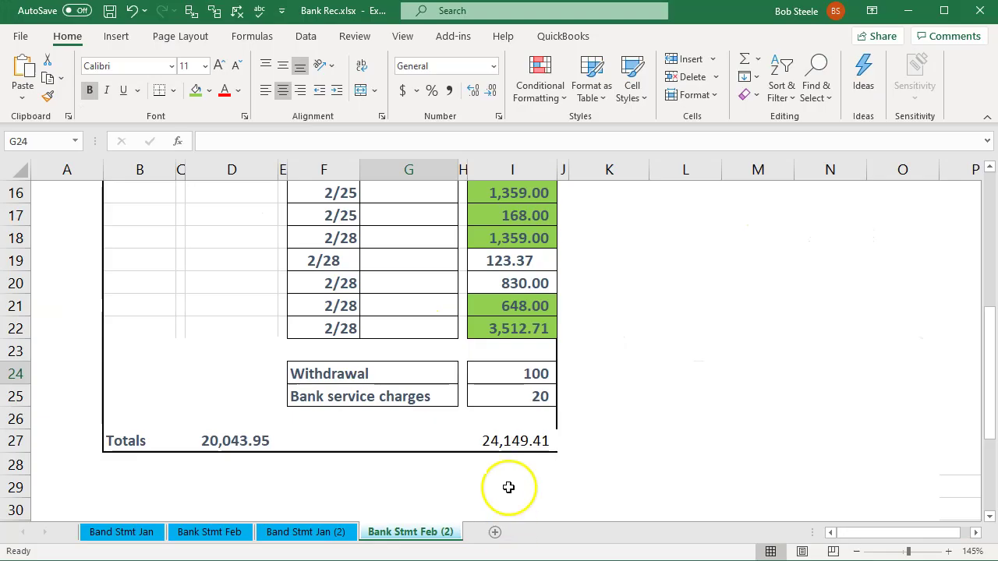
{"action": "left_click", "coordinate": [510, 261]}
{"action": "key", "text": "alt+Tab"}
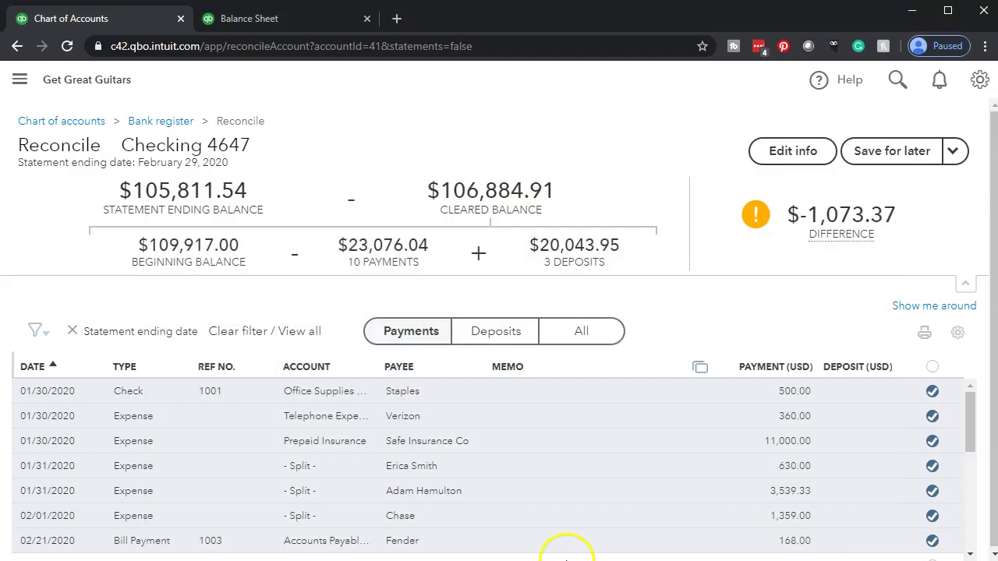
{"action": "scroll", "coordinate": [619, 478], "scroll_direction": "down", "scroll_amount": 1}
{"action": "scroll", "coordinate": [619, 479], "scroll_direction": "down", "scroll_amount": 1}
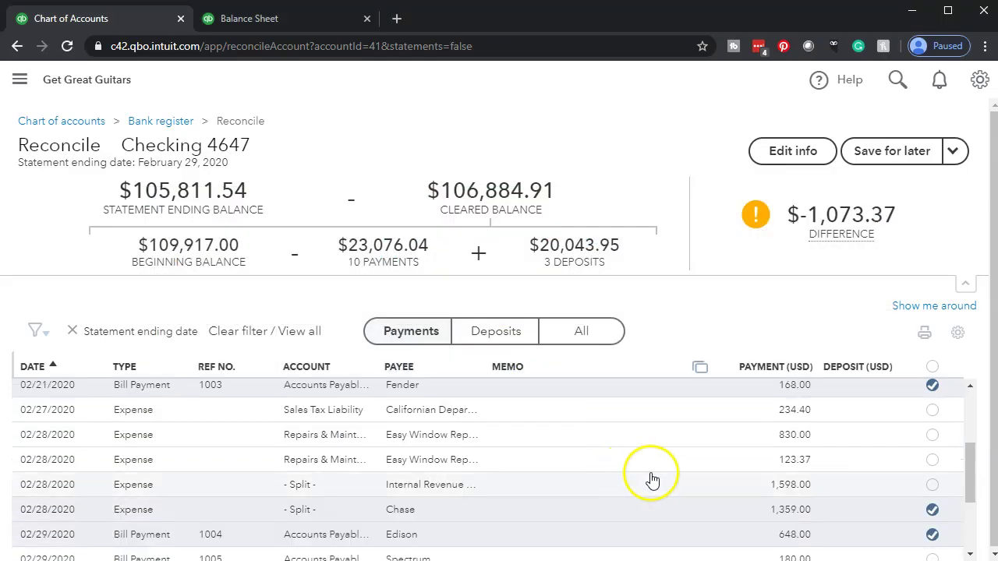
{"action": "left_click", "coordinate": [932, 460]}
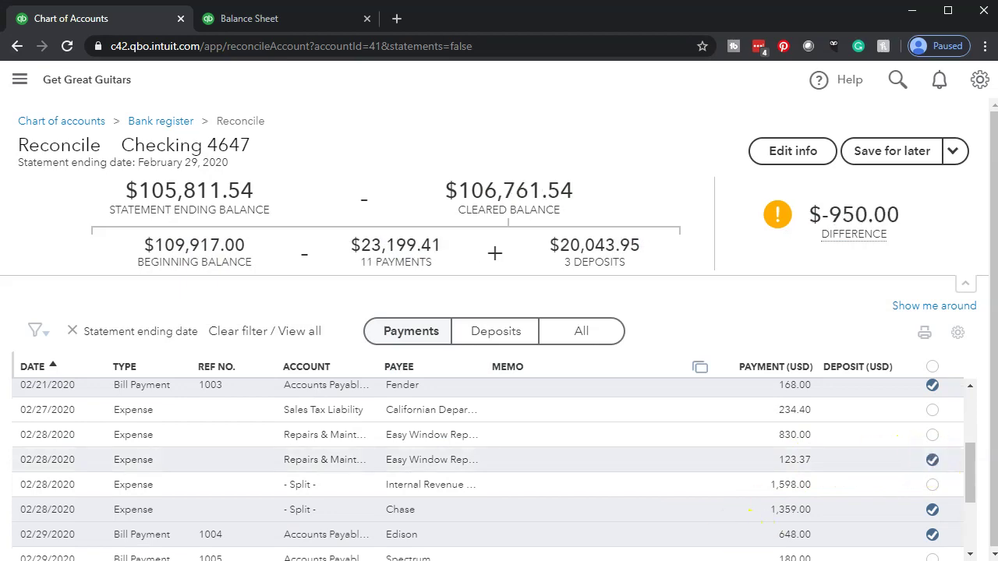
{"action": "key", "text": "alt+Tab"}
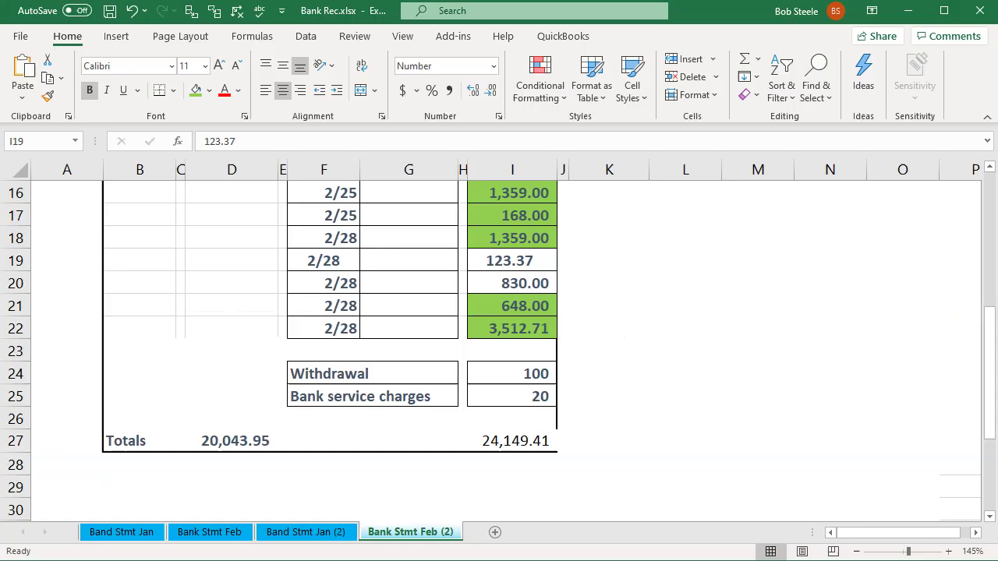
{"action": "left_click", "coordinate": [529, 267]}
{"action": "right_click", "coordinate": [528, 267]}
{"action": "left_click", "coordinate": [593, 206]}
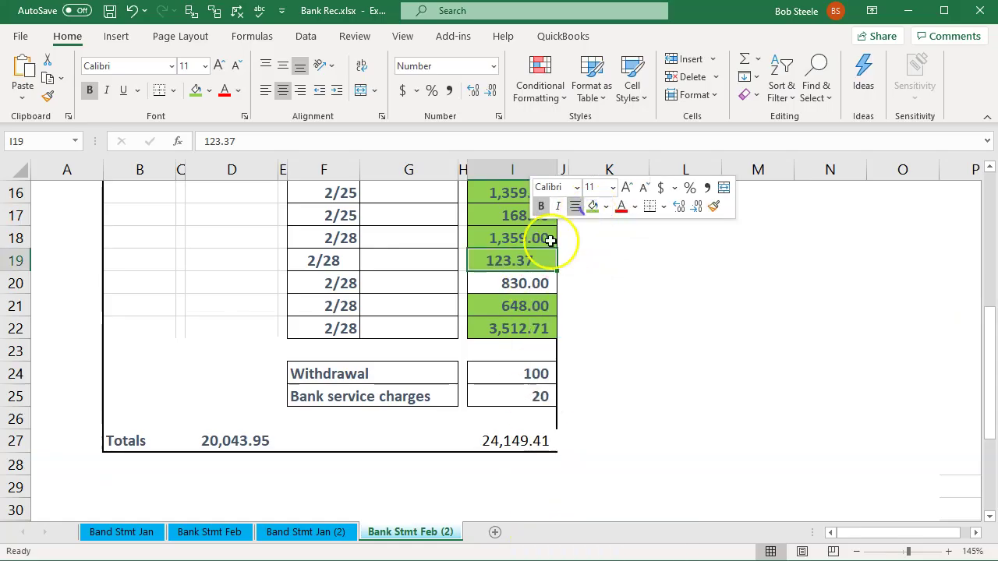
Mark the 830.00 Easy Window Repairs expense as cleared in QuickBooks and shade its amount green in the Excel statement.
{"action": "key", "text": "alt+Tab"}
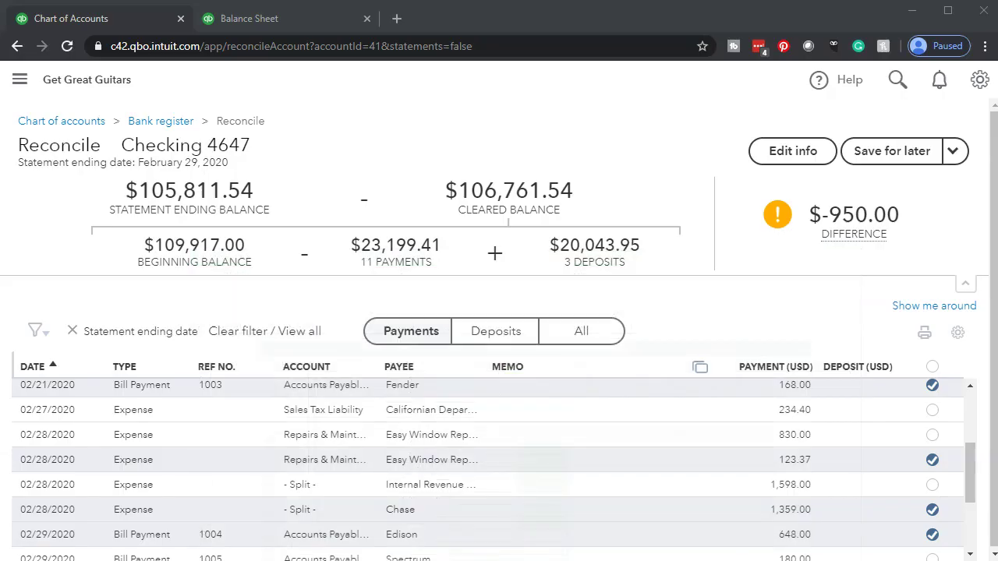
{"action": "left_click", "coordinate": [933, 438]}
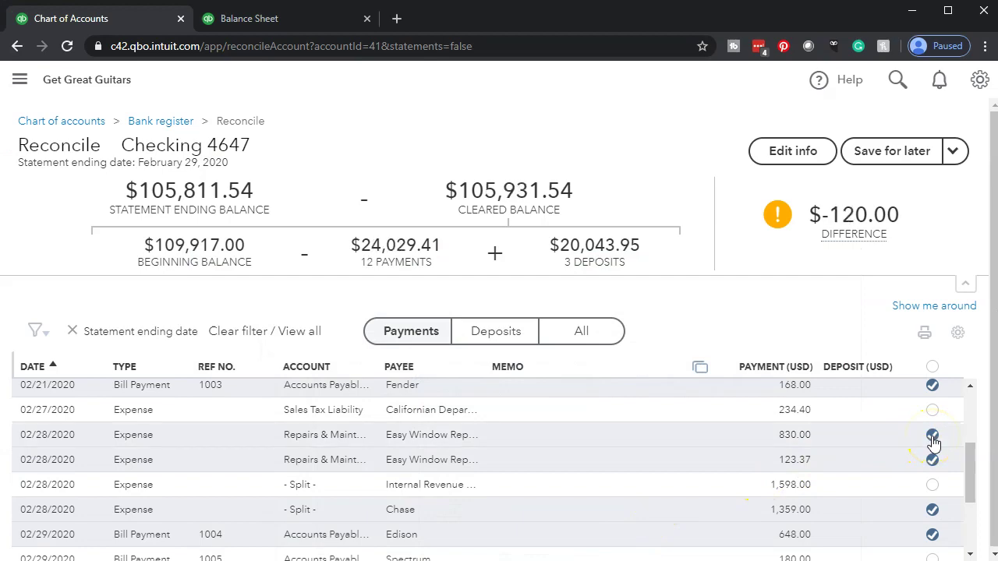
{"action": "key", "text": "alt+Tab"}
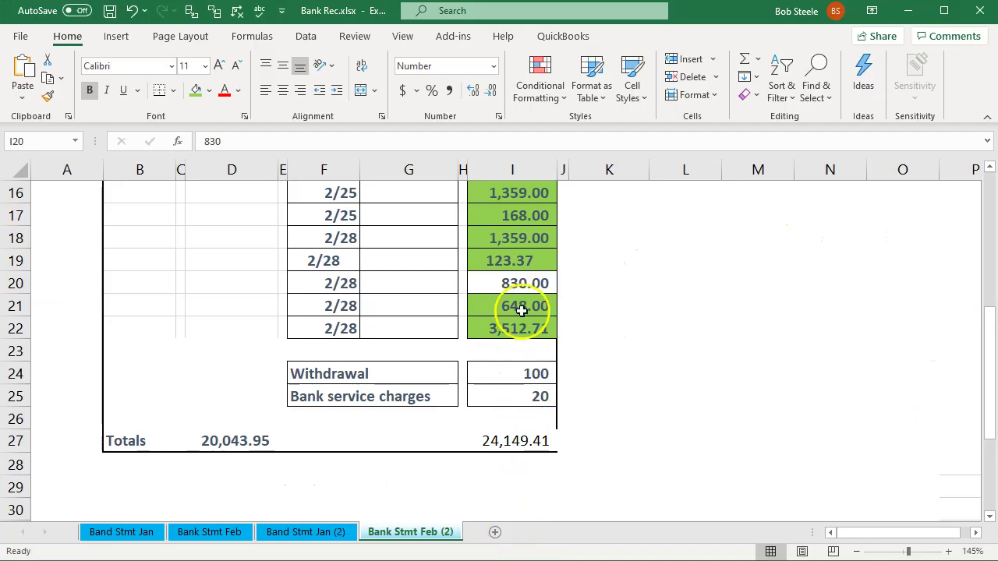
{"action": "right_click", "coordinate": [522, 283]}
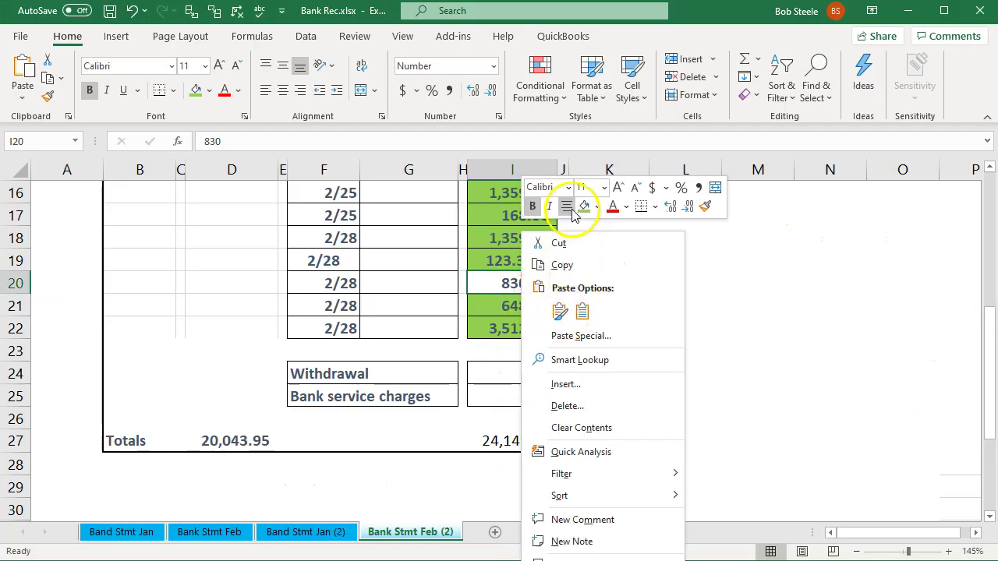
{"action": "left_click", "coordinate": [581, 207]}
Mark the 100.00 Owner's Pay expense as cleared in QuickBooks and shade the Withdrawal amount green in the Excel statement.
{"action": "left_click", "coordinate": [535, 374]}
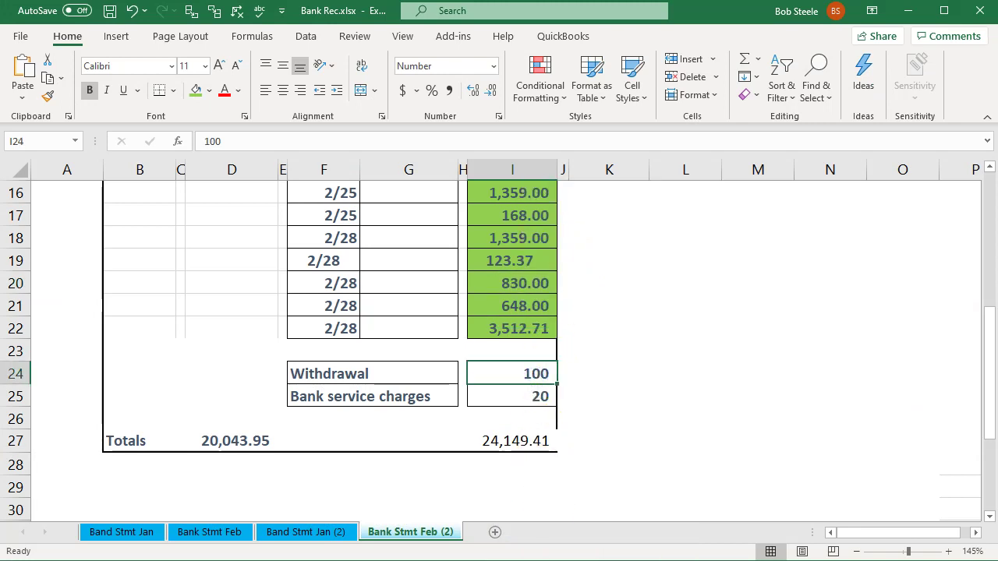
{"action": "key", "text": "alt+Tab"}
{"action": "scroll", "coordinate": [689, 496], "scroll_direction": "down", "scroll_amount": 5}
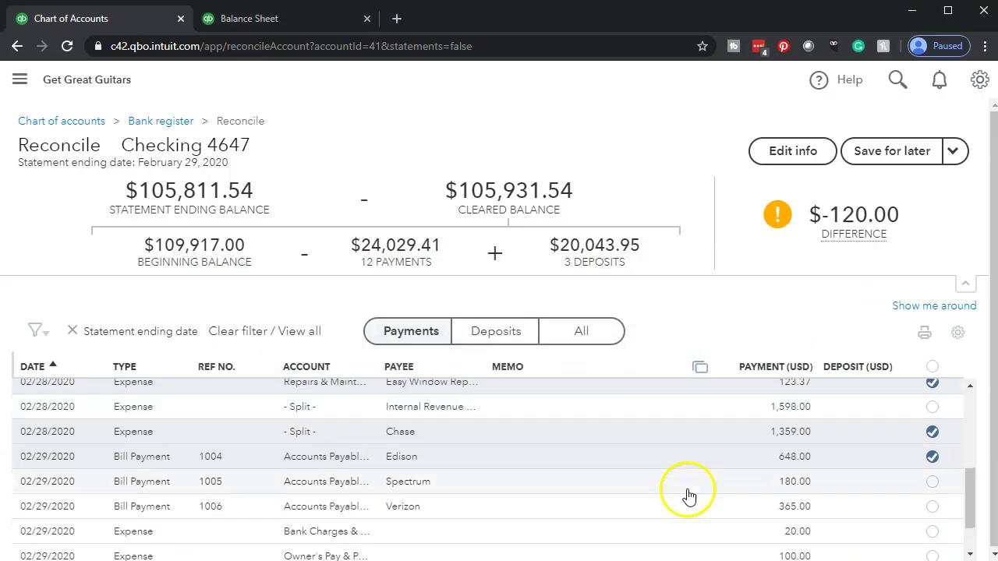
{"action": "left_click", "coordinate": [933, 501]}
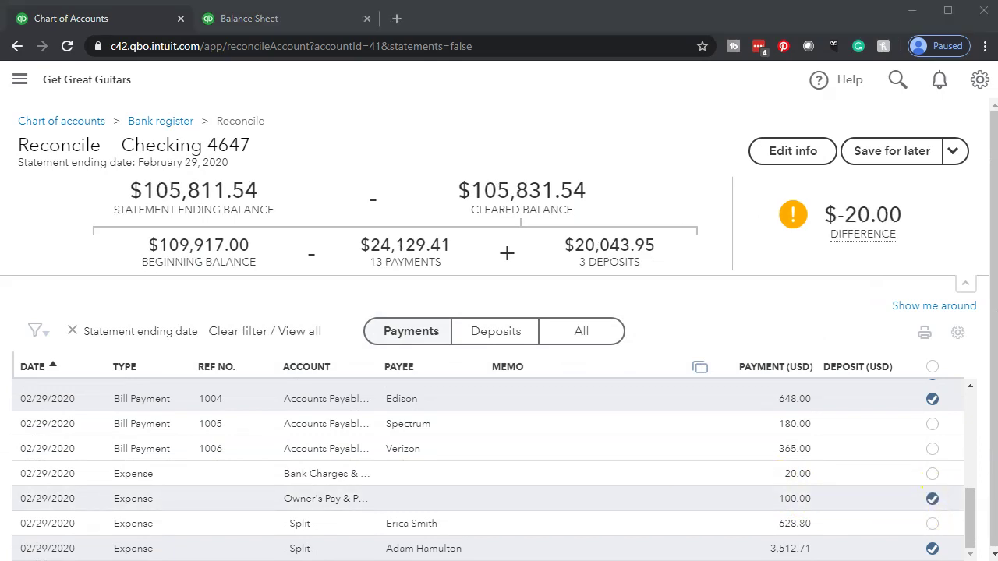
{"action": "key", "text": "alt+Tab"}
{"action": "left_click", "coordinate": [523, 372]}
{"action": "right_click", "coordinate": [525, 373]}
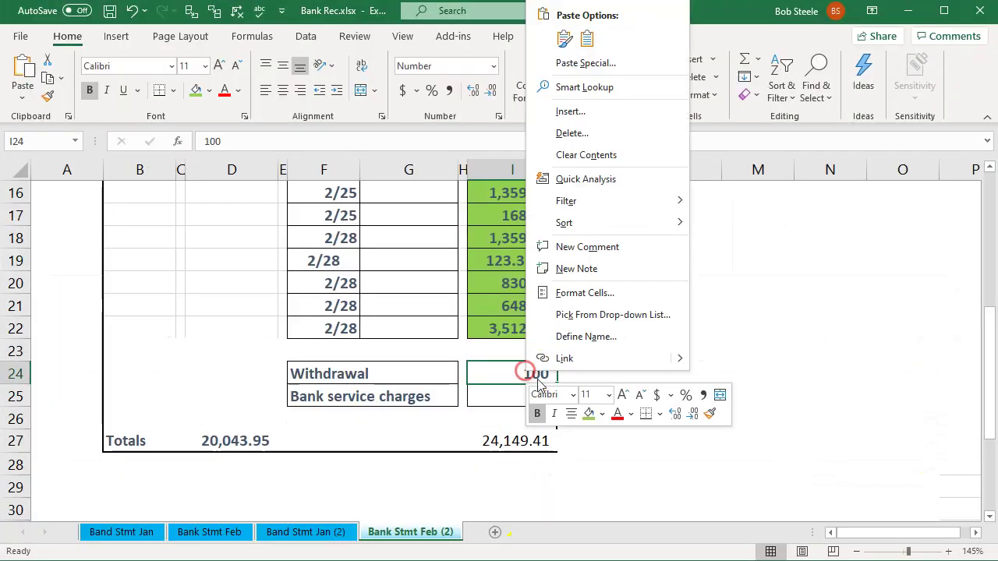
{"action": "left_click", "coordinate": [588, 413]}
Mark the 20.00 Bank Charges & Fees expense as cleared in QuickBooks and shade the bank service charges amount green in the Excel statement.
{"action": "left_click", "coordinate": [501, 399]}
{"action": "type", "text": "20"}
{"action": "key", "text": "ctrl+Return"}
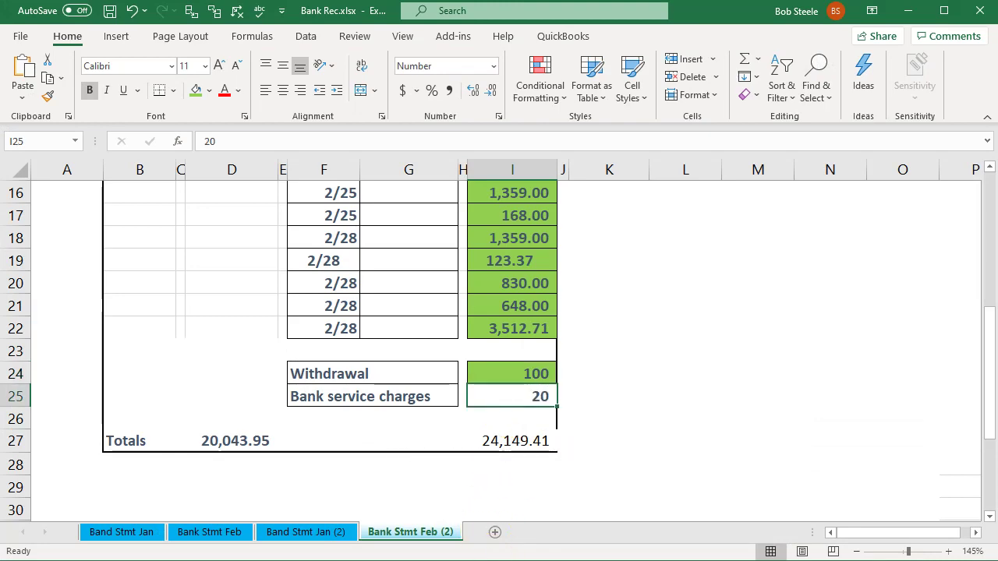
{"action": "key", "text": "alt+Tab"}
{"action": "scroll", "coordinate": [780, 512], "scroll_direction": "down", "scroll_amount": 1}
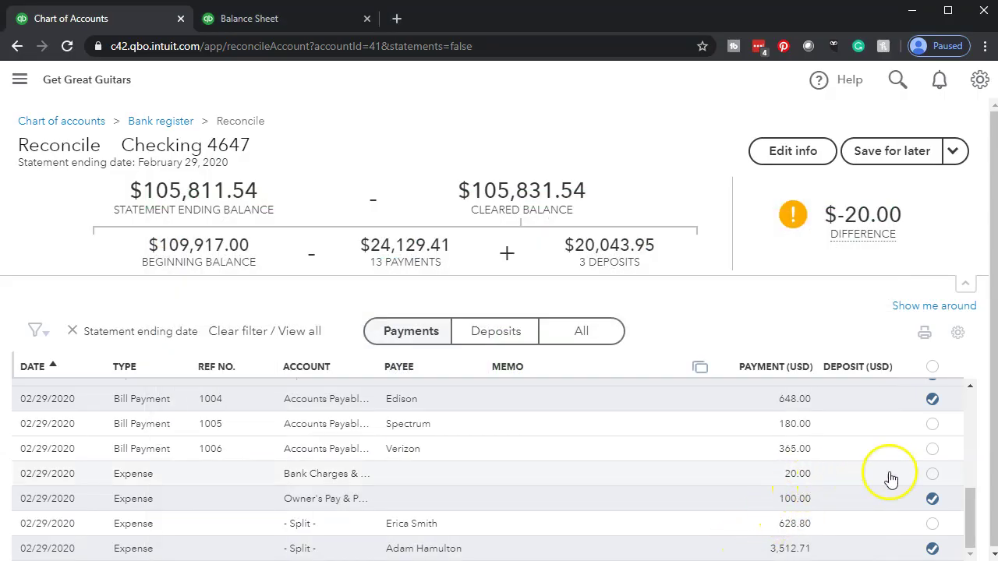
{"action": "left_click", "coordinate": [931, 473]}
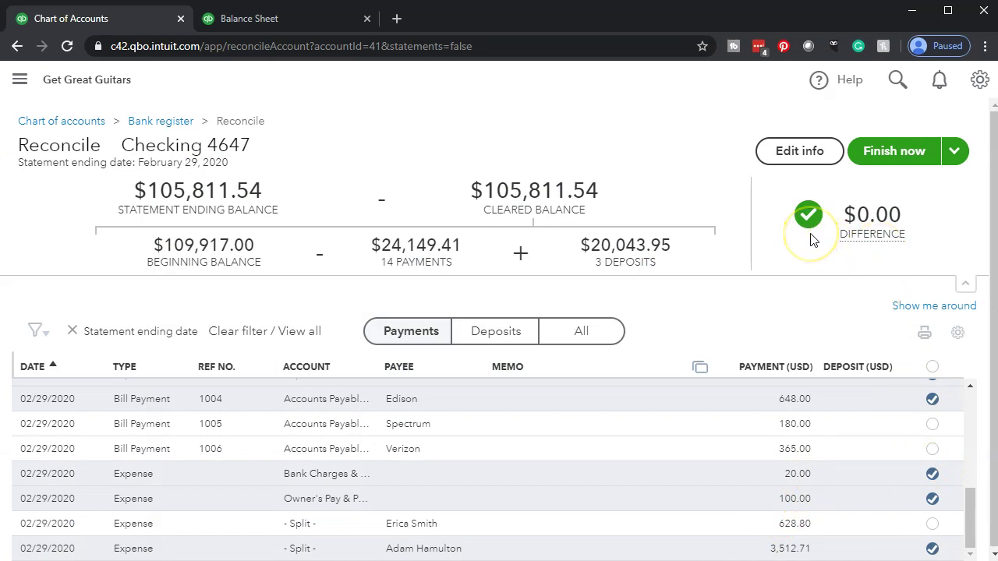
{"action": "key", "text": "alt+Tab"}
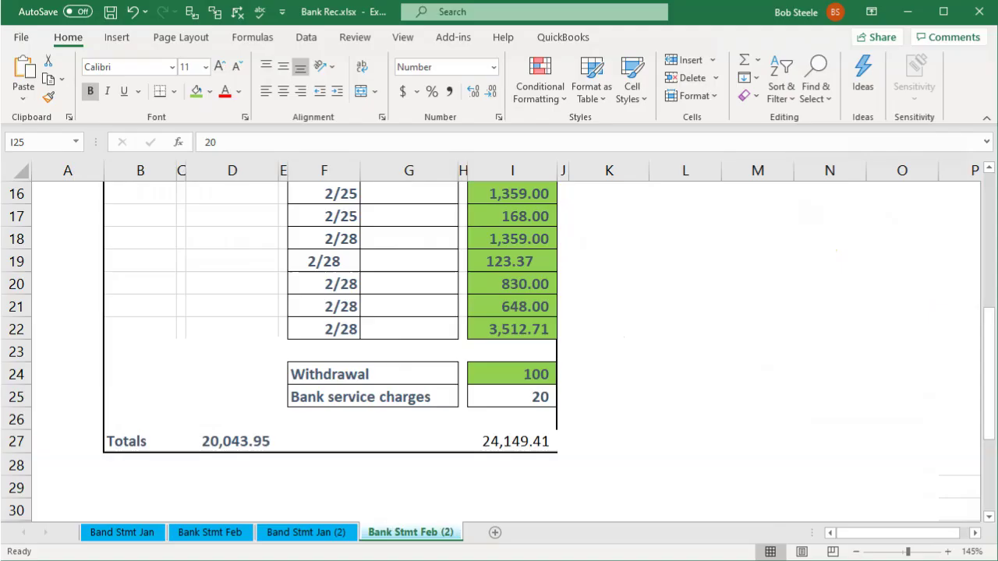
{"action": "right_click", "coordinate": [506, 397]}
{"action": "left_click", "coordinate": [575, 439]}
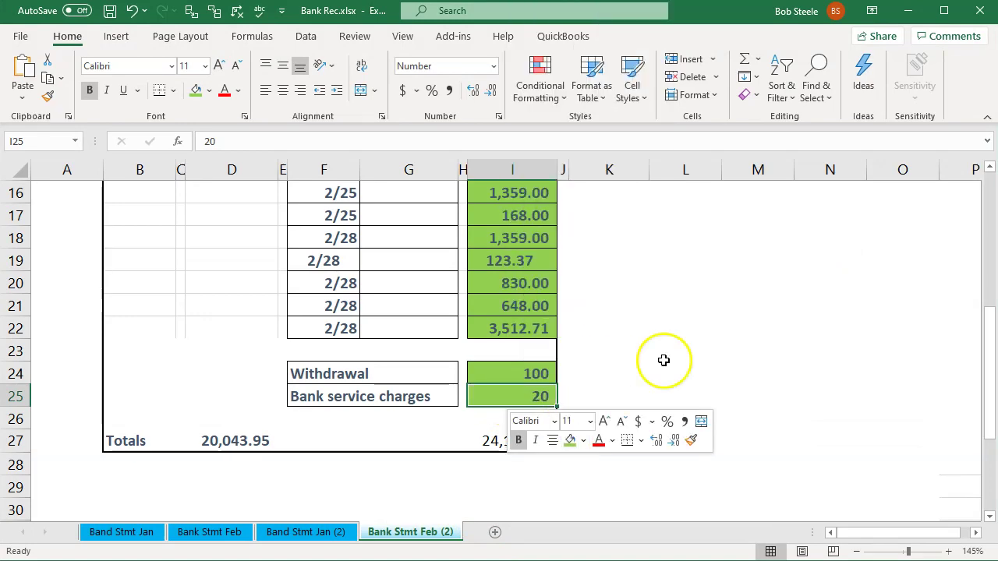
Compare the QuickBooks cleared payments with the Excel statement total, minimize the workbook, and review which payments remain uncleared in the reconciliation list.
{"action": "key", "text": "alt+Tab"}
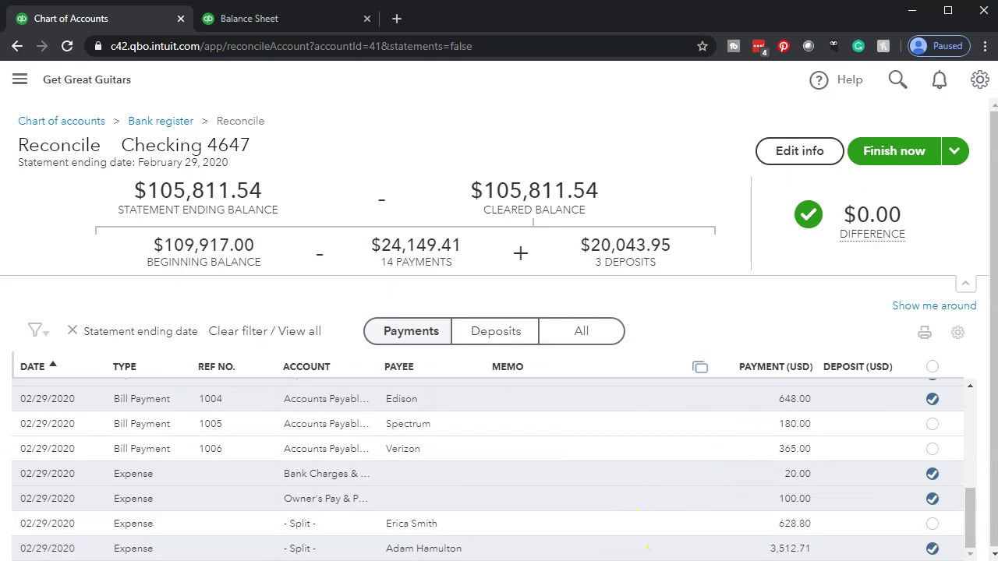
{"action": "key", "text": "alt+Tab"}
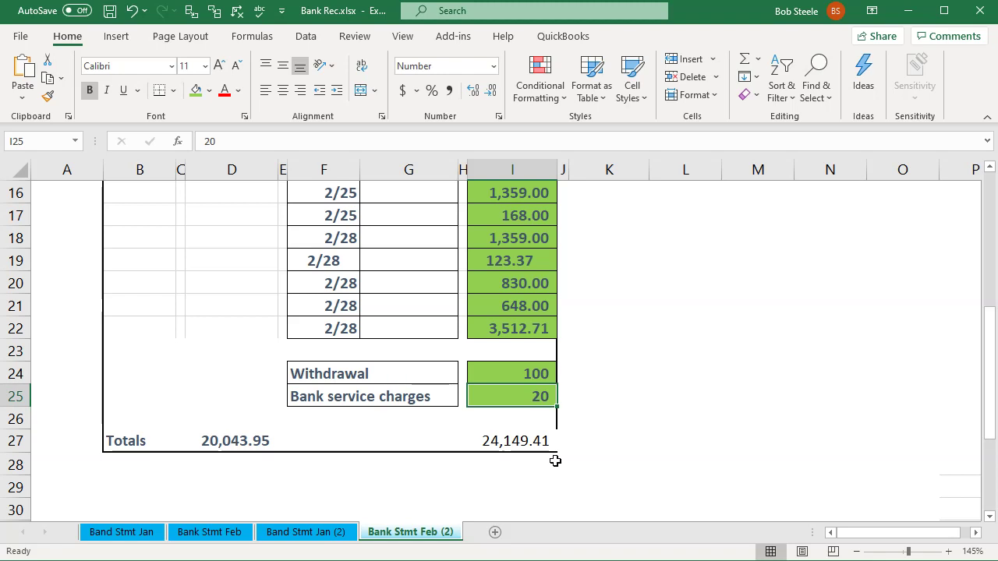
{"action": "left_click", "coordinate": [907, 11]}
{"action": "scroll", "coordinate": [791, 468], "scroll_direction": "up", "scroll_amount": 1}
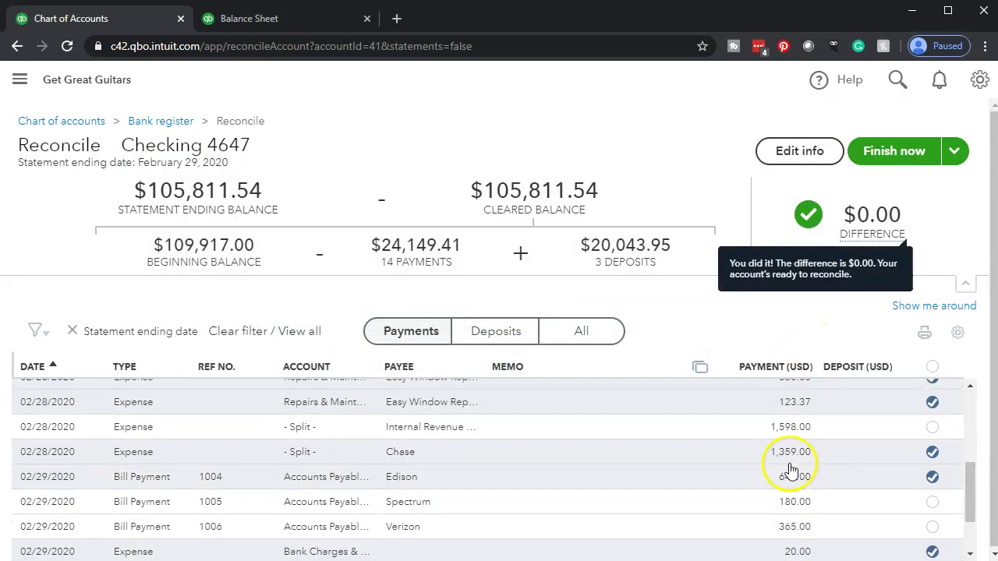
{"action": "scroll", "coordinate": [786, 441], "scroll_direction": "up", "scroll_amount": 2}
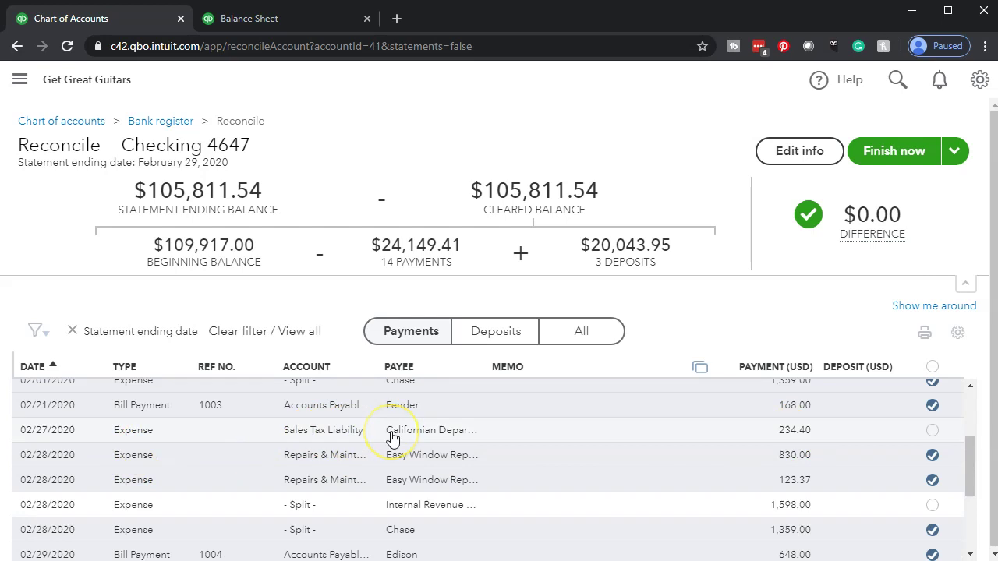
{"action": "scroll", "coordinate": [393, 439], "scroll_direction": "up", "scroll_amount": 1}
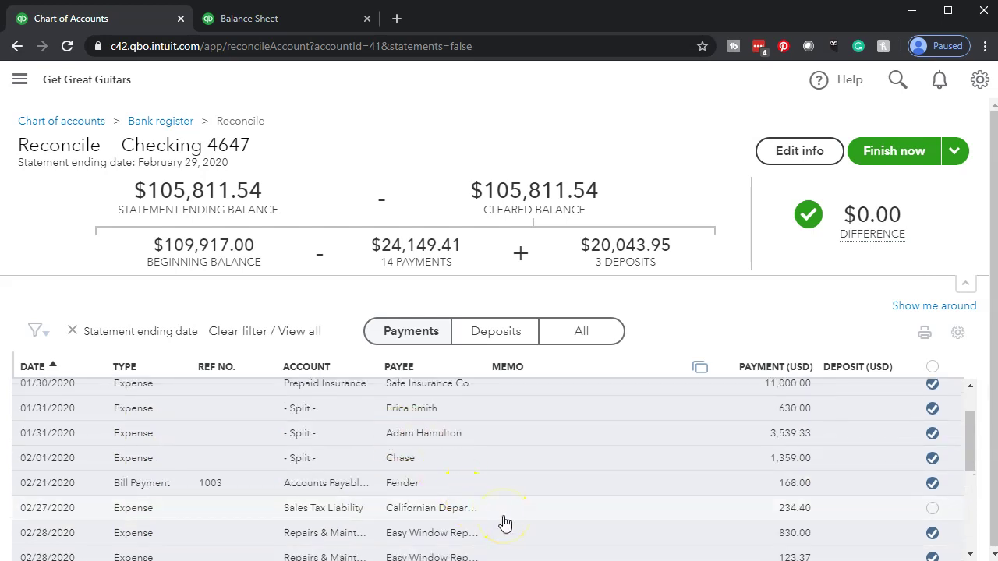
{"action": "scroll", "coordinate": [504, 524], "scroll_direction": "down", "scroll_amount": 1}
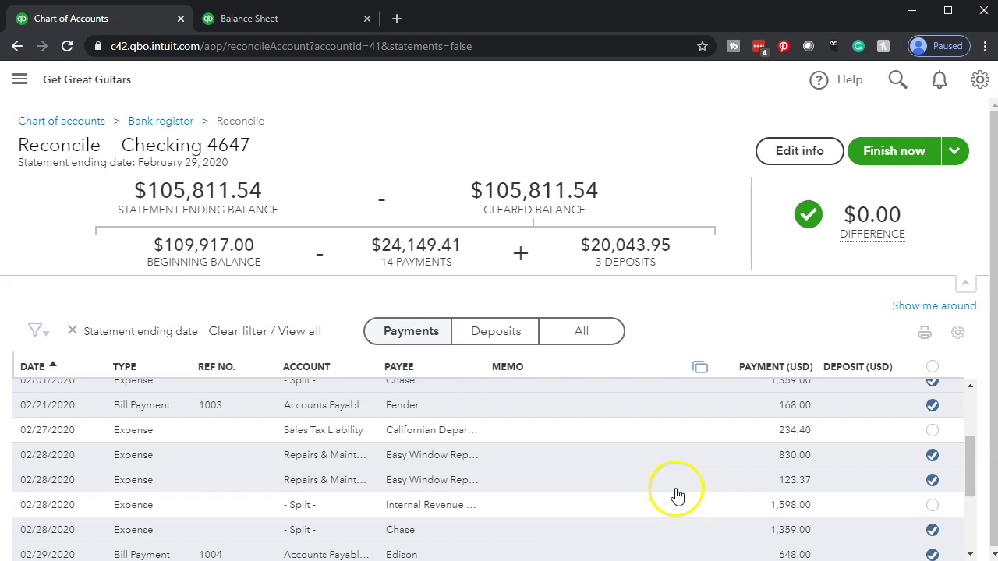
{"action": "scroll", "coordinate": [686, 507], "scroll_direction": "down", "scroll_amount": 2}
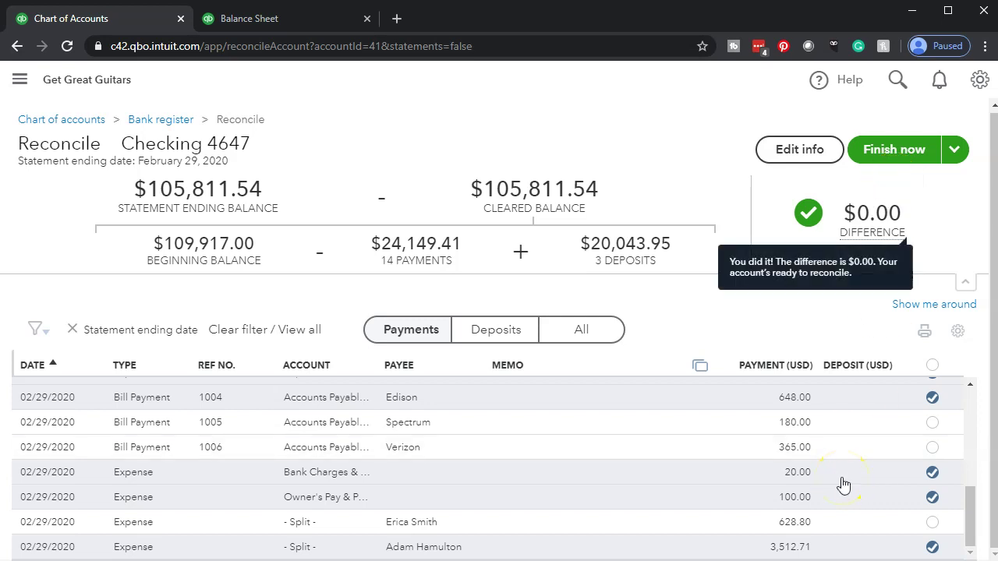
{"action": "scroll", "coordinate": [843, 485], "scroll_direction": "up", "scroll_amount": 1}
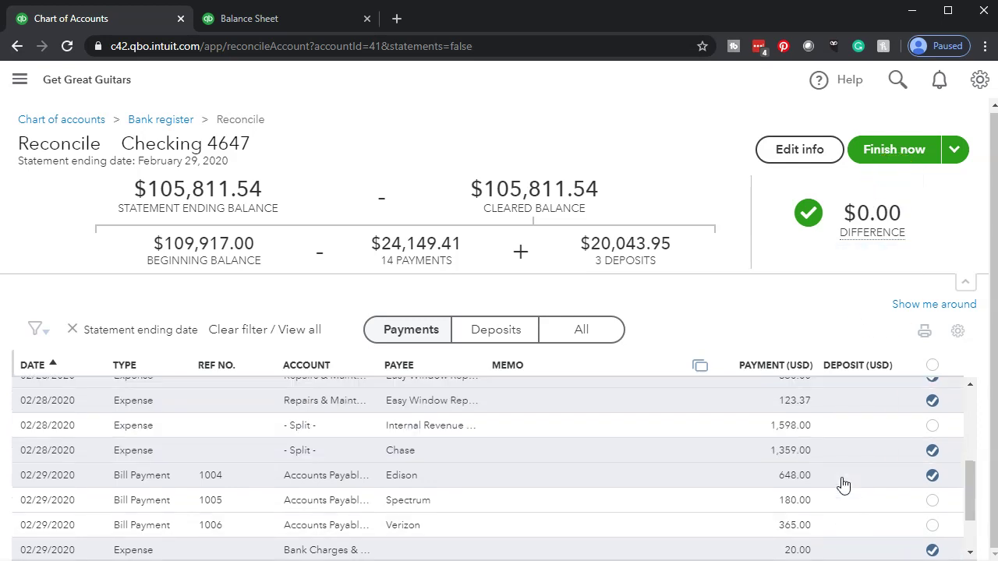